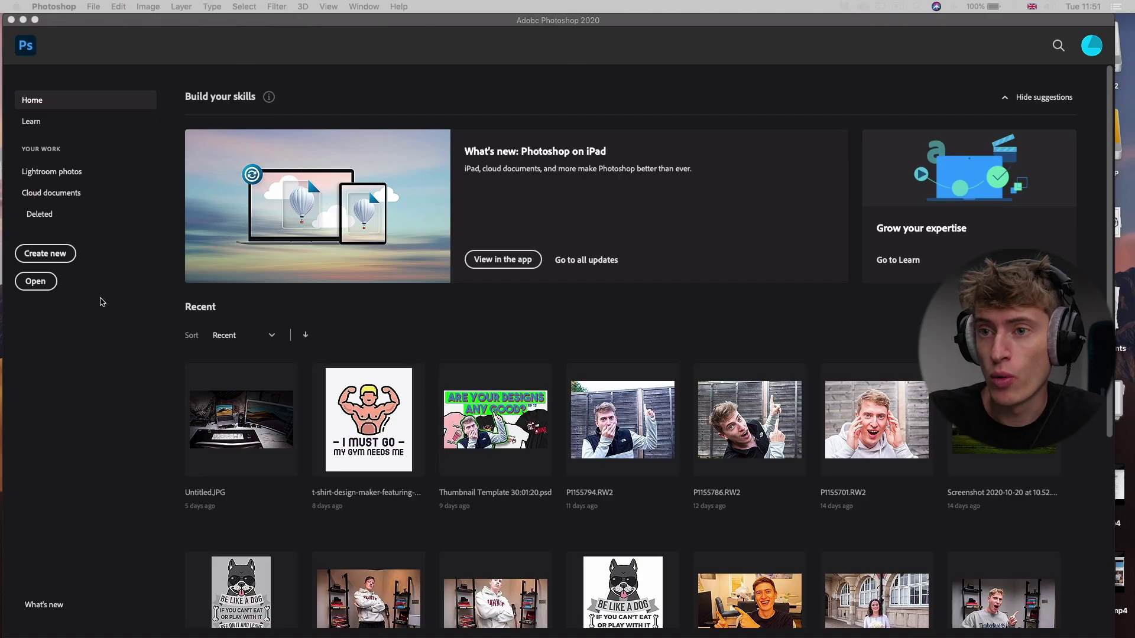
Step: Create a new document from the recent custom 2000 x 2000 px preset at 300 ppi
{"action": "left_click", "coordinate": [43, 254]}
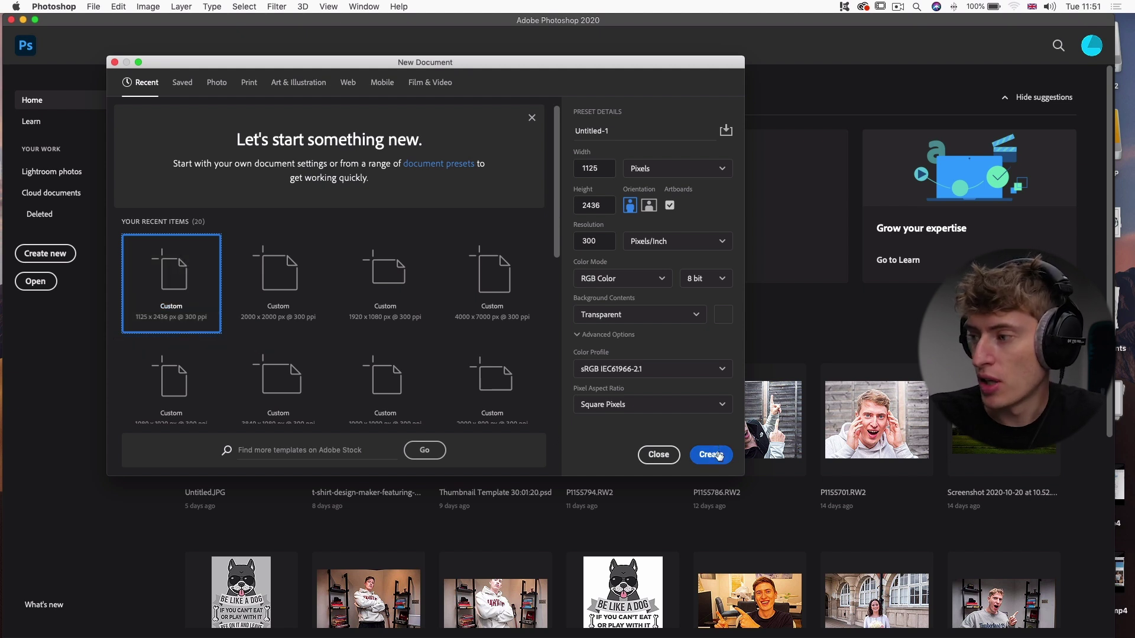
{"action": "left_click", "coordinate": [240, 292]}
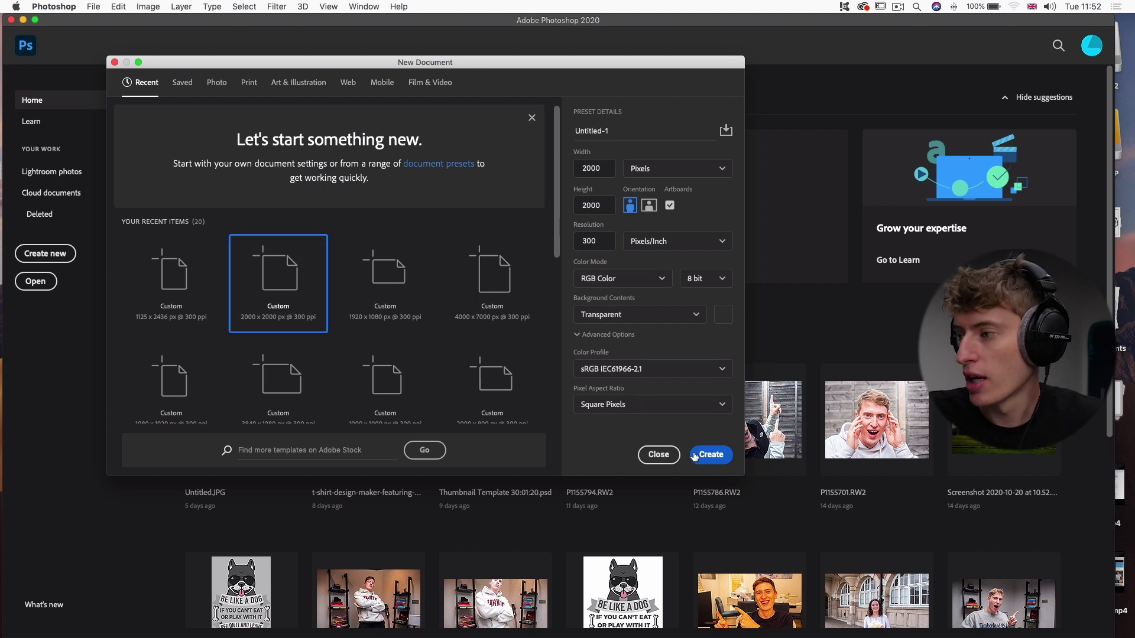
{"action": "left_click", "coordinate": [712, 456]}
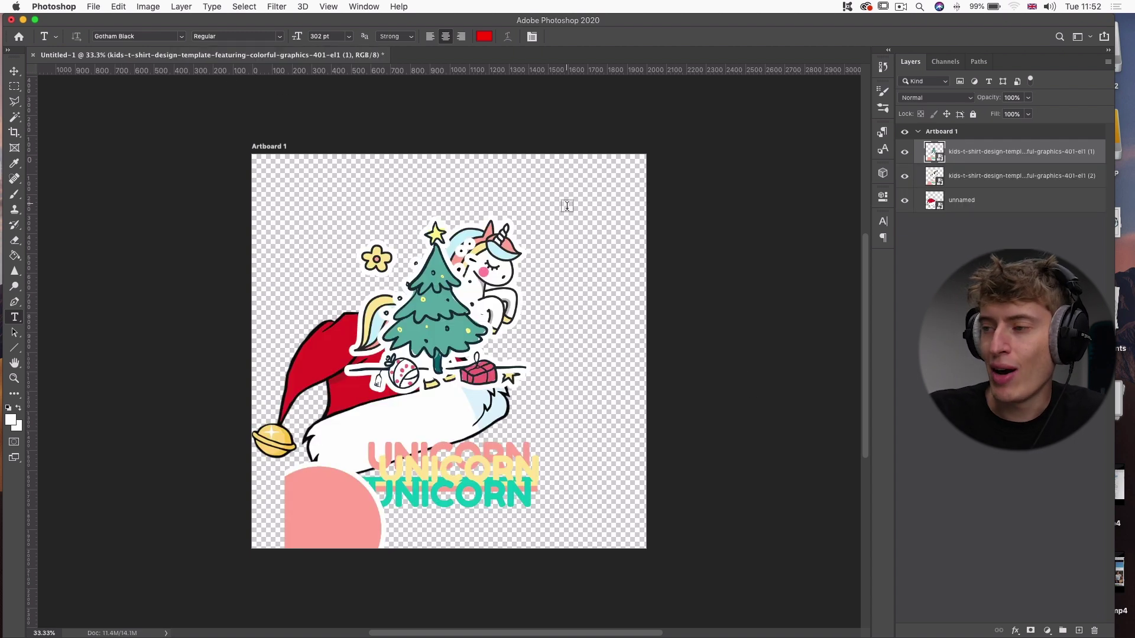
Step: Examine the tree, unicorn and Santa hat artwork separately by toggling the visibility of the three layers
{"action": "left_click", "coordinate": [907, 153]}
{"action": "left_click", "coordinate": [907, 176]}
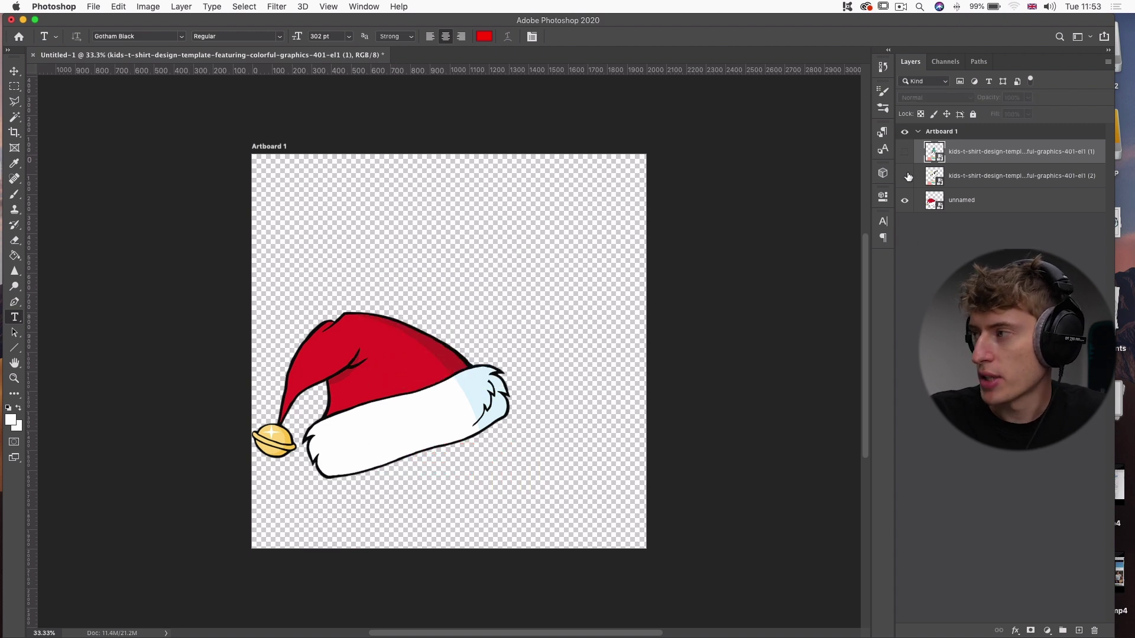
{"action": "left_click", "coordinate": [904, 177]}
{"action": "left_click", "coordinate": [905, 200]}
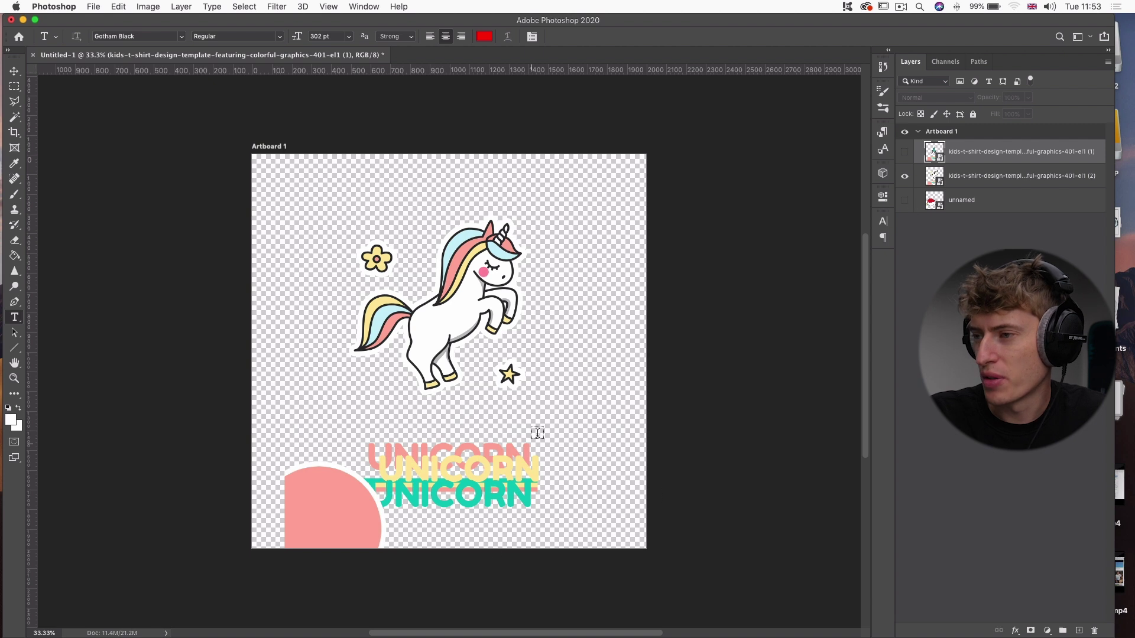
{"action": "left_click", "coordinate": [904, 176]}
{"action": "left_click", "coordinate": [904, 152]}
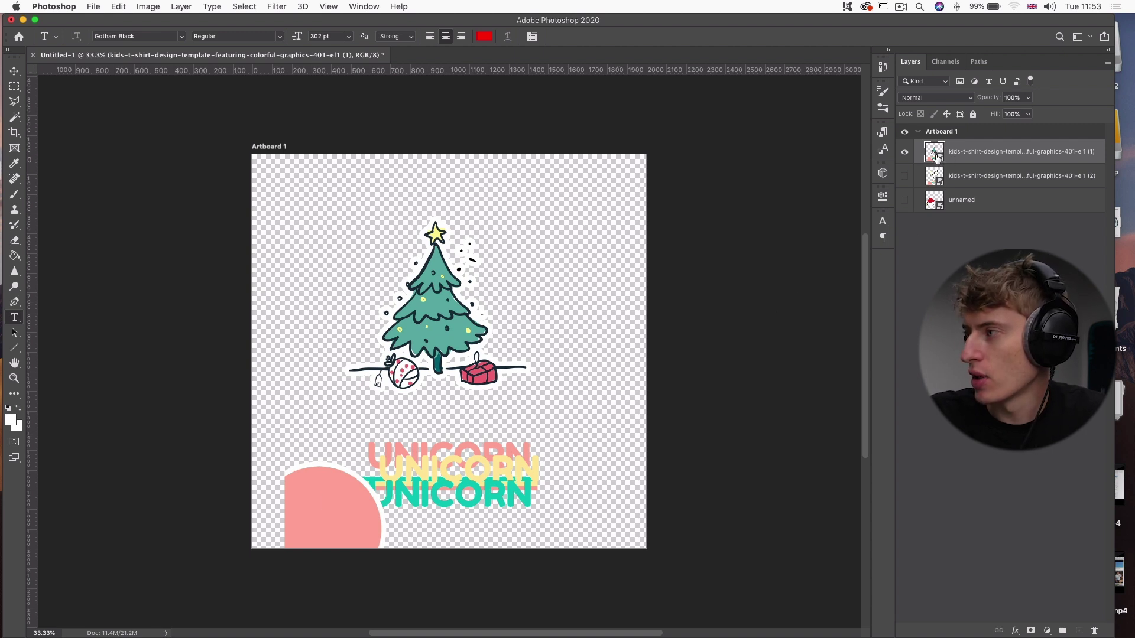
{"action": "left_click", "coordinate": [972, 229]}
{"action": "left_click", "coordinate": [904, 176]}
{"action": "left_click", "coordinate": [904, 200]}
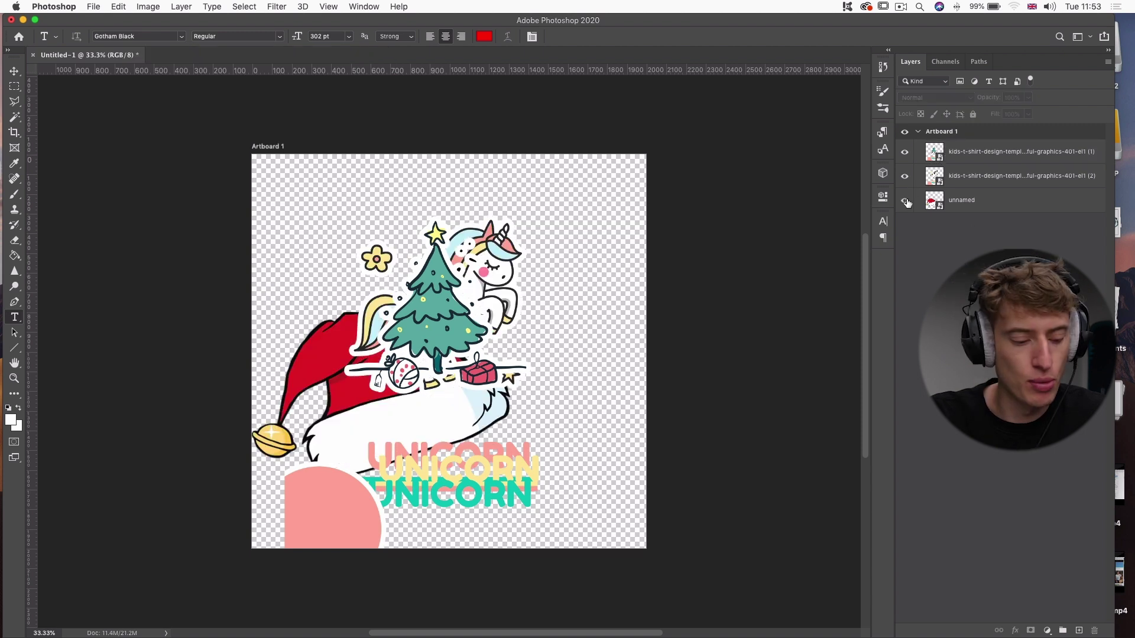
Step: Rasterize the tree, unicorn and Santa hat layers together
{"action": "left_click", "coordinate": [974, 199]}
{"action": "left_click", "coordinate": [968, 156], "text": "shift"}
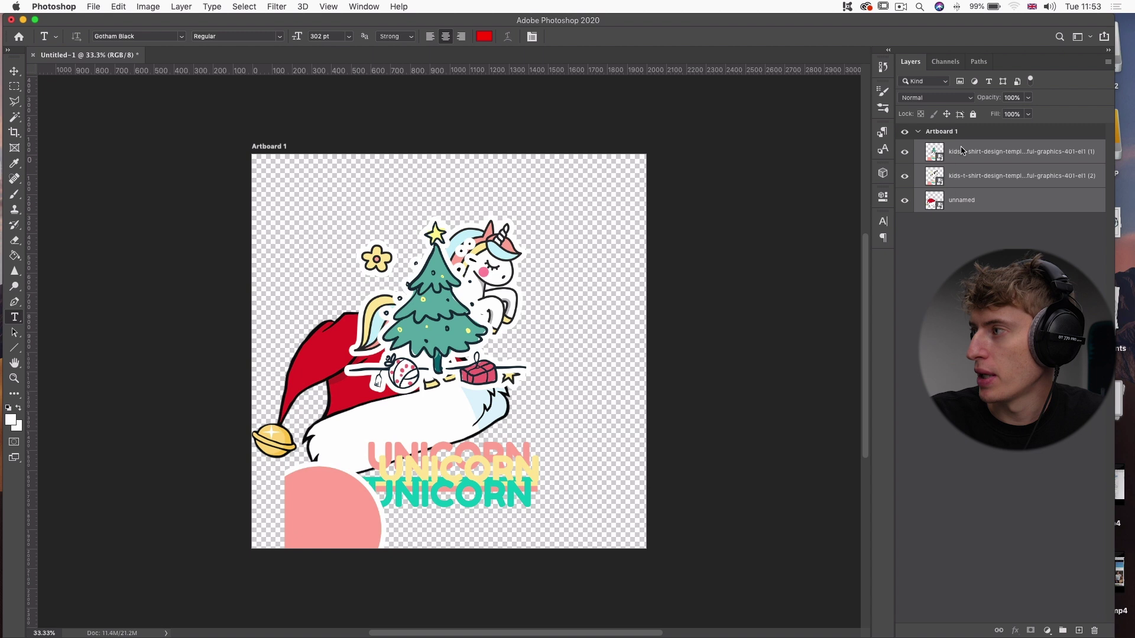
{"action": "right_click", "coordinate": [968, 155]}
{"action": "left_click", "coordinate": [1040, 327]}
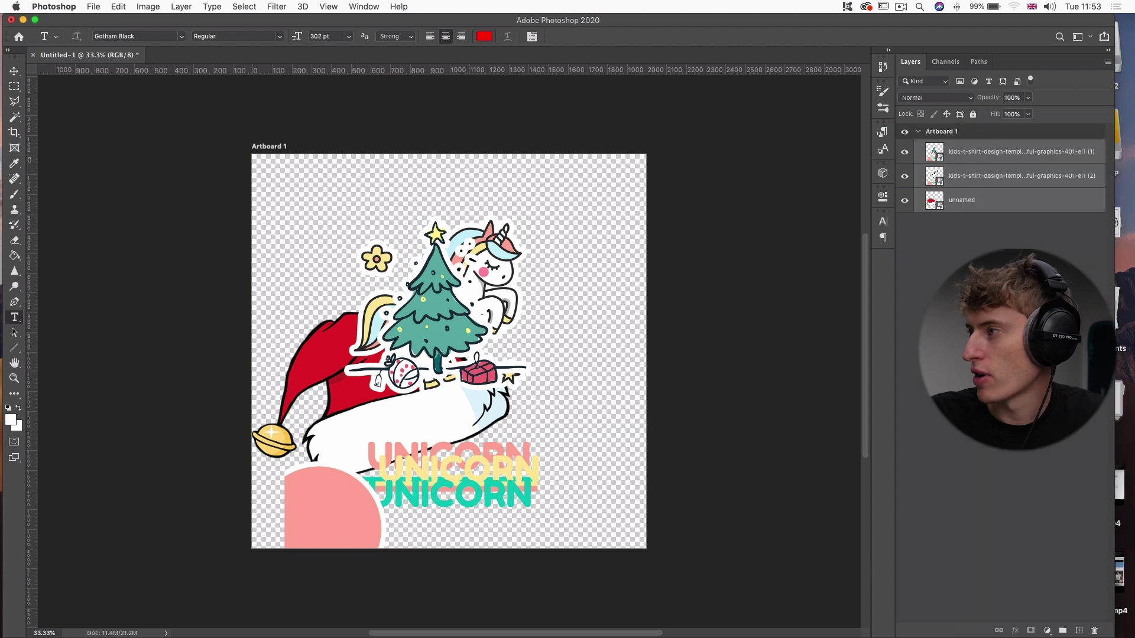
{"action": "left_click", "coordinate": [986, 243]}
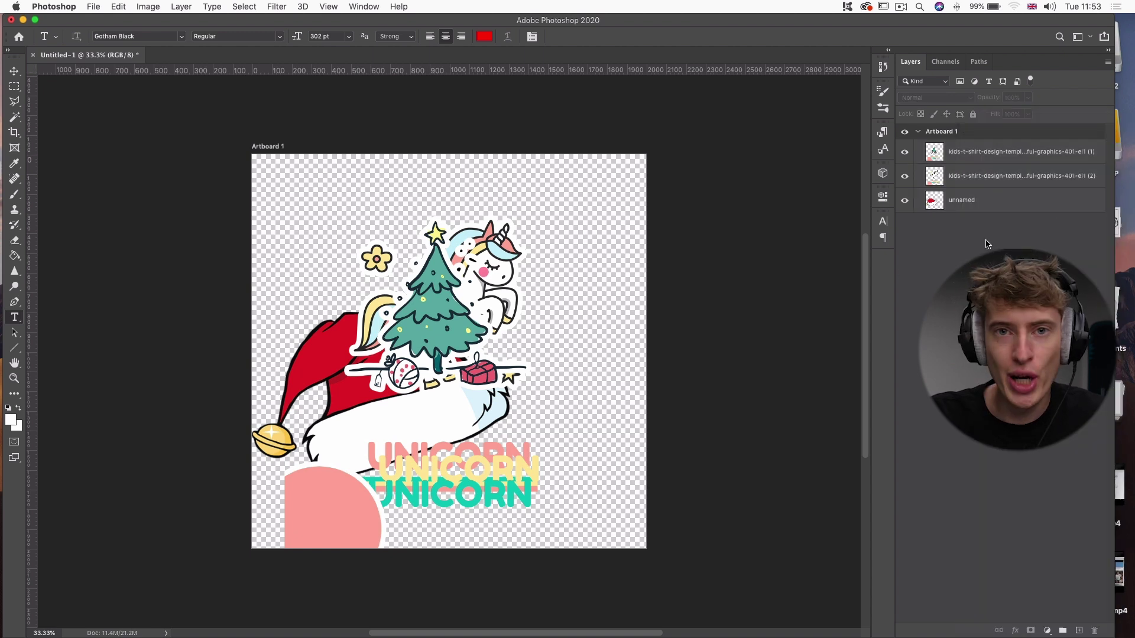
Step: Hide the Santa hat and unicorn layers, and rename the unicorn artwork's layer to "unicorn"
{"action": "left_click", "coordinate": [905, 201]}
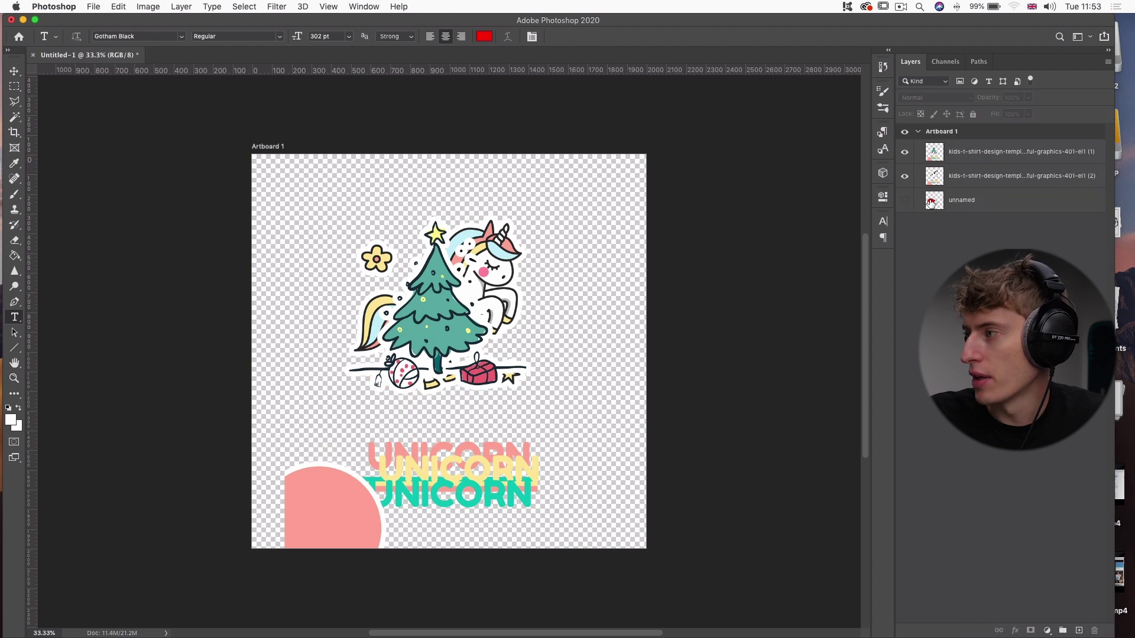
{"action": "left_click", "coordinate": [905, 176]}
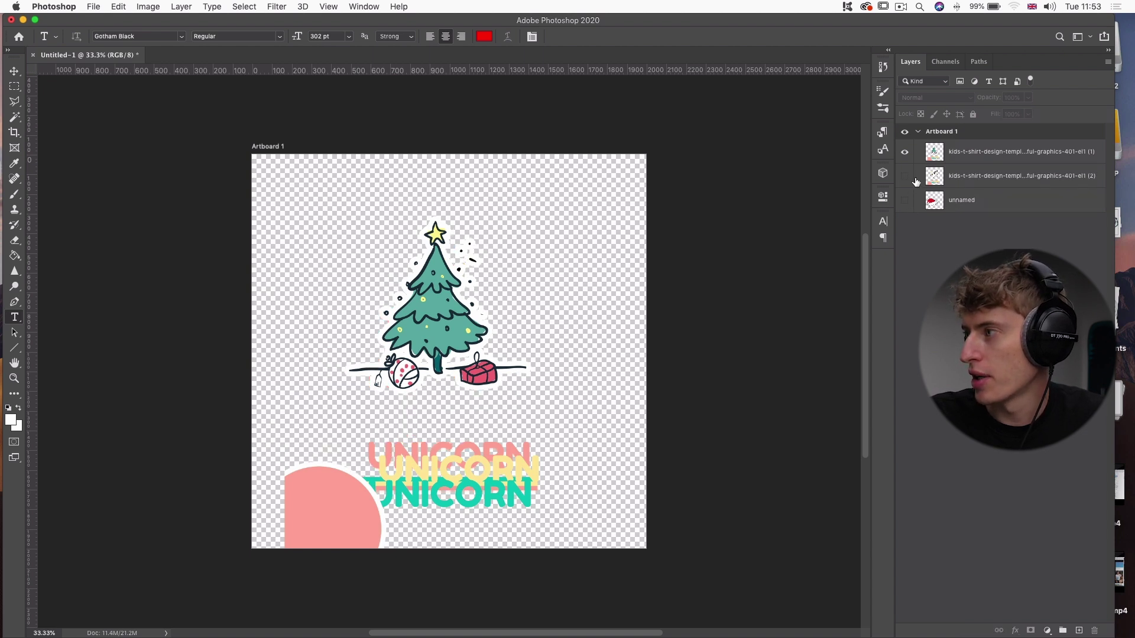
{"action": "left_click", "coordinate": [966, 179]}
{"action": "right_click", "coordinate": [965, 179]}
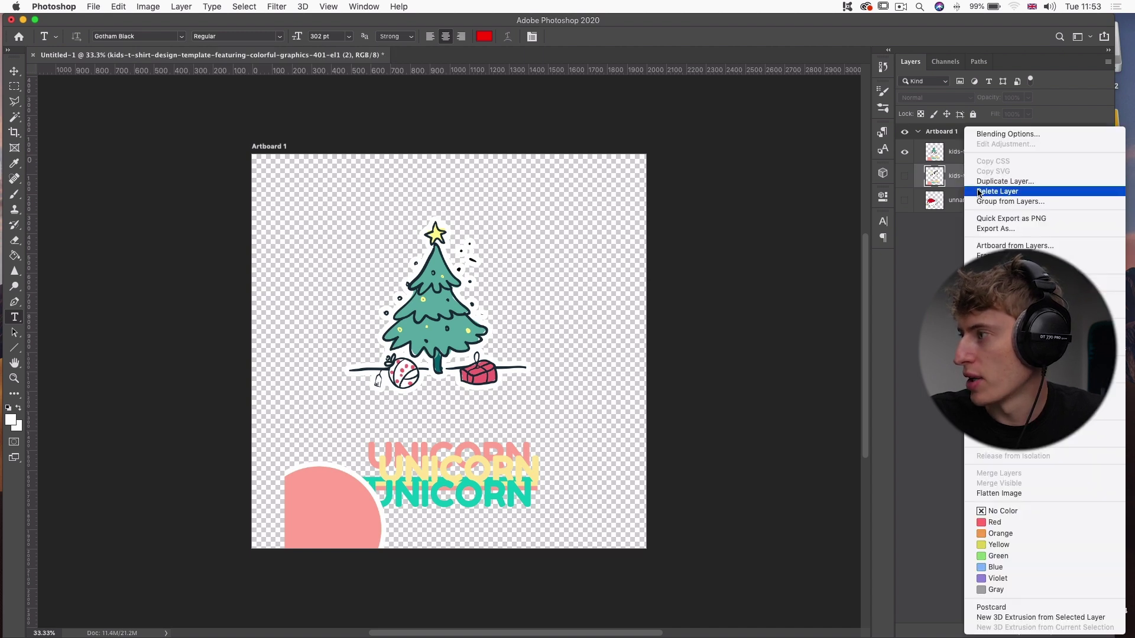
{"action": "left_click", "coordinate": [953, 184]}
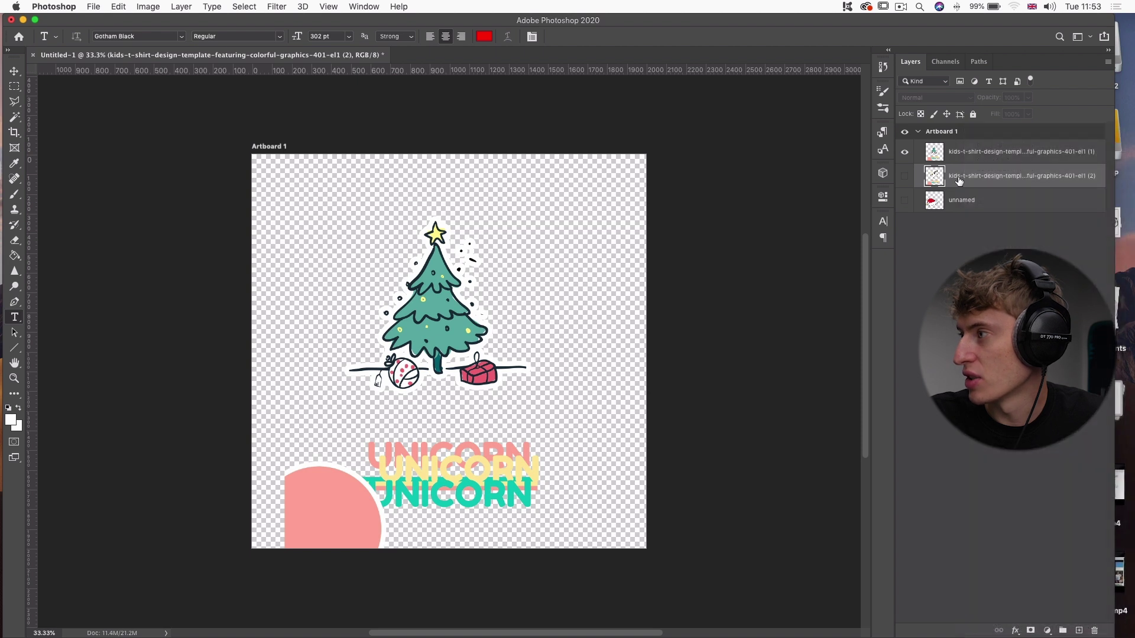
{"action": "double_click", "coordinate": [963, 177]}
{"action": "type", "text": "unicorn"}
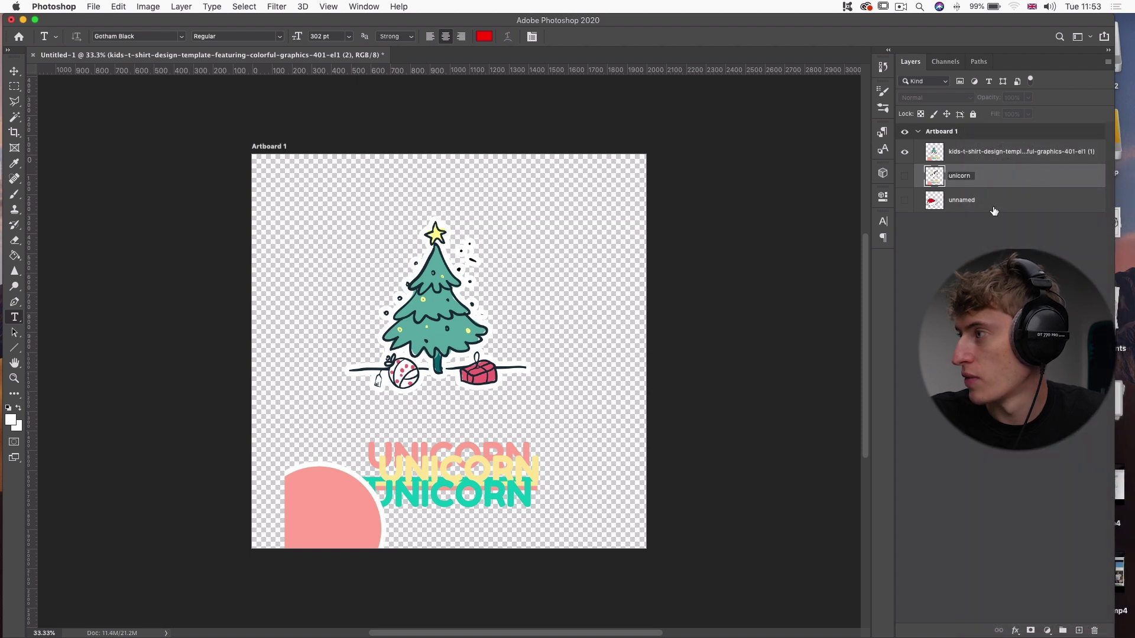
{"action": "key", "text": "Return"}
Step: Rename the tree artwork's layer to "christmas tree" and the Santa hat's layer to "hat"
{"action": "double_click", "coordinate": [968, 152]}
{"action": "type", "text": "christmas tree"}
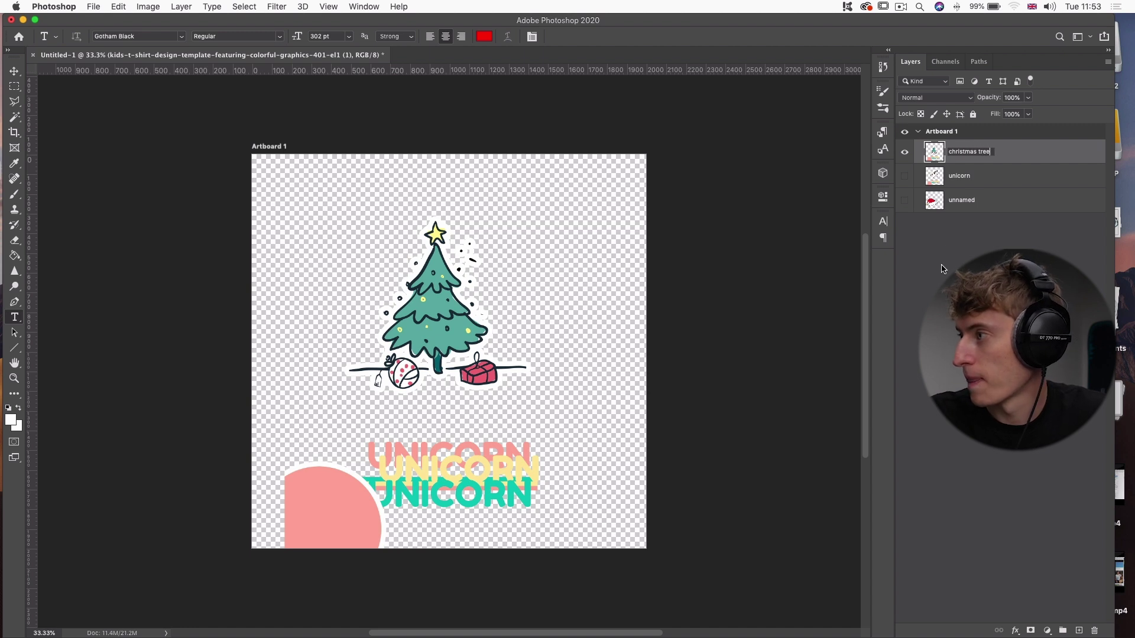
{"action": "key", "text": "Return"}
{"action": "double_click", "coordinate": [961, 201]}
{"action": "type", "text": "ha"}
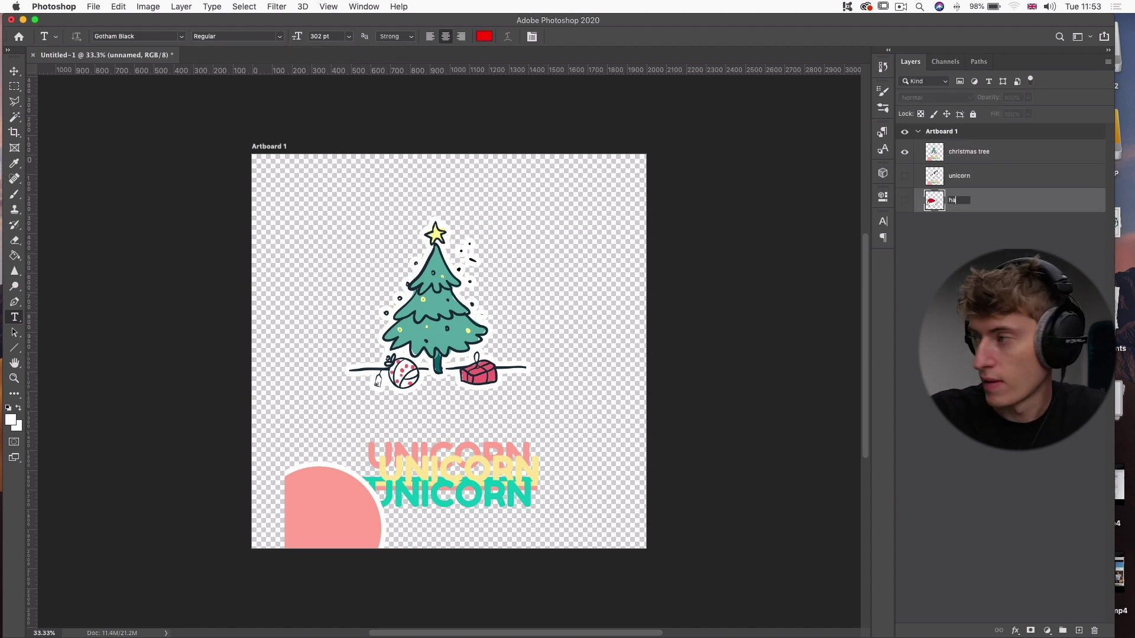
{"action": "type", "text": "t"}
{"action": "key", "text": "Return"}
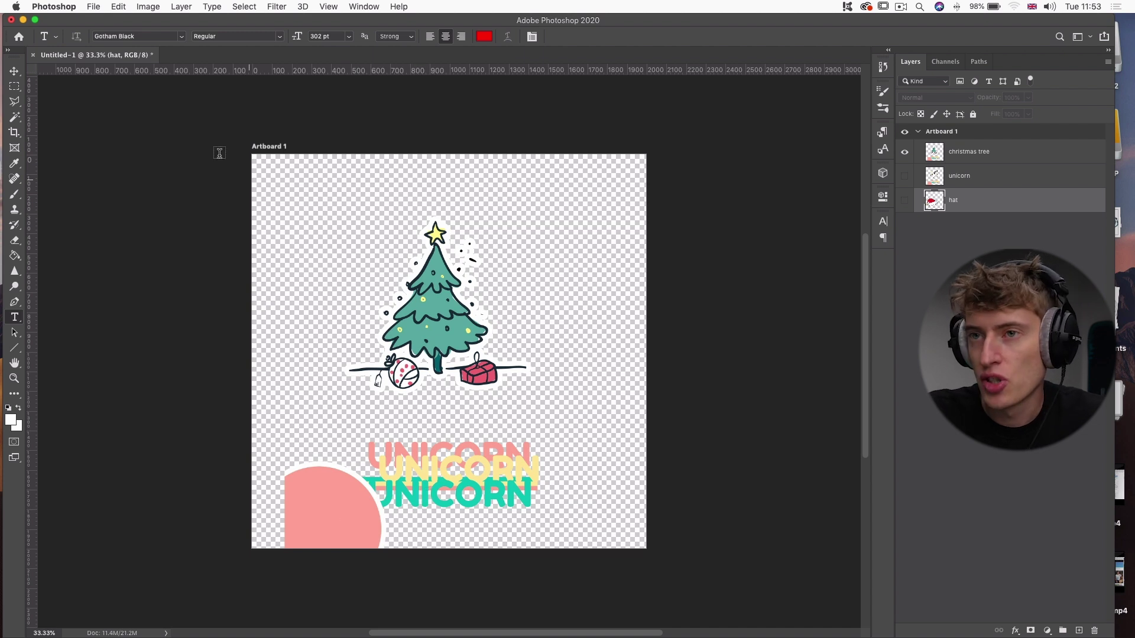
Step: Delete the UNICORN text and pink shape below the tree from the christmas tree layer using a rectangular selection, and deselect
{"action": "left_click", "coordinate": [13, 89]}
{"action": "left_click", "coordinate": [11, 90]}
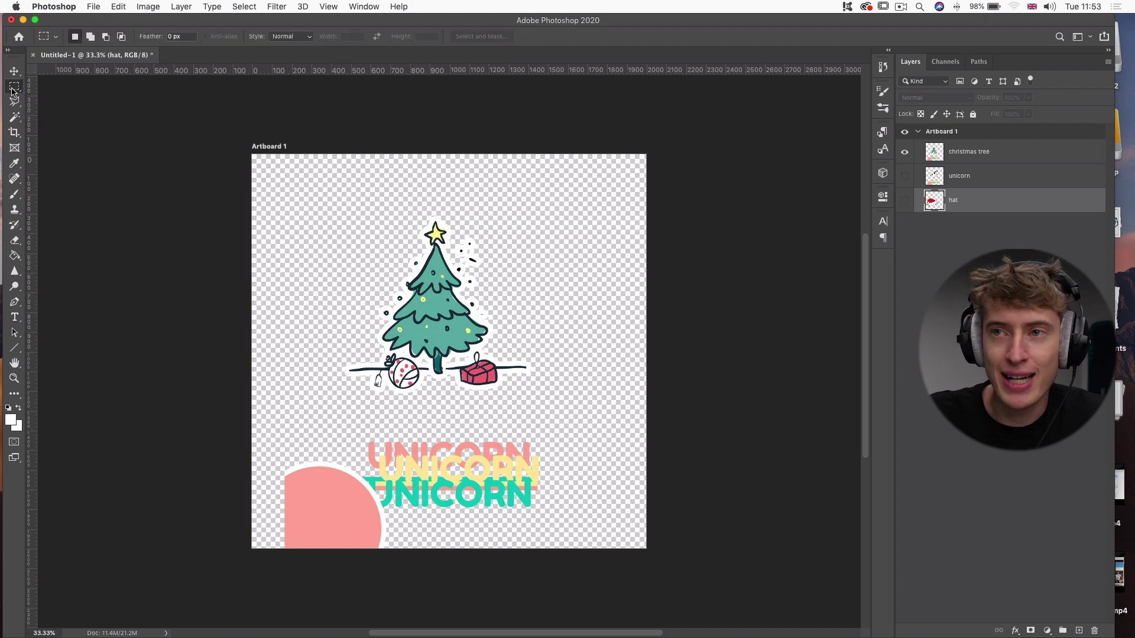
{"action": "left_click_drag", "start_coordinate": [270, 405], "coordinate": [561, 552]}
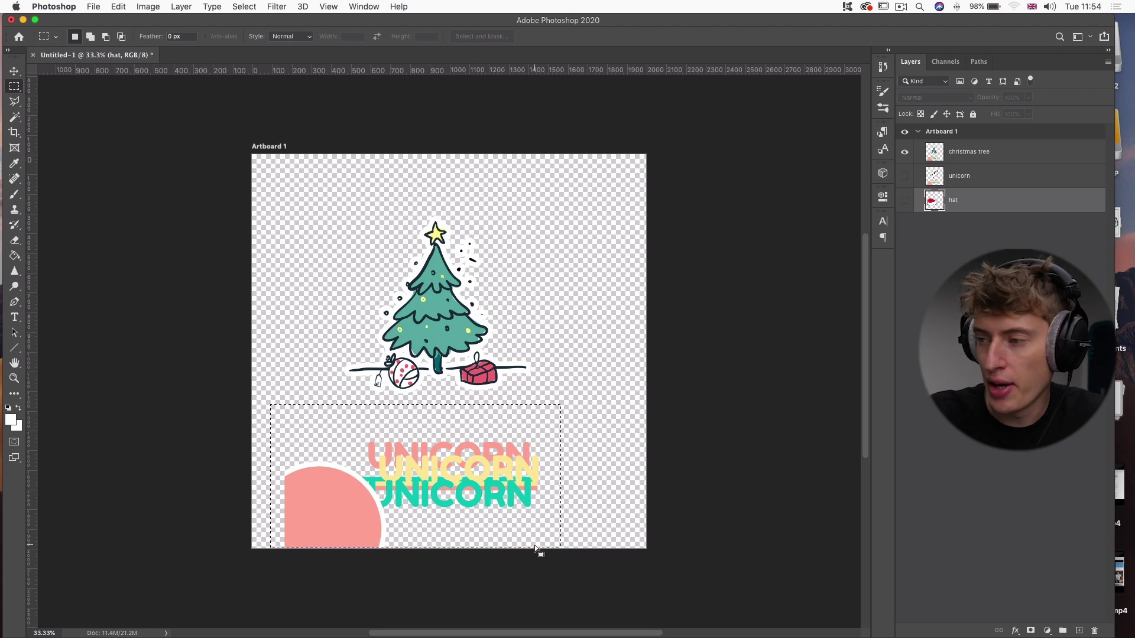
{"action": "left_click", "coordinate": [996, 161]}
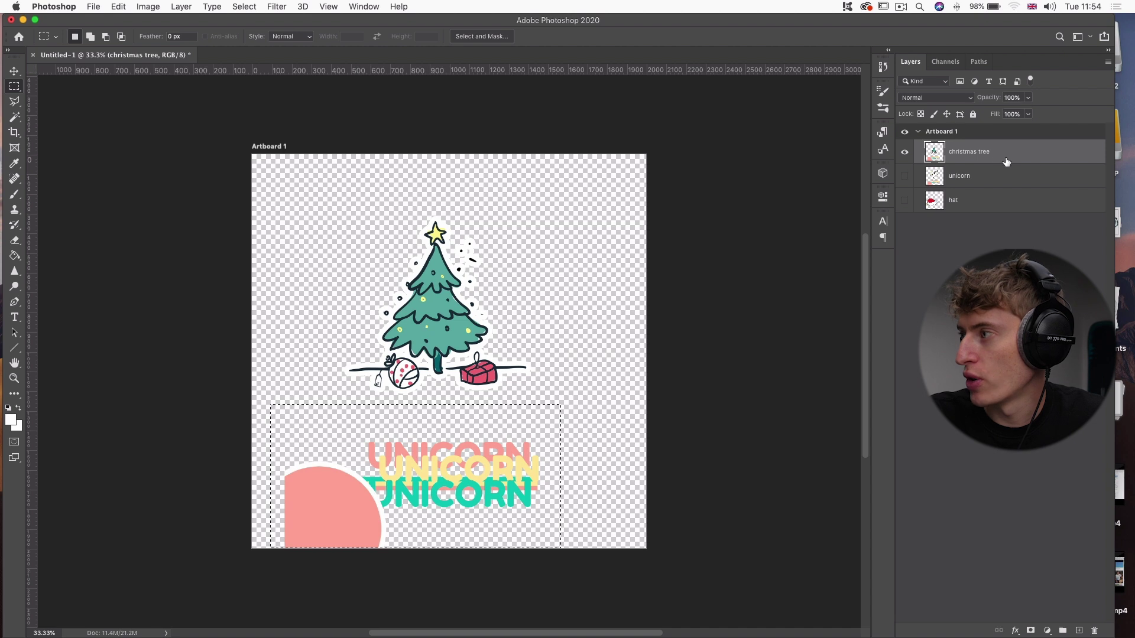
{"action": "key", "text": "BackSpace"}
{"action": "key", "text": "super+d"}
Step: Scale the Christmas tree down slightly and place it in the artboard's upper-left corner
{"action": "left_click", "coordinate": [14, 71]}
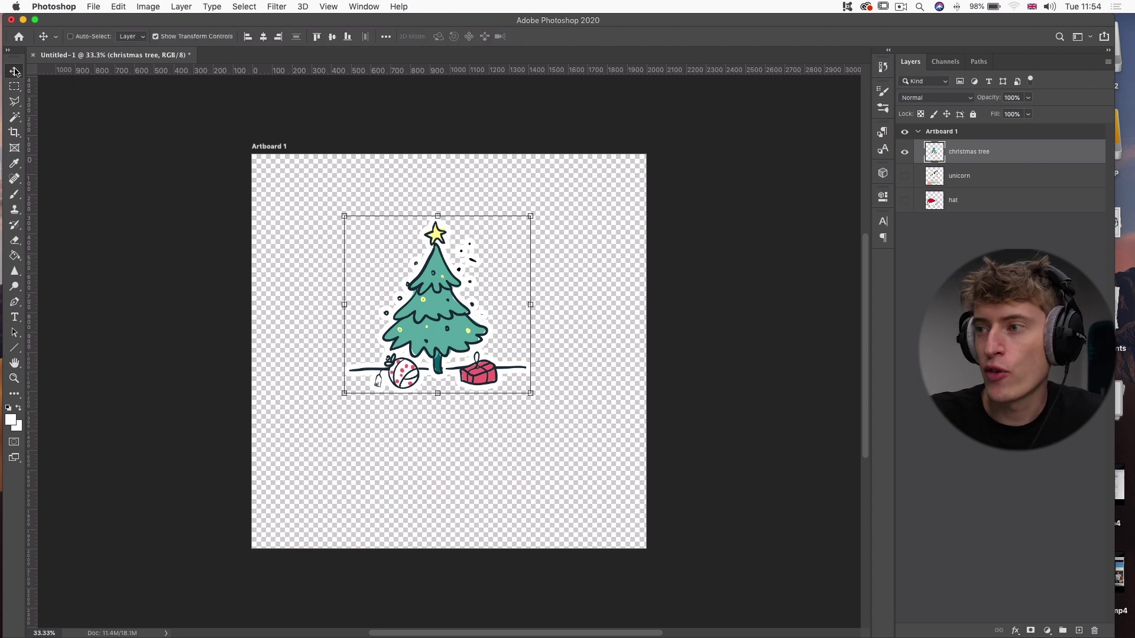
{"action": "left_click_drag", "start_coordinate": [531, 393], "coordinate": [498, 362]}
{"action": "left_click_drag", "start_coordinate": [449, 319], "coordinate": [375, 273]}
{"action": "left_click", "coordinate": [599, 37]}
Step: Show the unicorn layer and move its artwork up and to the right, beside the Christmas tree
{"action": "left_click", "coordinate": [994, 176]}
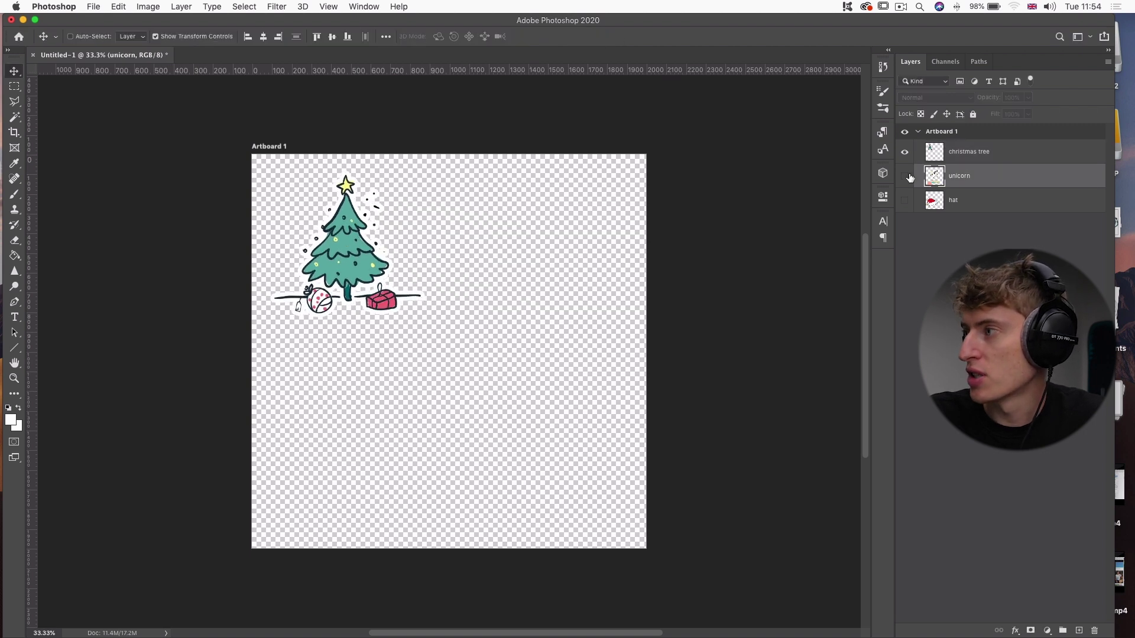
{"action": "left_click", "coordinate": [904, 176]}
{"action": "left_click_drag", "start_coordinate": [467, 307], "coordinate": [529, 269]}
{"action": "right_click", "coordinate": [12, 73]}
{"action": "left_click", "coordinate": [12, 73]}
{"action": "mouse_move", "coordinate": [409, 298]}
{"action": "left_mouse_down"}
{"action": "mouse_move", "coordinate": [390, 310]}
{"action": "mouse_move", "coordinate": [393, 299]}
{"action": "left_mouse_up"}
Step: Cut the UNICORN text and pink shape out of the unicorn layer using a rectangular selection
{"action": "left_click", "coordinate": [13, 86]}
{"action": "left_click", "coordinate": [59, 84]}
{"action": "left_click_drag", "start_coordinate": [307, 374], "coordinate": [604, 525]}
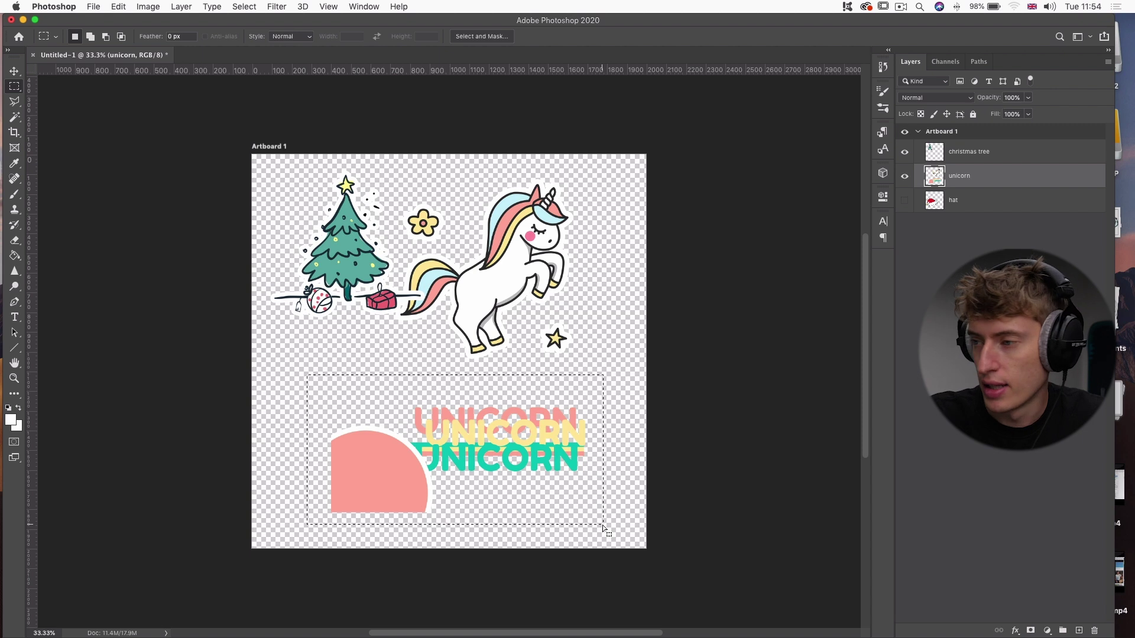
{"action": "key", "text": "super+x"}
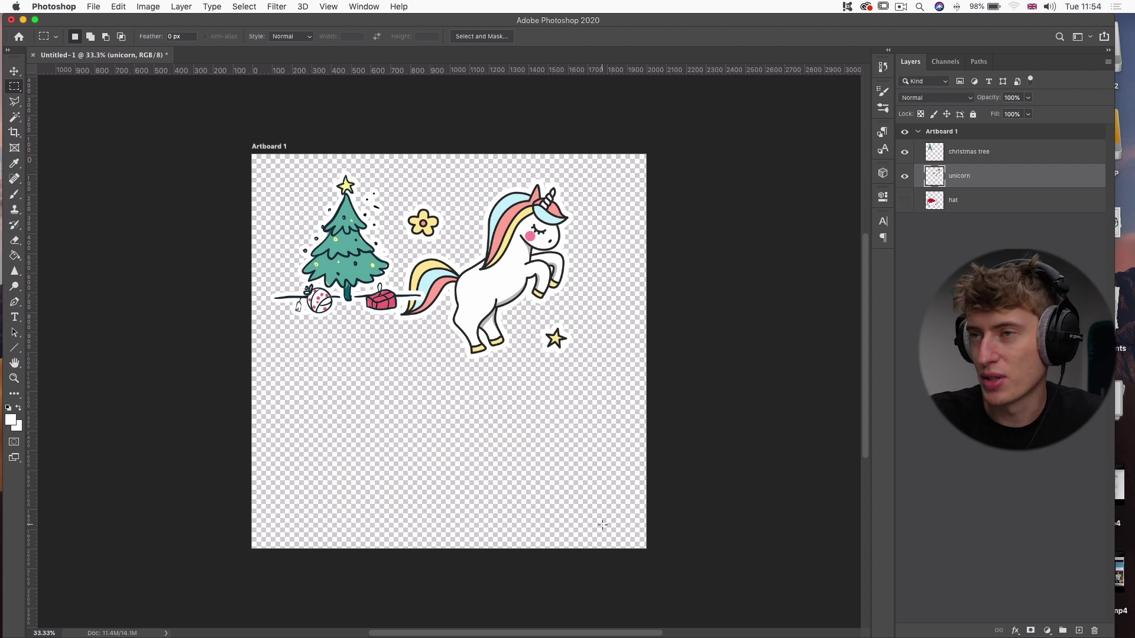
Step: Delete the yellow flower and star around the unicorn, and place the unicorn in the artboard's upper-right area
{"action": "left_click", "coordinate": [14, 71]}
{"action": "left_click_drag", "start_coordinate": [493, 259], "coordinate": [497, 402]}
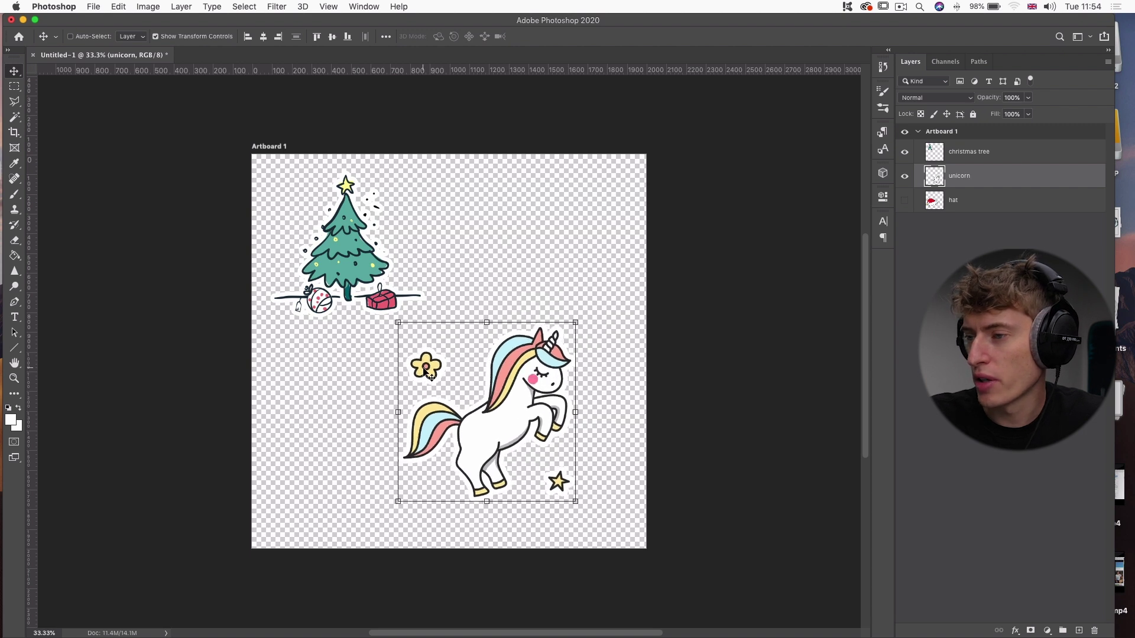
{"action": "left_click", "coordinate": [15, 87]}
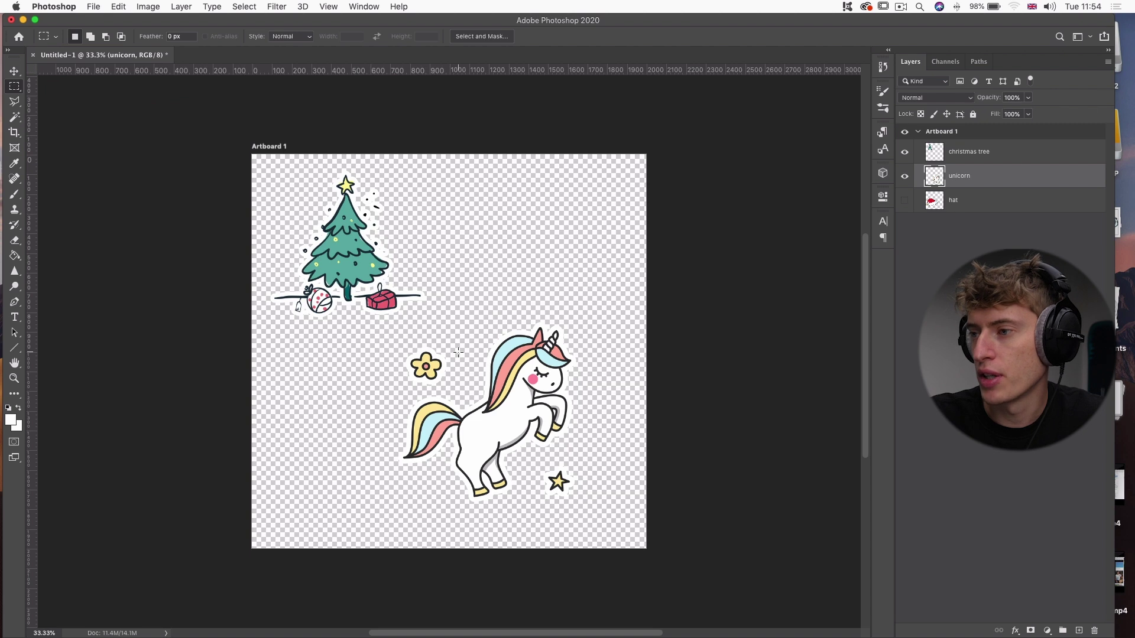
{"action": "left_click_drag", "start_coordinate": [450, 340], "coordinate": [403, 390]}
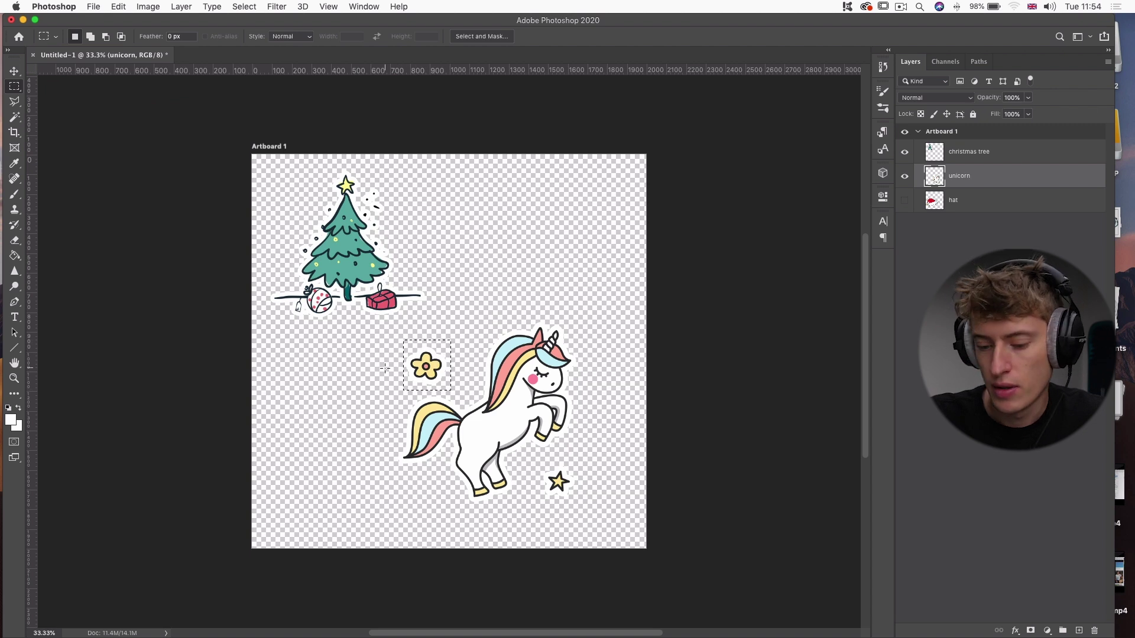
{"action": "mouse_move", "coordinate": [590, 454]}
{"action": "left_mouse_down"}
{"action": "mouse_move", "coordinate": [539, 494]}
{"action": "mouse_move", "coordinate": [542, 512]}
{"action": "left_mouse_up"}
{"action": "key", "text": "Delete"}
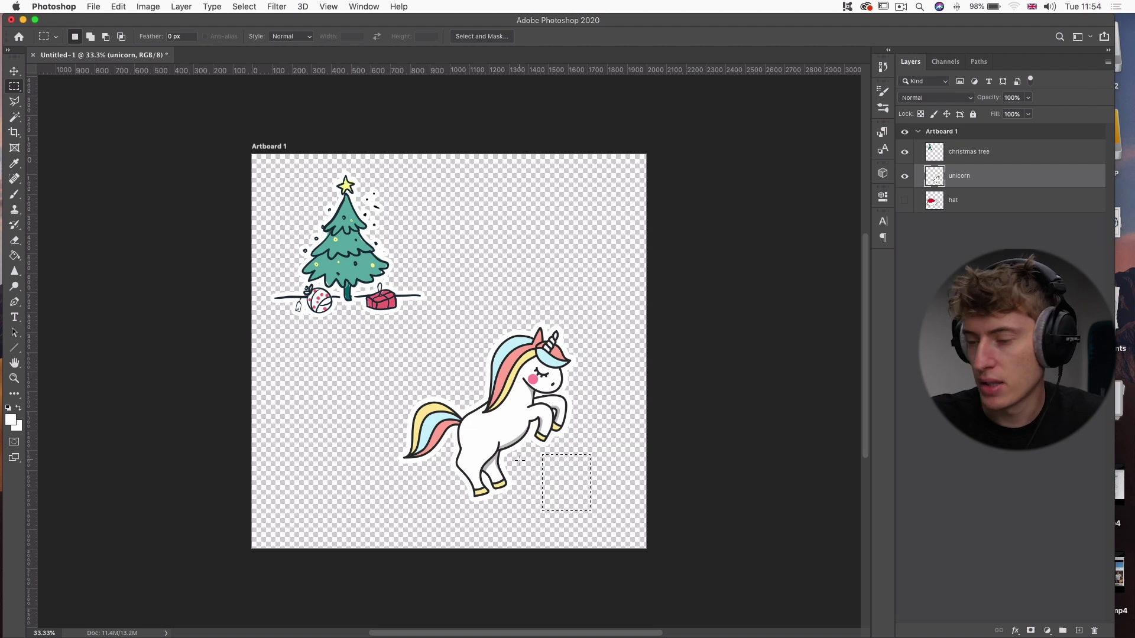
{"action": "key", "text": "super+d"}
{"action": "left_click", "coordinate": [14, 71]}
{"action": "left_click_drag", "start_coordinate": [509, 450], "coordinate": [531, 279]}
Step: Show the hat layer, scale the Santa hat down to 32.58%, and place it in the lower part of the artboard
{"action": "left_click", "coordinate": [951, 204]}
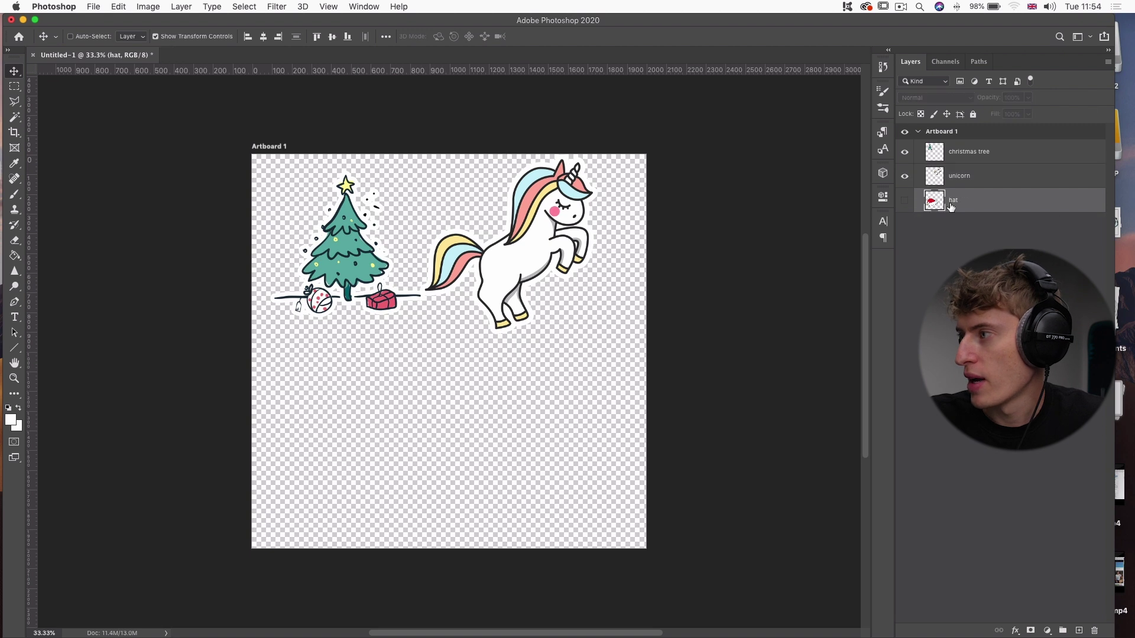
{"action": "left_click", "coordinate": [908, 204]}
{"action": "left_click_drag", "start_coordinate": [361, 387], "coordinate": [461, 403]}
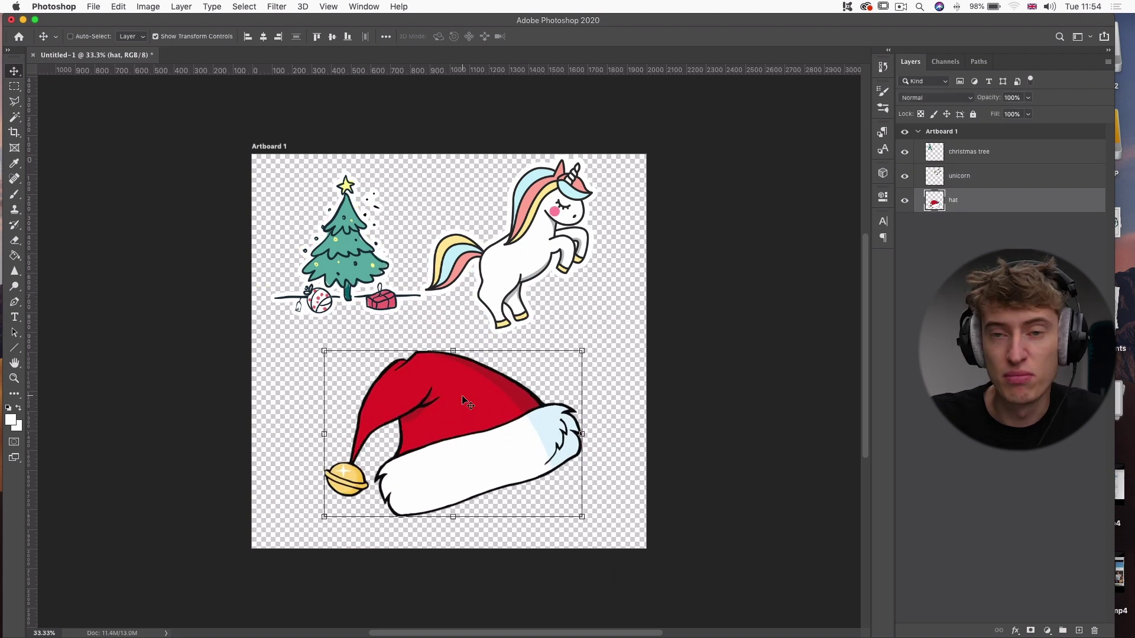
{"action": "left_click", "coordinate": [579, 352]}
{"action": "left_click_drag", "start_coordinate": [577, 354], "coordinate": [414, 454]}
{"action": "left_click_drag", "start_coordinate": [370, 487], "coordinate": [395, 437]}
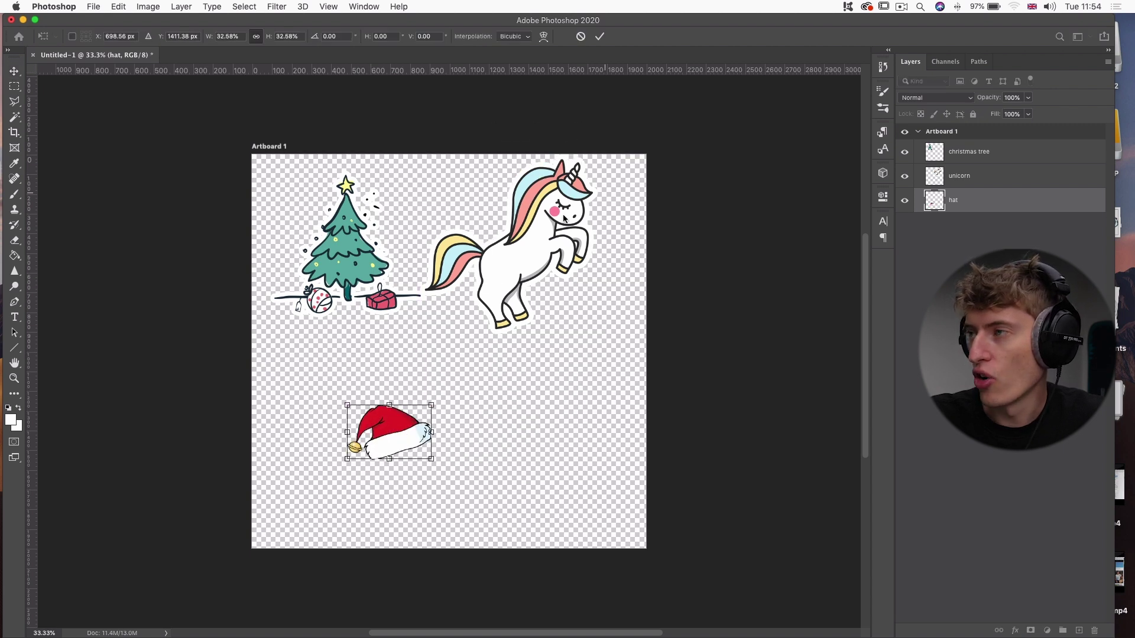
{"action": "left_click", "coordinate": [597, 36]}
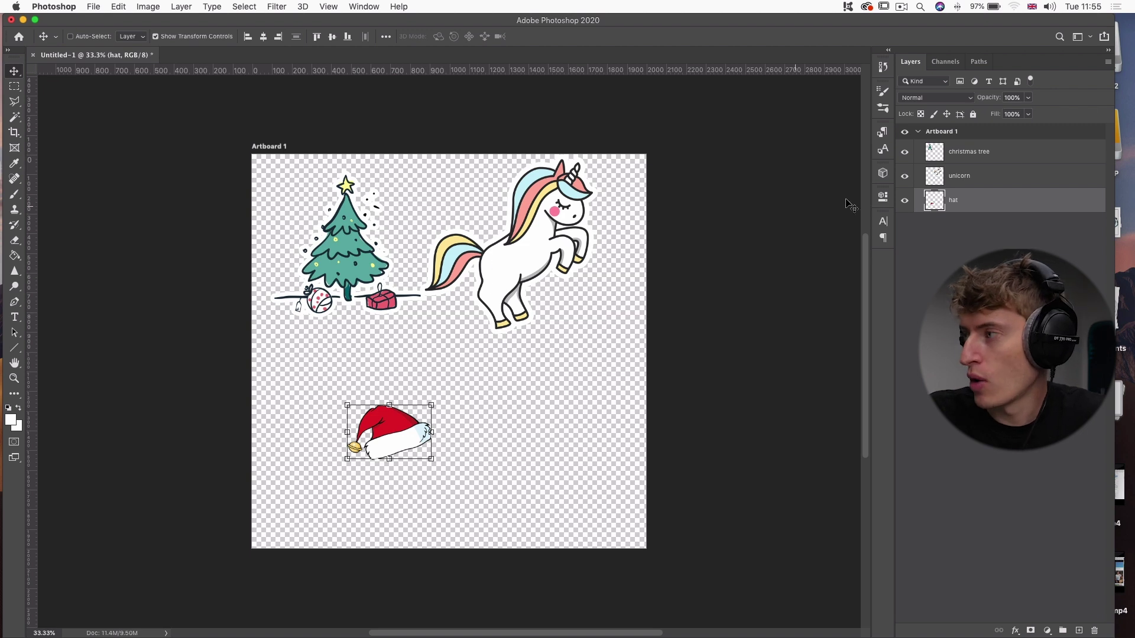
Step: Scale the Christmas tree up to 157.53% and place it left of the artboard's centre, above the Santa hat
{"action": "left_click", "coordinate": [981, 154]}
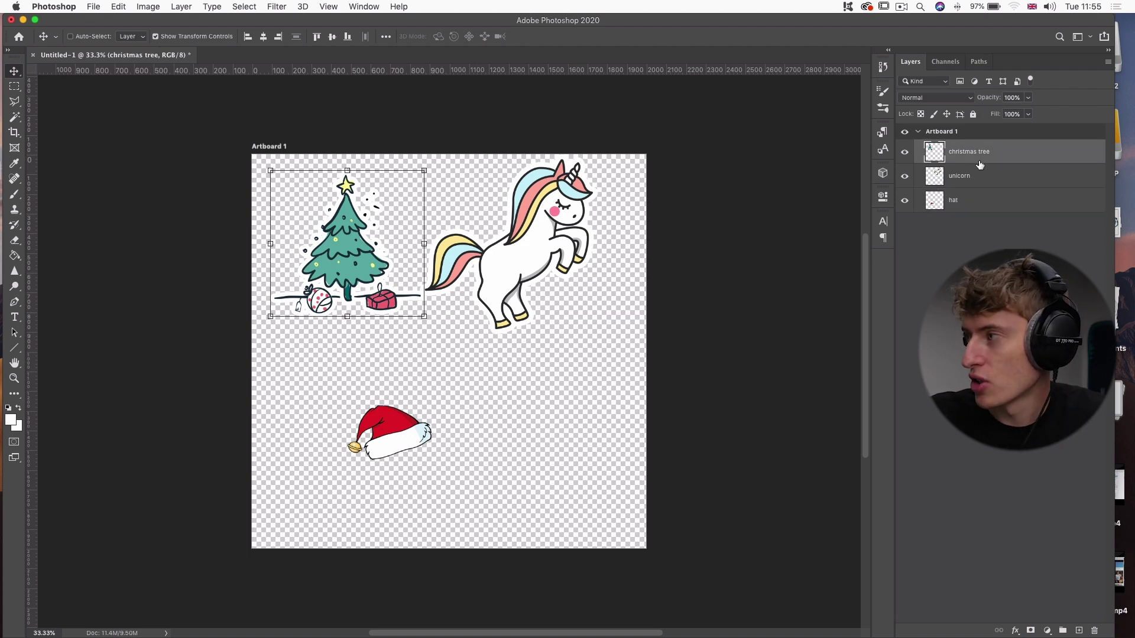
{"action": "left_click_drag", "start_coordinate": [393, 242], "coordinate": [481, 337]}
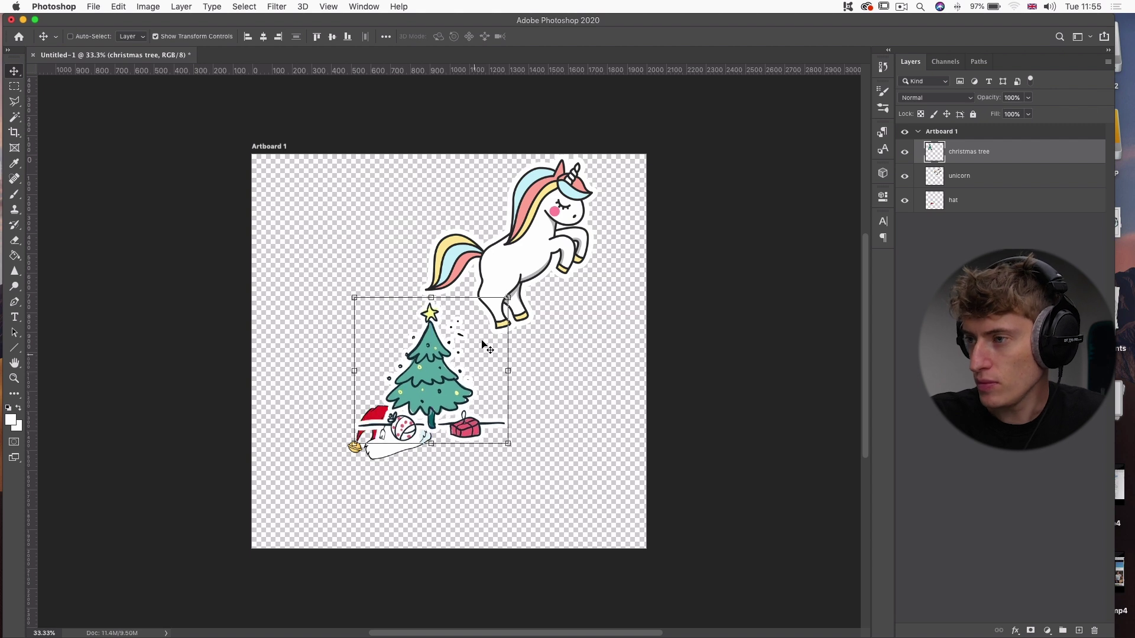
{"action": "left_click_drag", "start_coordinate": [508, 297], "coordinate": [630, 182]}
{"action": "left_click_drag", "start_coordinate": [529, 273], "coordinate": [472, 289]}
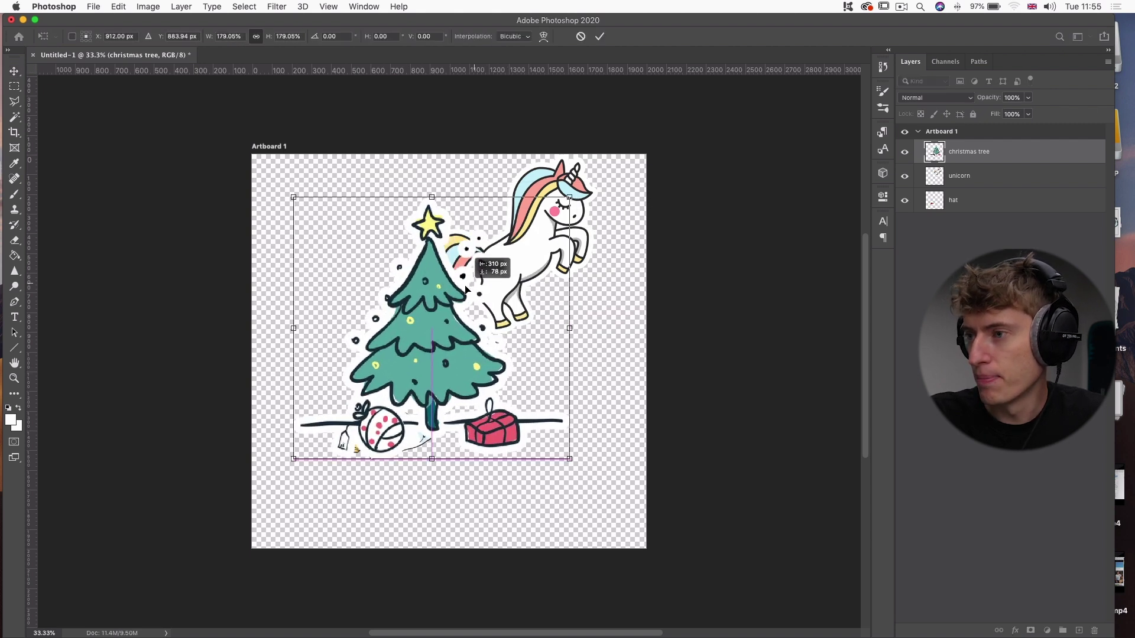
{"action": "left_click_drag", "start_coordinate": [573, 197], "coordinate": [540, 229]}
{"action": "mouse_move", "coordinate": [462, 312]}
{"action": "left_mouse_down"}
{"action": "mouse_move", "coordinate": [494, 316]}
{"action": "mouse_move", "coordinate": [466, 303]}
{"action": "left_mouse_up"}
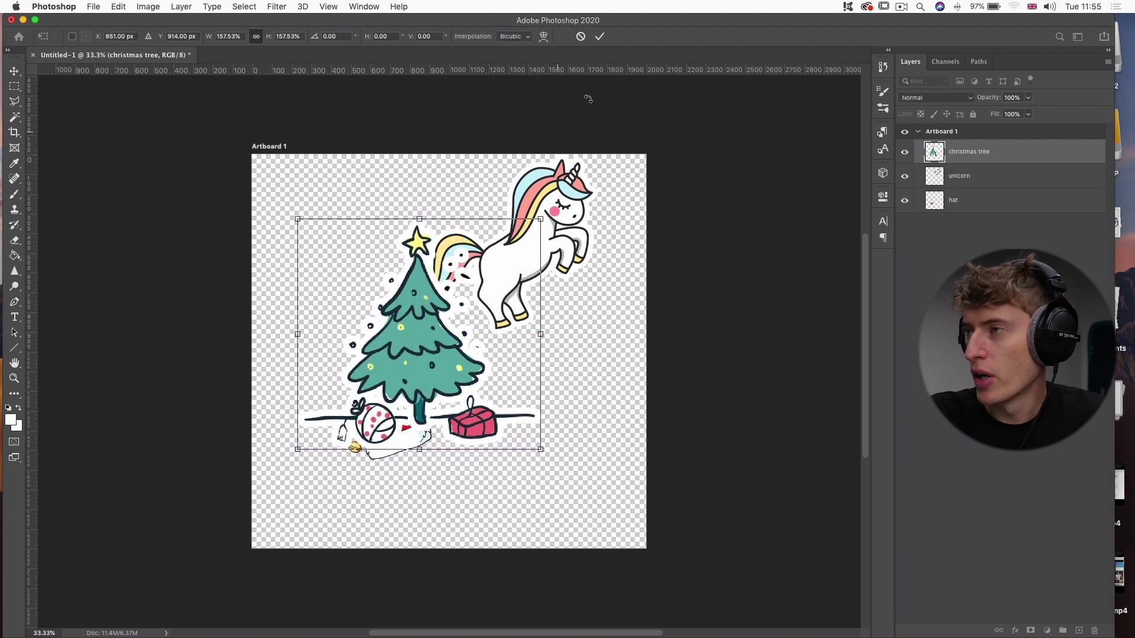
{"action": "left_click", "coordinate": [599, 36]}
Step: Move the Santa hat into the artboard's lower-left corner, and shift the Christmas tree slightly left and down
{"action": "left_click", "coordinate": [973, 201]}
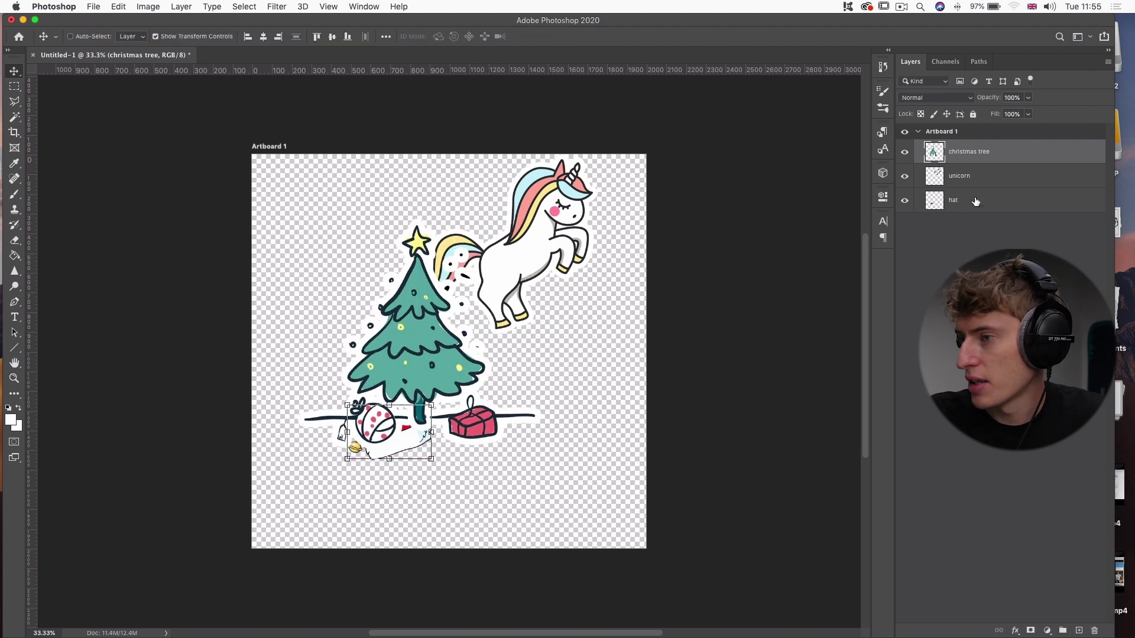
{"action": "left_click_drag", "start_coordinate": [425, 419], "coordinate": [331, 507]}
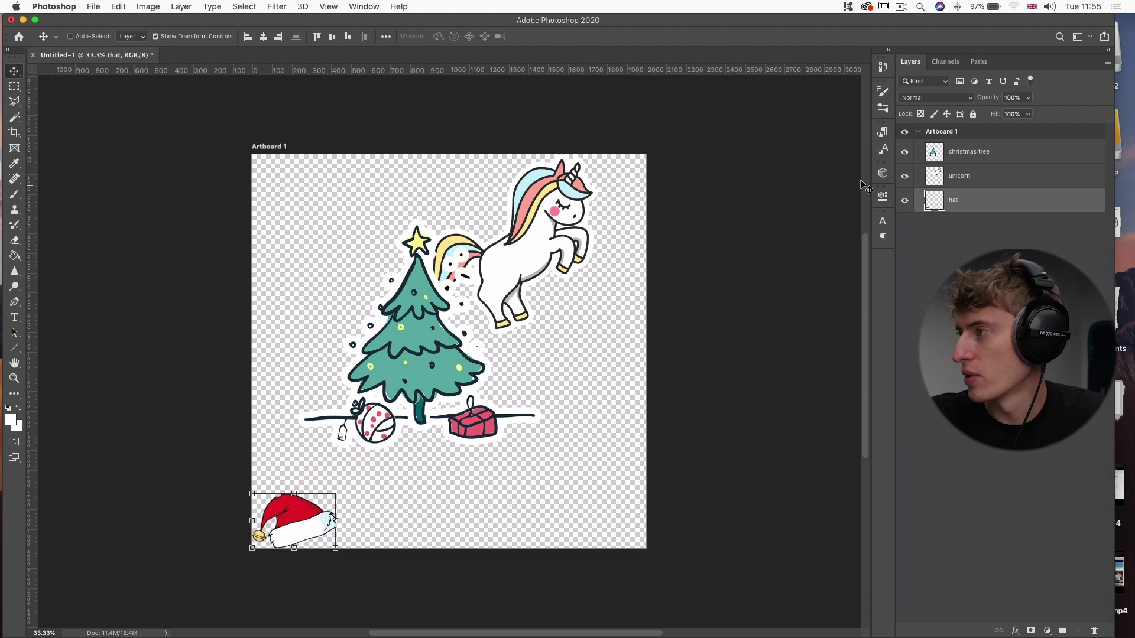
{"action": "left_click", "coordinate": [1036, 154]}
{"action": "left_click", "coordinate": [1025, 183]}
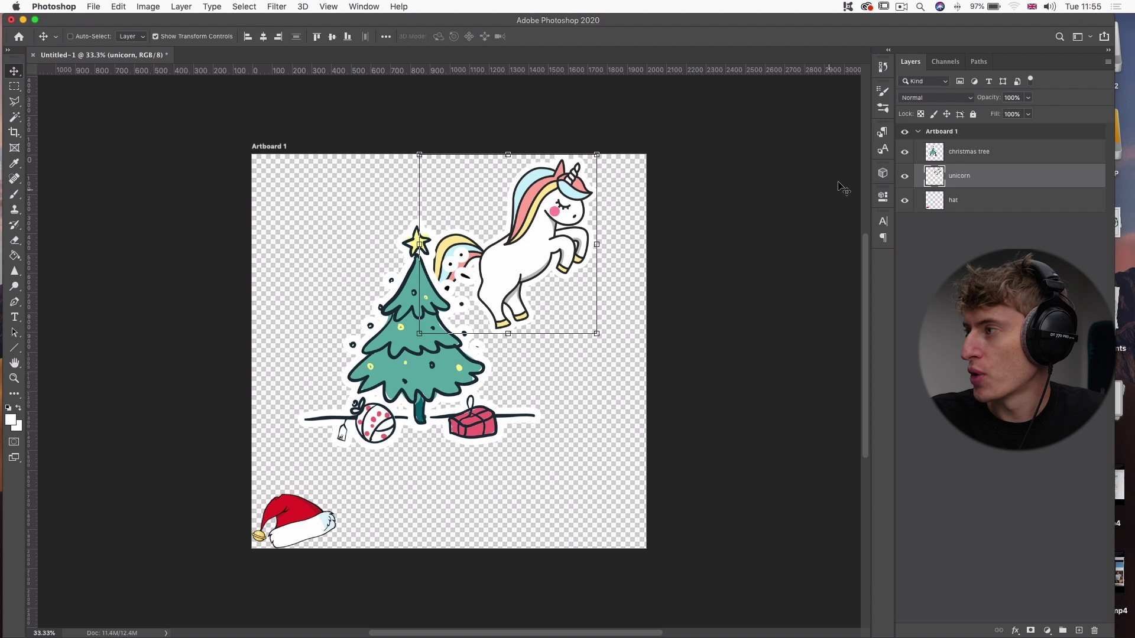
{"action": "left_click", "coordinate": [993, 156]}
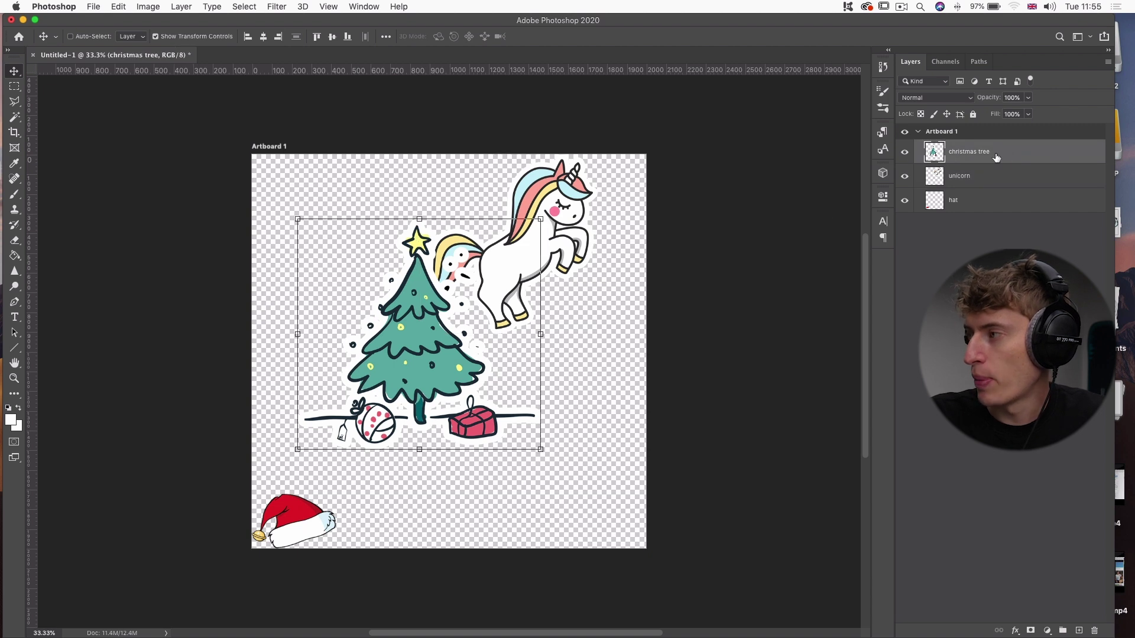
{"action": "left_click_drag", "start_coordinate": [449, 346], "coordinate": [428, 354]}
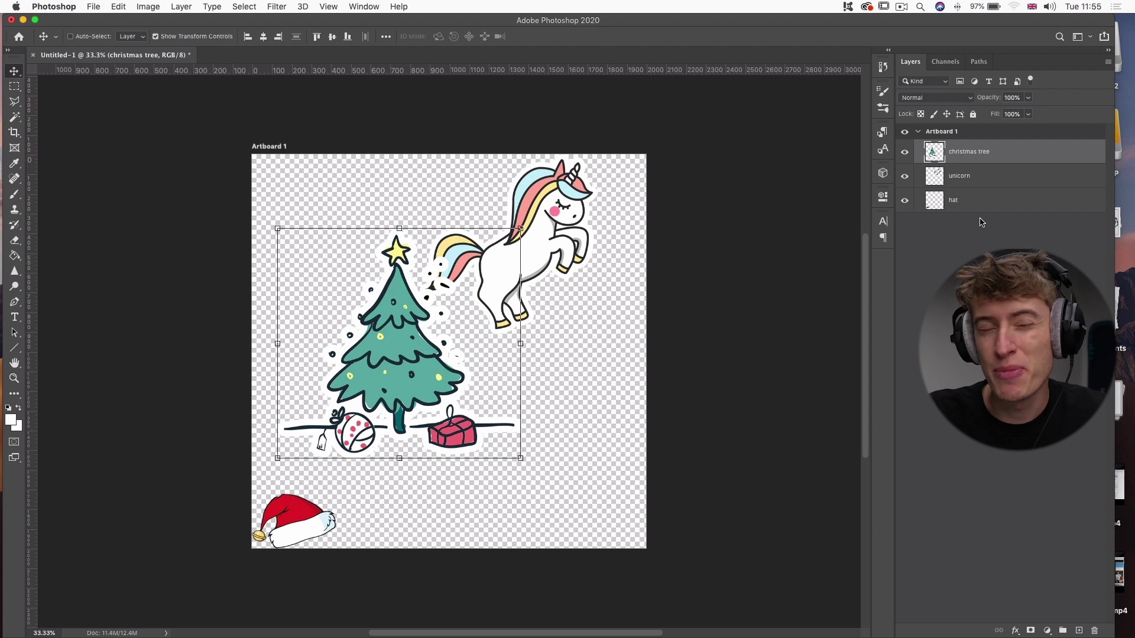
Step: Bring the unicorn layer above the Christmas tree layer, scale the unicorn down slightly, and place it in front of the tree's right half
{"action": "left_click", "coordinate": [985, 177]}
{"action": "left_click_drag", "start_coordinate": [999, 180], "coordinate": [995, 148]}
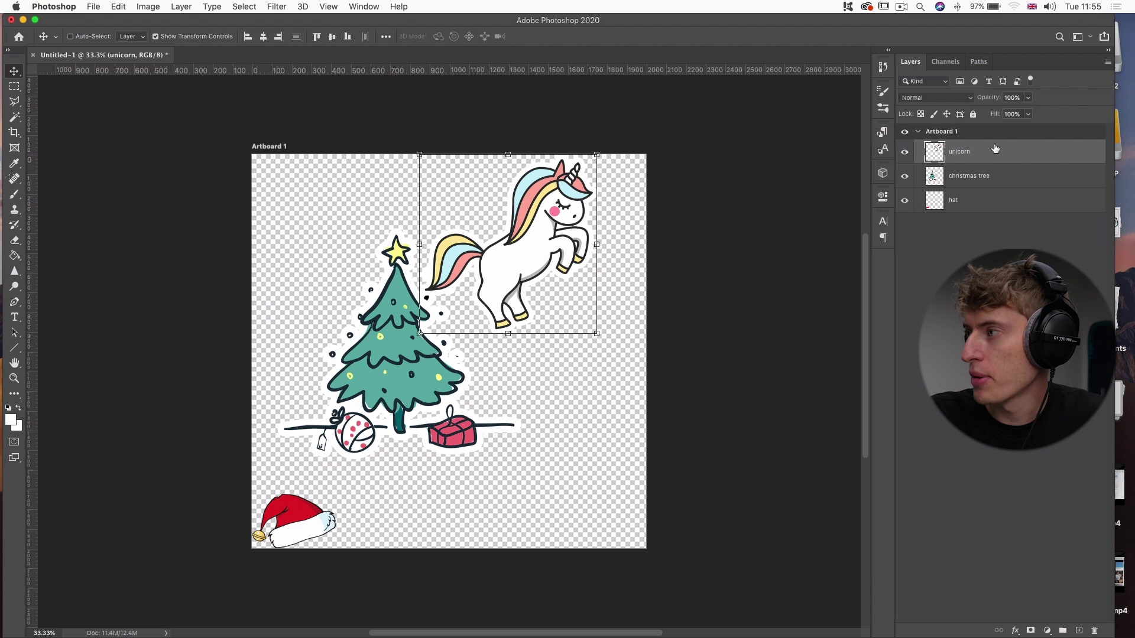
{"action": "left_click_drag", "start_coordinate": [578, 255], "coordinate": [471, 382]}
{"action": "left_click_drag", "start_coordinate": [477, 368], "coordinate": [487, 376]}
{"action": "left_click_drag", "start_coordinate": [506, 273], "coordinate": [483, 298]}
{"action": "left_click_drag", "start_coordinate": [459, 334], "coordinate": [481, 334]}
{"action": "left_click_drag", "start_coordinate": [507, 295], "coordinate": [520, 285]}
{"action": "left_click_drag", "start_coordinate": [491, 319], "coordinate": [486, 321]}
{"action": "left_click", "coordinate": [600, 37]}
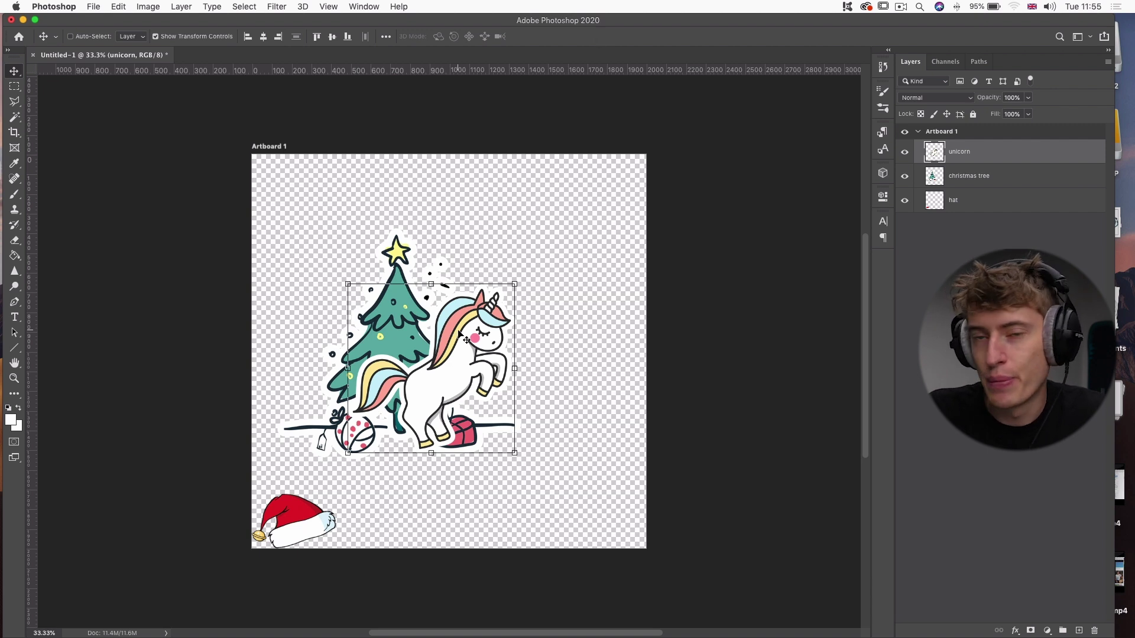
Step: Shift the unicorn and Christmas tree together to the right on the artboard, and hide the unicorn layer
{"action": "left_click", "coordinate": [969, 180], "text": "super"}
{"action": "left_click_drag", "start_coordinate": [452, 366], "coordinate": [486, 367]}
{"action": "left_click_drag", "start_coordinate": [498, 444], "coordinate": [494, 443]}
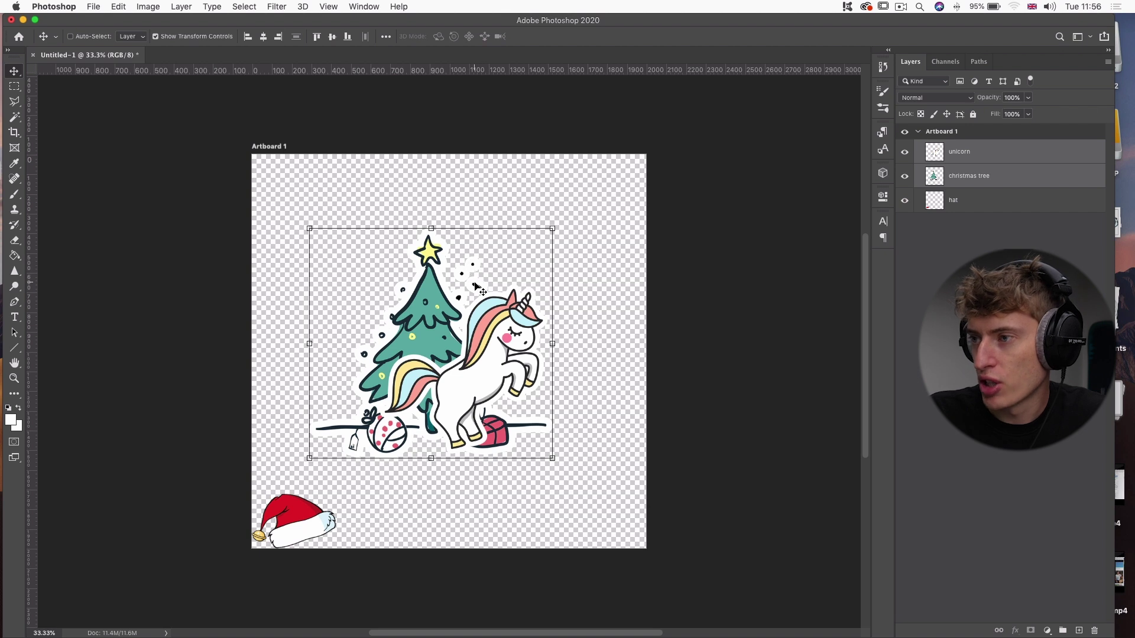
{"action": "key", "text": "super+alt+a"}
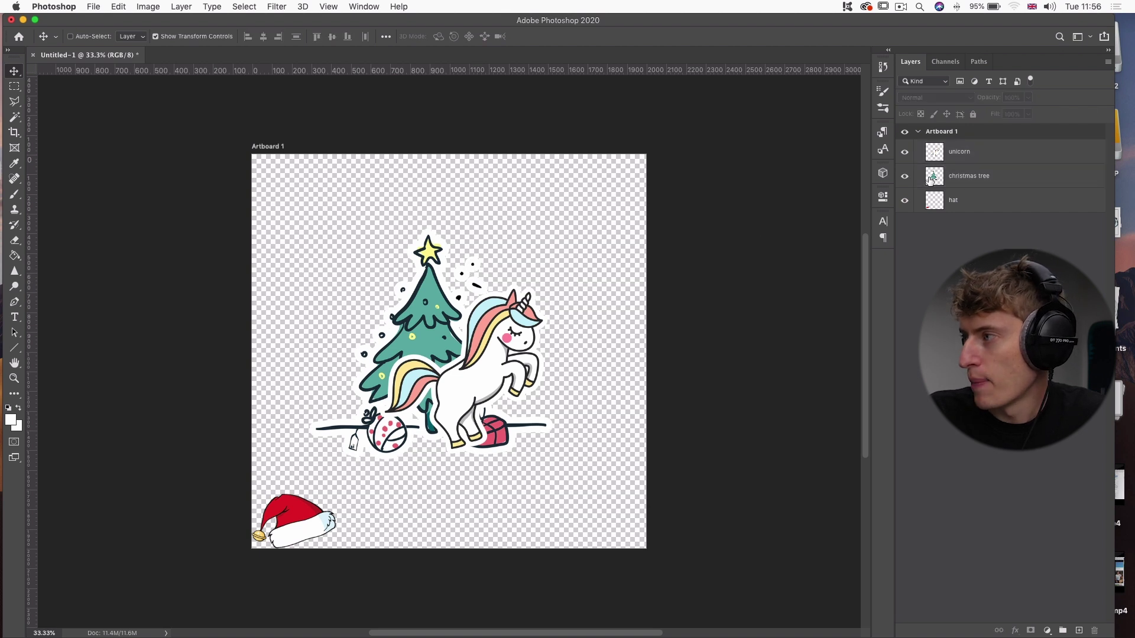
{"action": "left_click", "coordinate": [905, 152]}
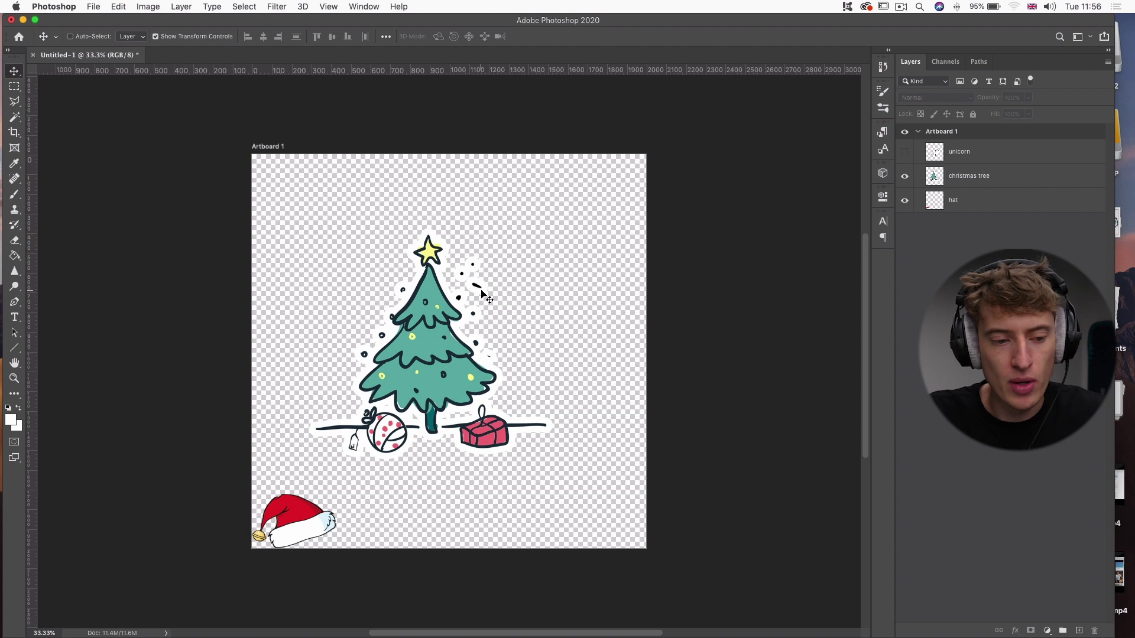
{"action": "scroll", "coordinate": [481, 294], "scroll_direction": "up", "scroll_amount": 5}
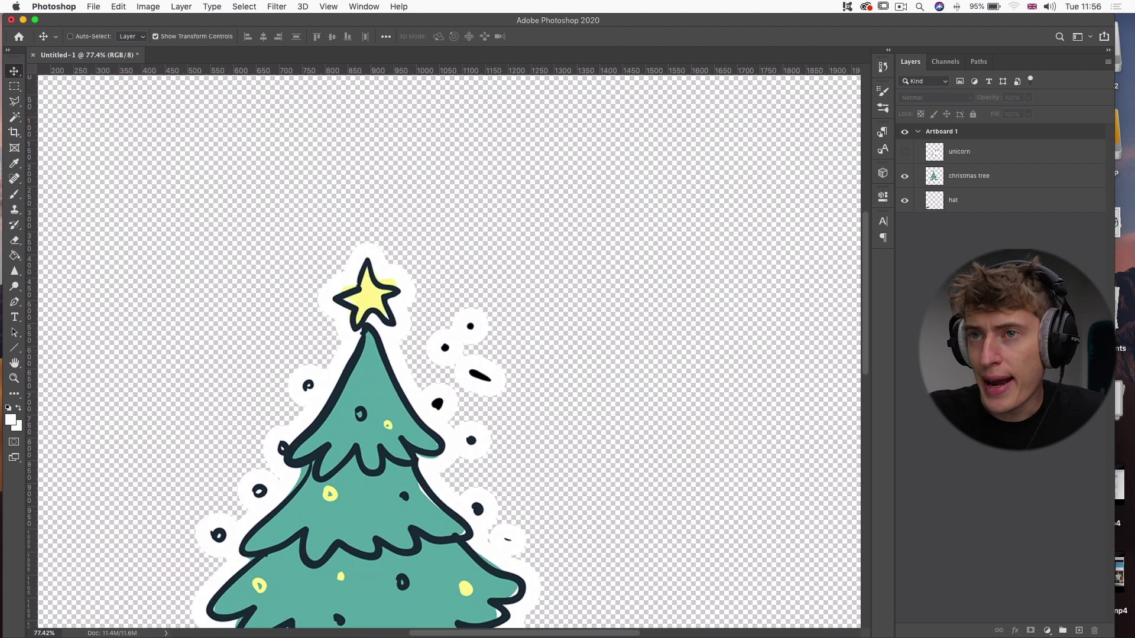
{"action": "left_click", "coordinate": [11, 87]}
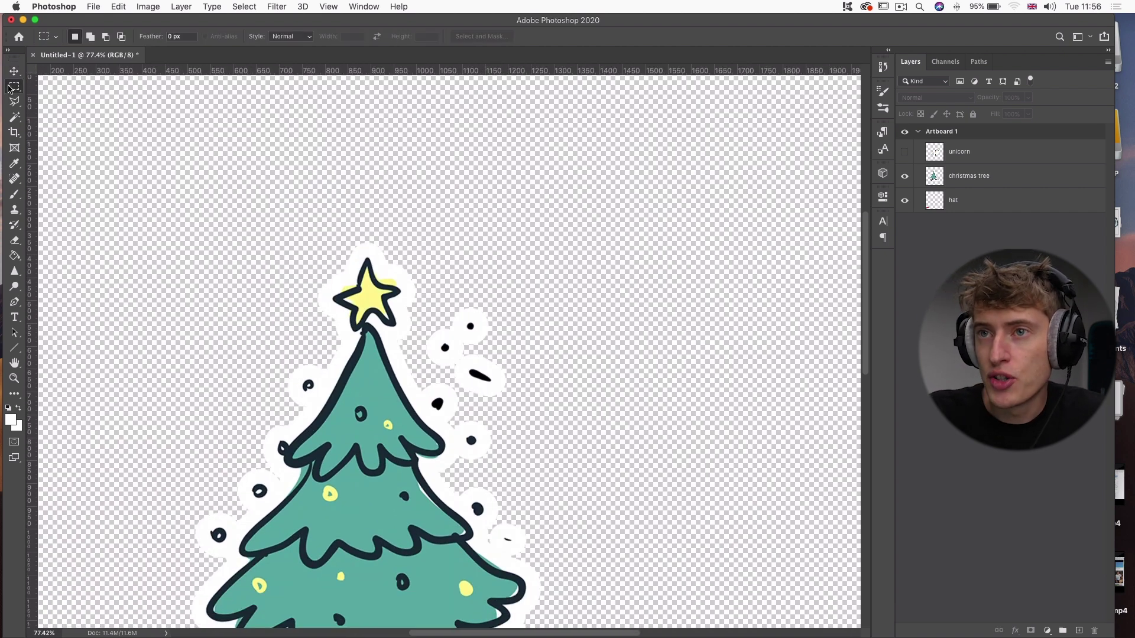
{"action": "right_click", "coordinate": [12, 89]}
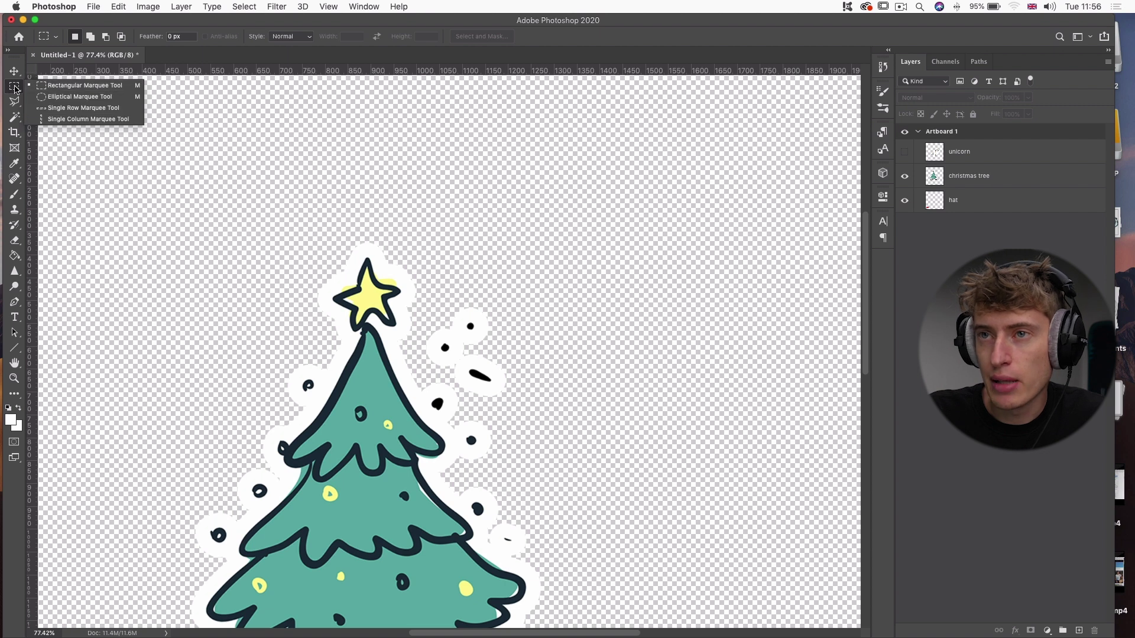
{"action": "left_click", "coordinate": [83, 86]}
{"action": "left_click_drag", "start_coordinate": [562, 311], "coordinate": [421, 416]}
{"action": "left_click", "coordinate": [586, 334]}
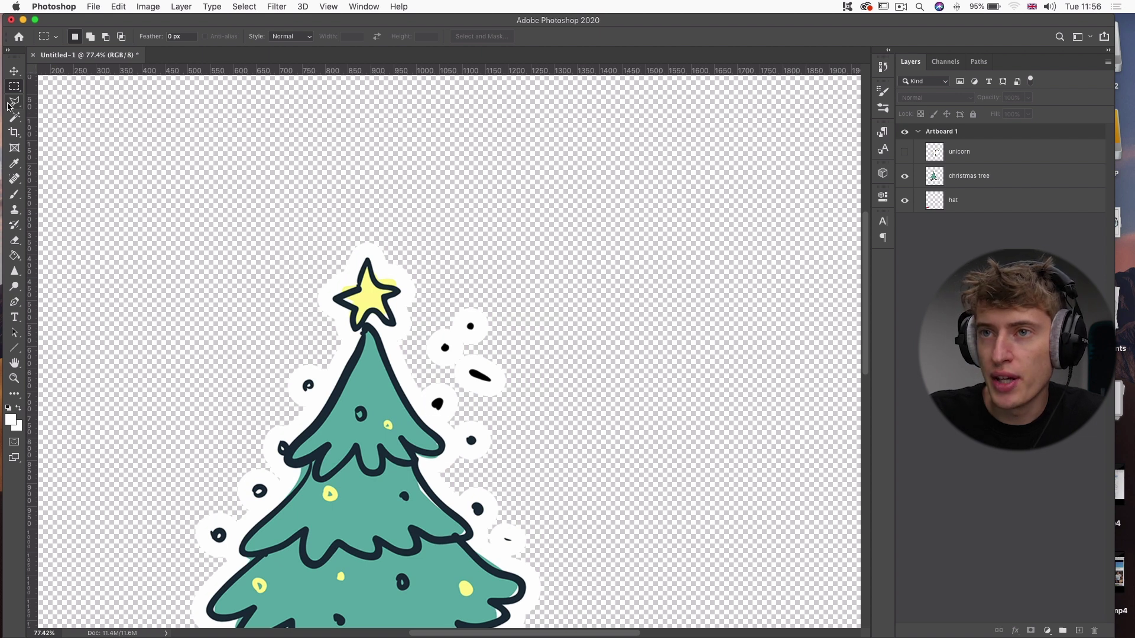
Step: Delete the two black dots and the dash beside the tree's star from the christmas tree layer using a Polygonal Lasso selection
{"action": "left_click", "coordinate": [15, 101]}
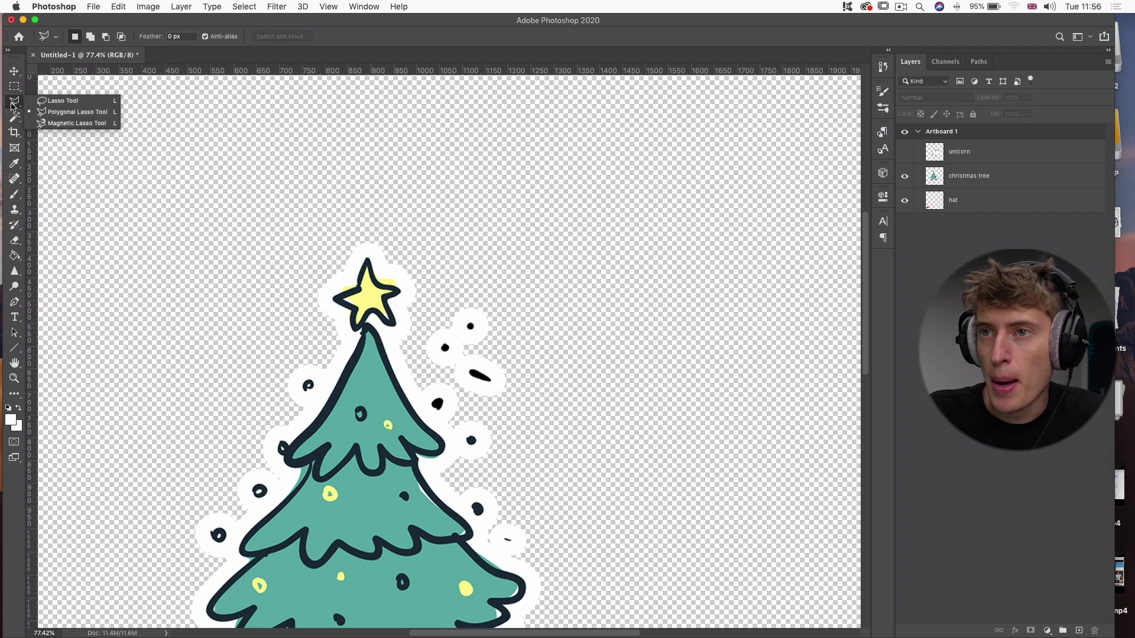
{"action": "left_click", "coordinate": [40, 113]}
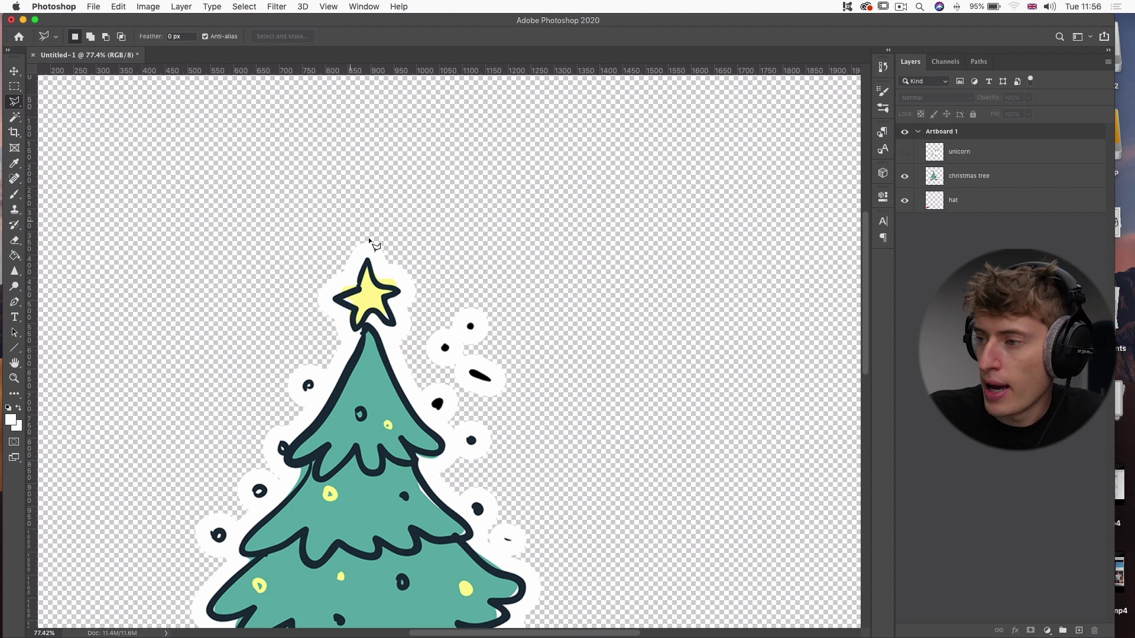
{"action": "left_click", "coordinate": [442, 305]}
{"action": "left_click", "coordinate": [420, 326]}
{"action": "left_click", "coordinate": [421, 362]}
{"action": "left_click", "coordinate": [460, 392]}
{"action": "left_click", "coordinate": [496, 411]}
{"action": "left_click", "coordinate": [524, 408]}
{"action": "left_click", "coordinate": [535, 368]}
{"action": "left_click", "coordinate": [501, 288]}
{"action": "left_click", "coordinate": [485, 274]}
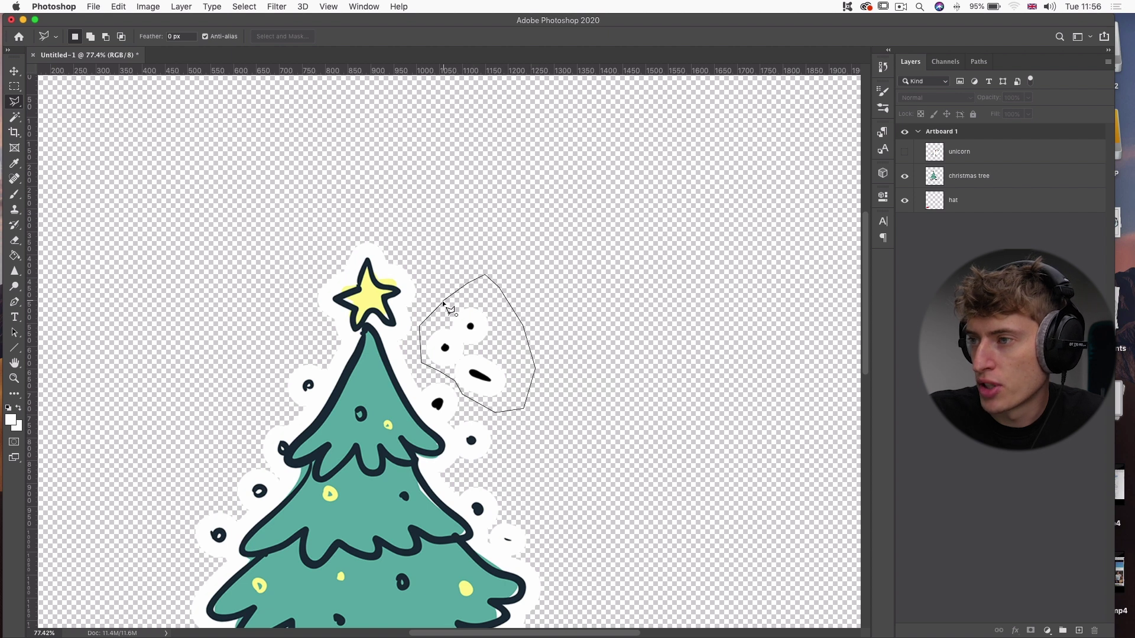
{"action": "left_click", "coordinate": [442, 304]}
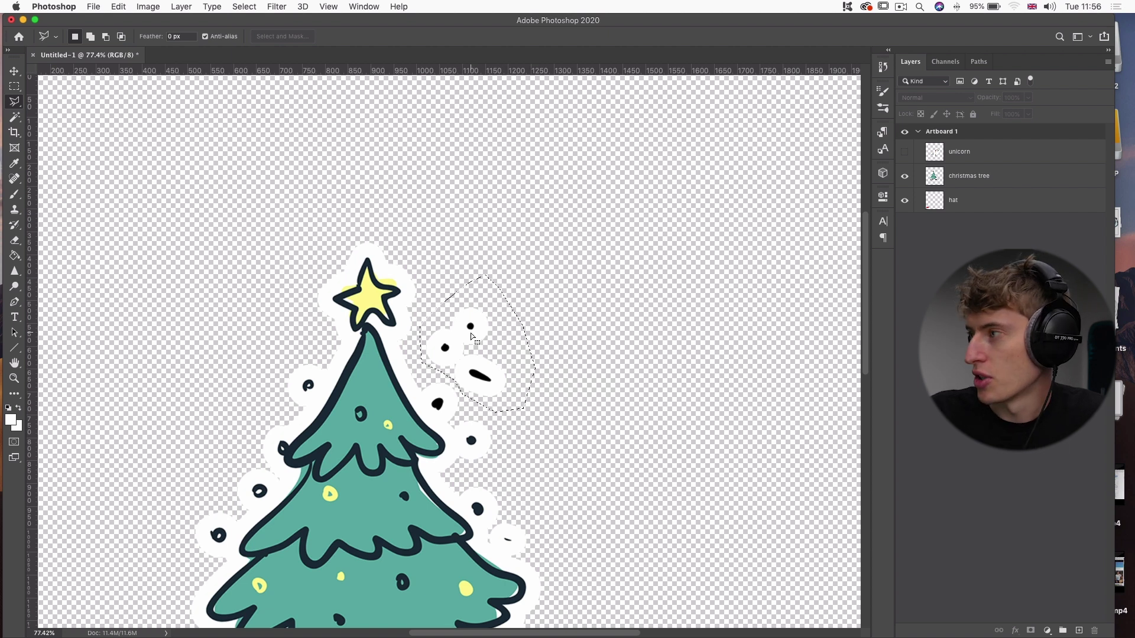
{"action": "left_click", "coordinate": [962, 174]}
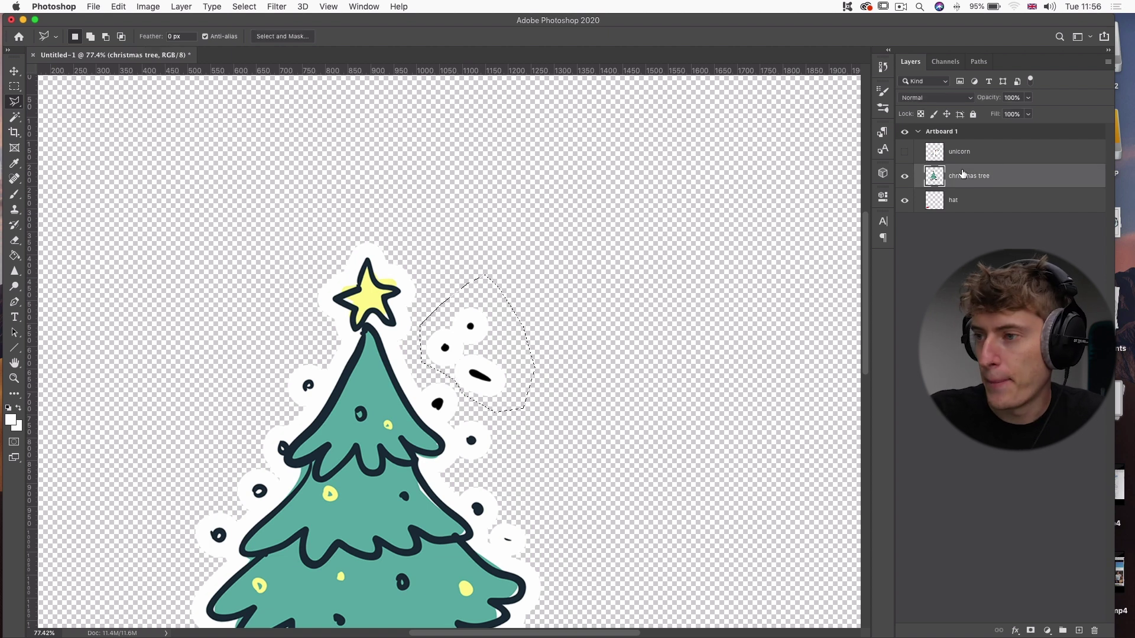
{"action": "key", "text": "Delete"}
{"action": "key", "text": "super+d"}
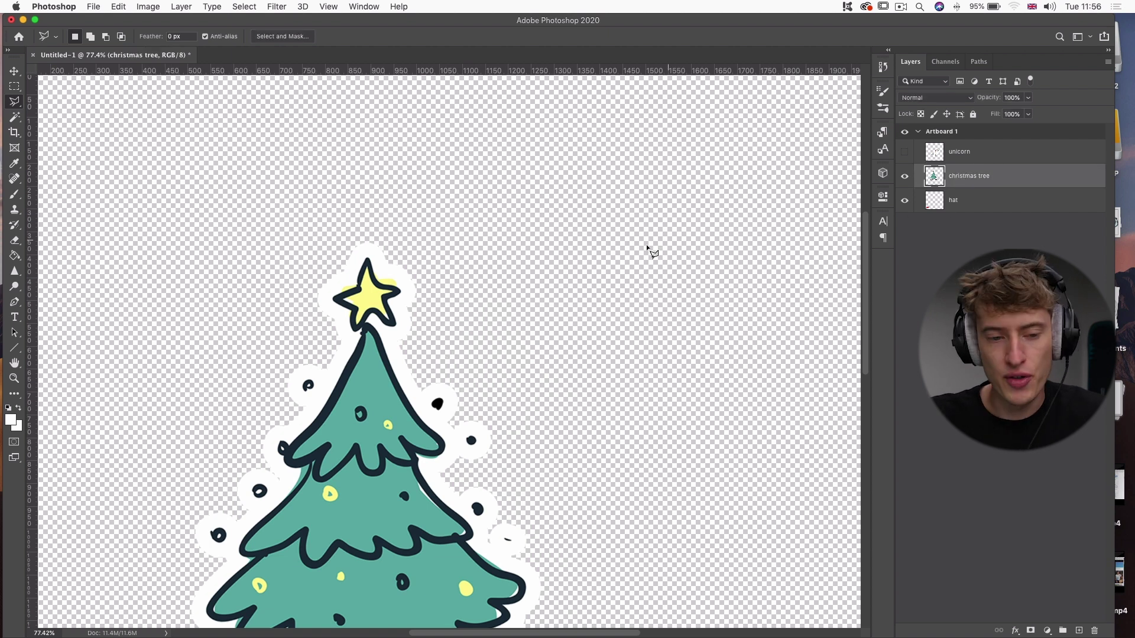
Step: Show the unicorn layer in front of the cleaned-up Christmas tree
{"action": "scroll", "coordinate": [610, 273], "scroll_direction": "down", "scroll_amount": 3}
{"action": "scroll", "coordinate": [469, 380], "scroll_direction": "down", "scroll_amount": 2}
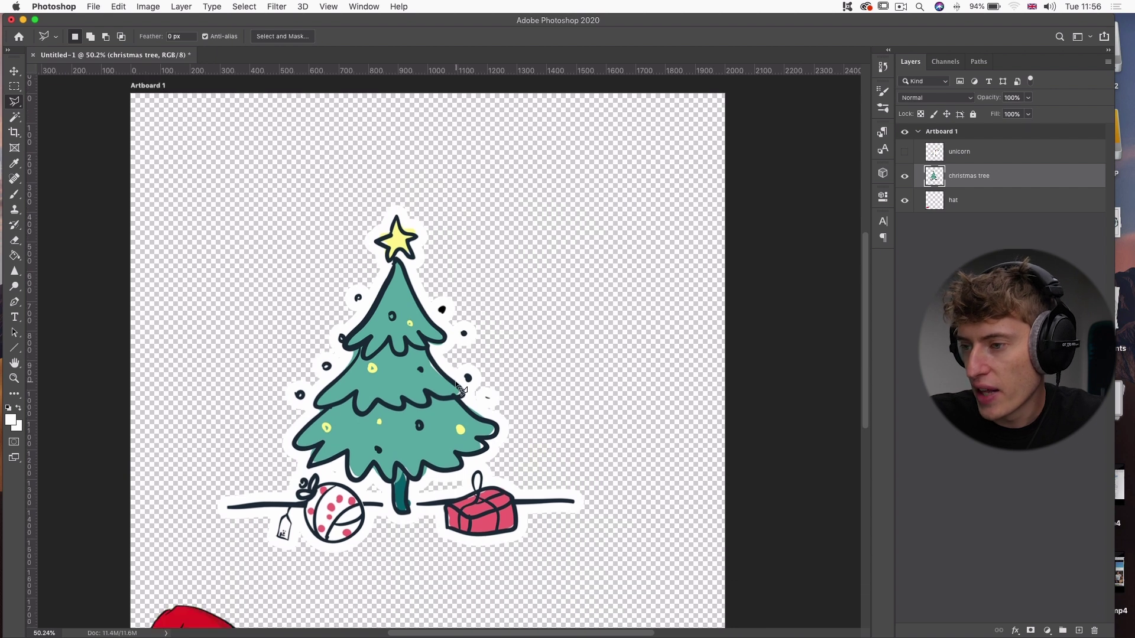
{"action": "mouse_move", "coordinate": [454, 332]}
{"action": "left_mouse_down"}
{"action": "mouse_move", "coordinate": [487, 490]}
{"action": "mouse_move", "coordinate": [451, 470]}
{"action": "left_mouse_up"}
{"action": "left_click", "coordinate": [656, 220]}
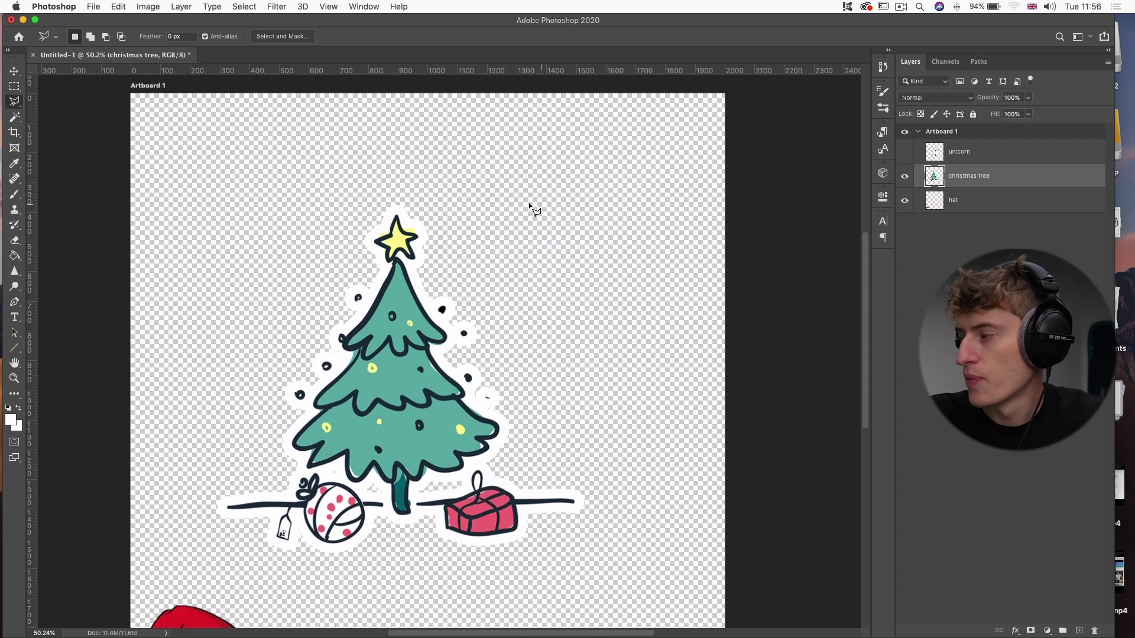
{"action": "left_click", "coordinate": [904, 152]}
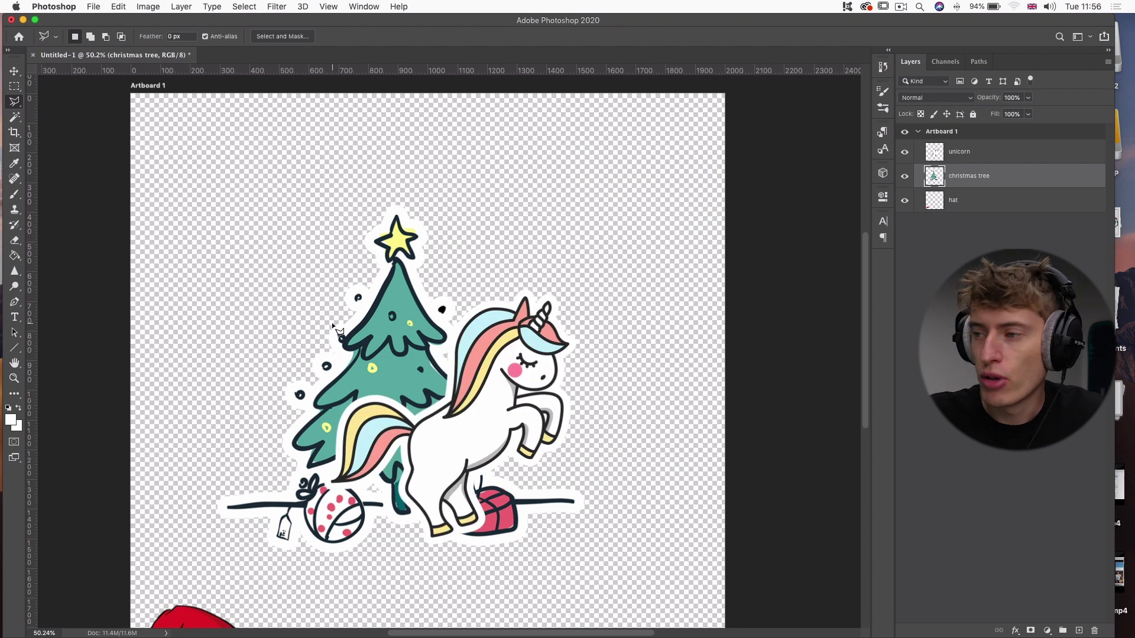
{"action": "scroll", "coordinate": [334, 334], "scroll_direction": "down", "scroll_amount": 3}
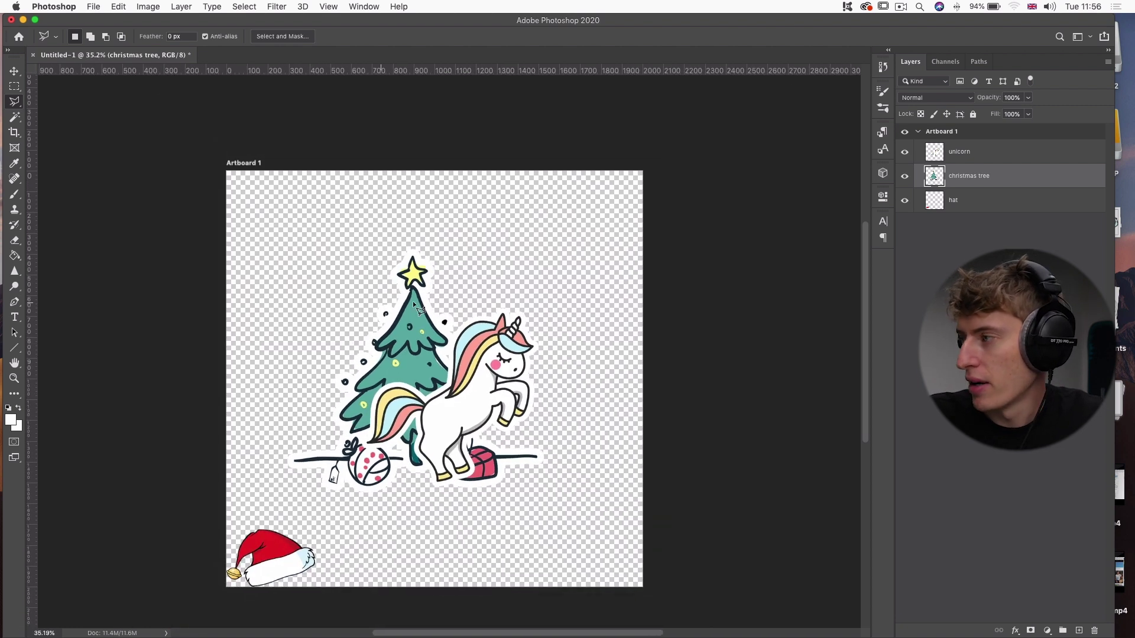
Step: Move the Santa hat onto the unicorn's head and bring the hat layer above the unicorn layer
{"action": "left_click", "coordinate": [1010, 207]}
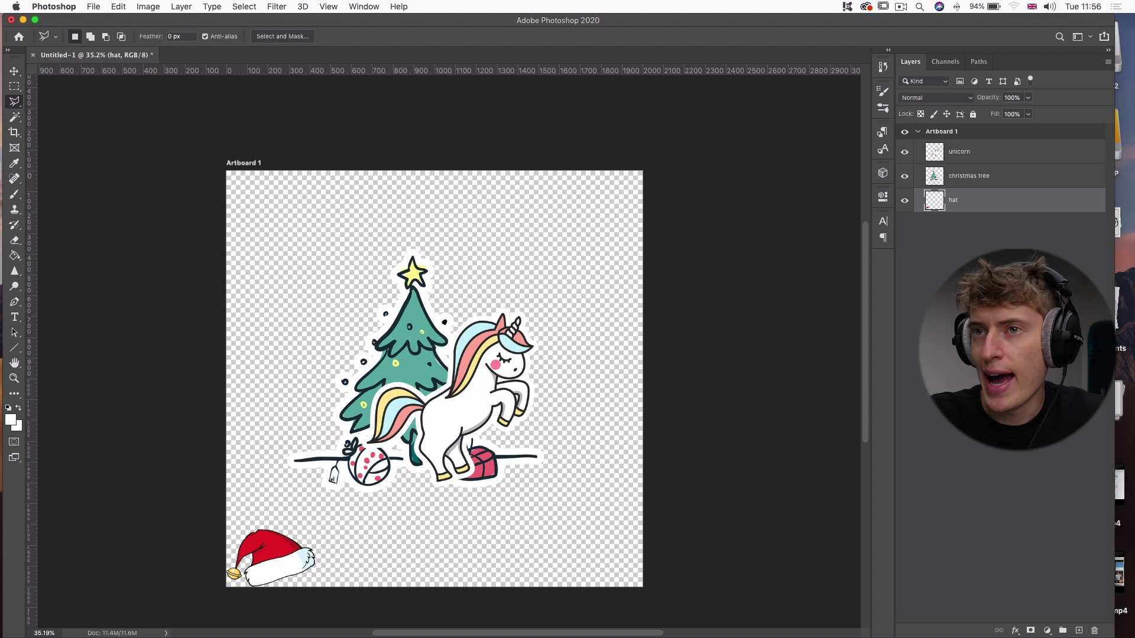
{"action": "left_click", "coordinate": [14, 70]}
{"action": "left_click_drag", "start_coordinate": [271, 554], "coordinate": [488, 283]}
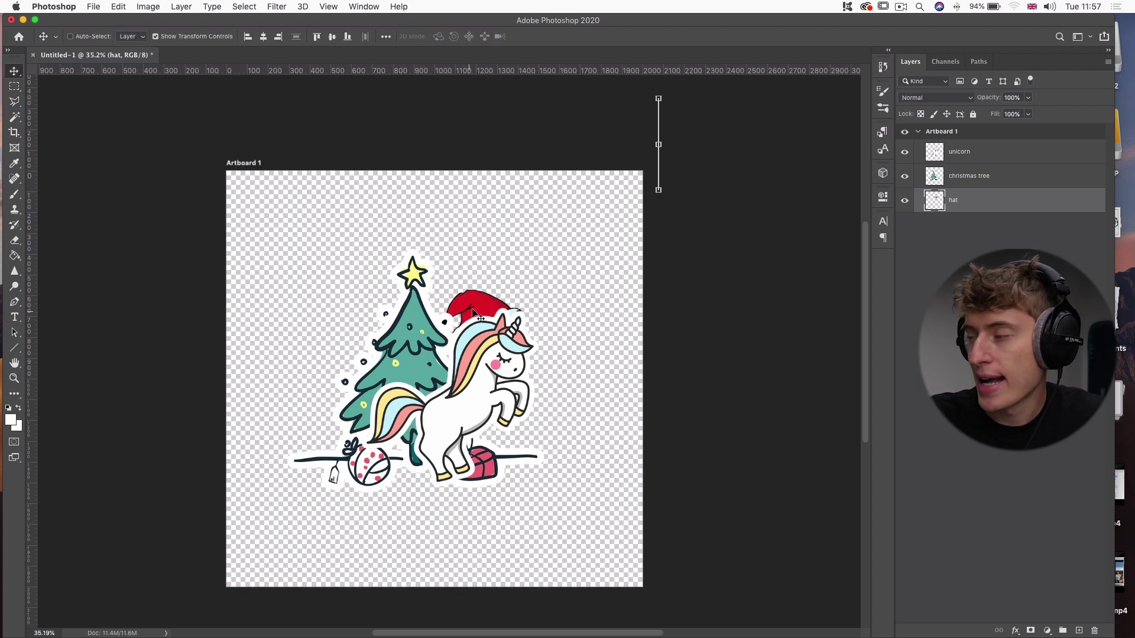
{"action": "left_click_drag", "start_coordinate": [972, 204], "coordinate": [965, 150]}
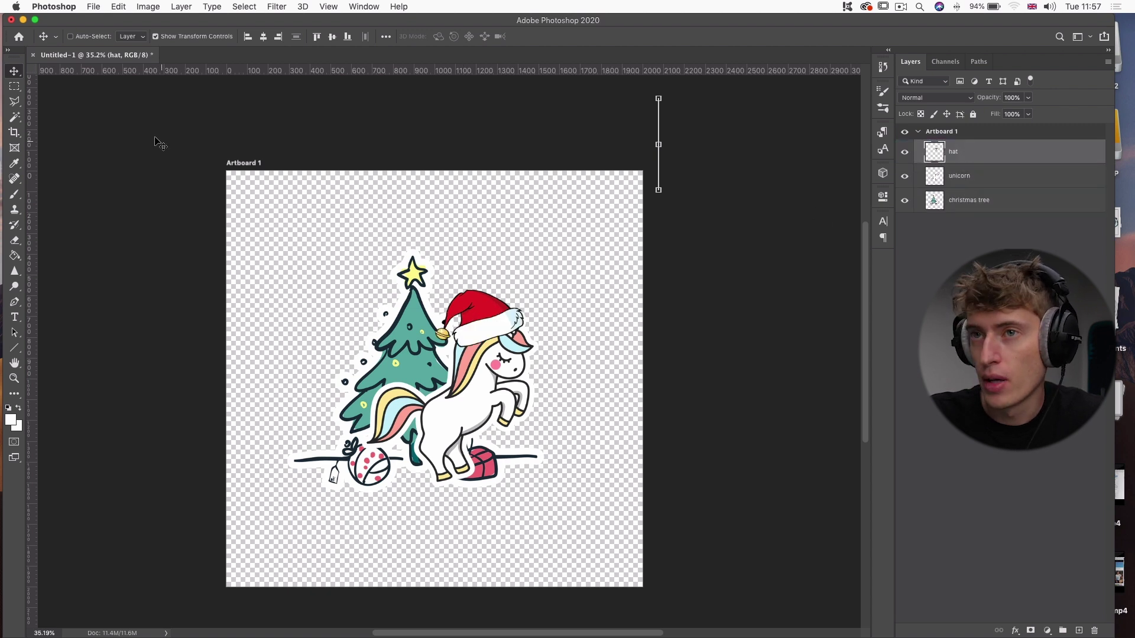
{"action": "left_click_drag", "start_coordinate": [477, 341], "coordinate": [465, 338]}
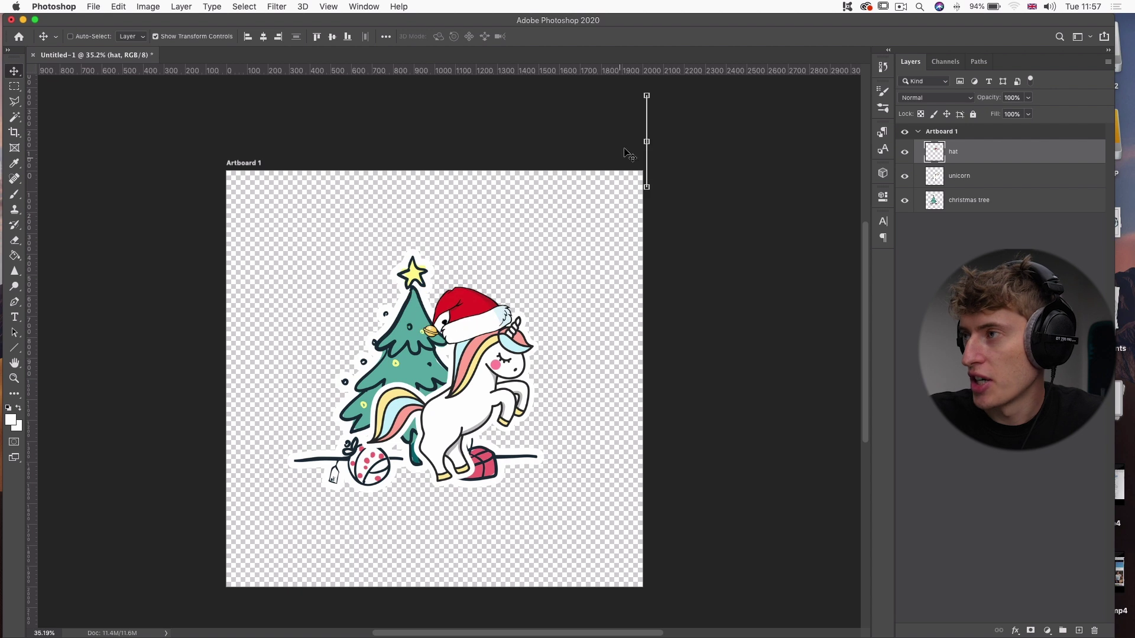
Step: Place the Santa hat on the unicorn's head, rotated to -12.12° and scaled to 18.23%
{"action": "key", "text": "super+t"}
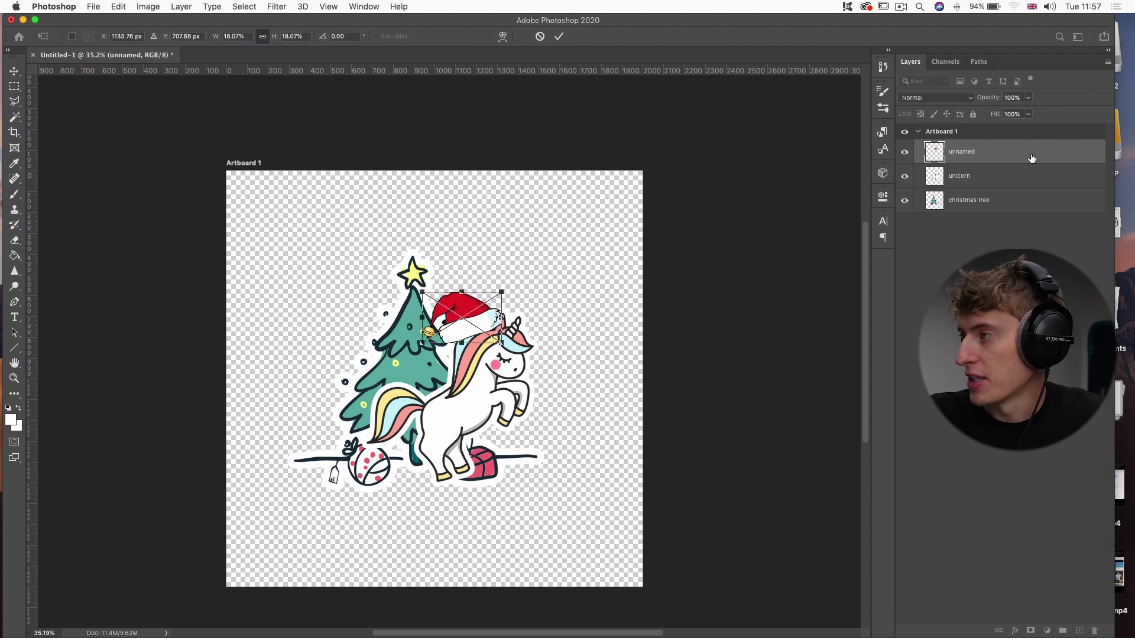
{"action": "left_click", "coordinate": [558, 37]}
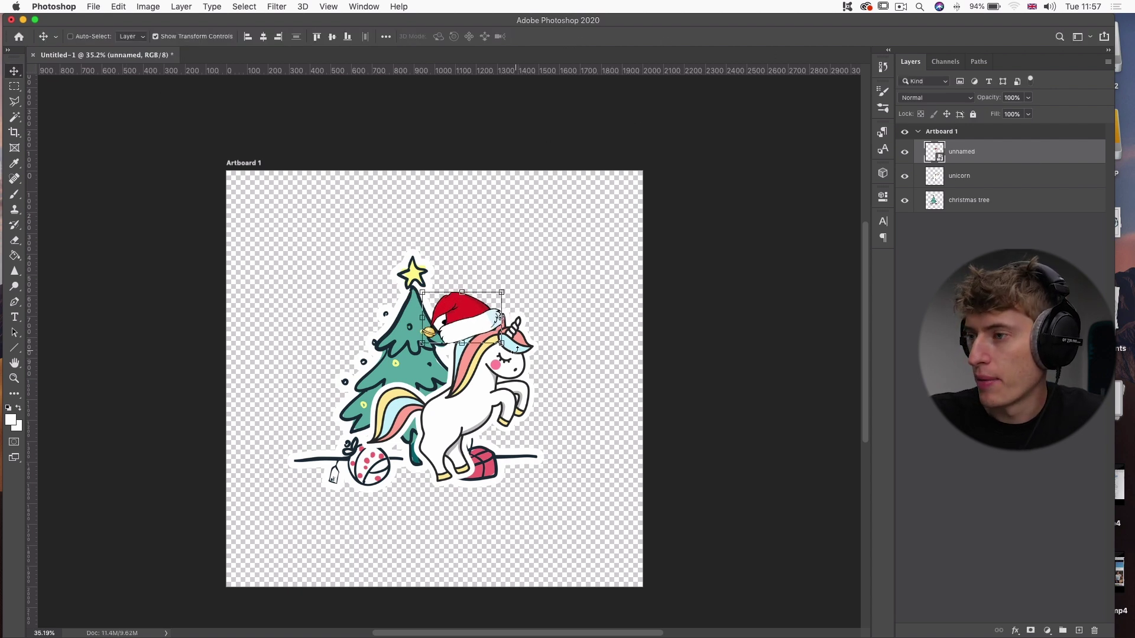
{"action": "mouse_move", "coordinate": [503, 284]}
{"action": "left_mouse_down"}
{"action": "mouse_move", "coordinate": [482, 296]}
{"action": "mouse_move", "coordinate": [492, 289]}
{"action": "left_mouse_up"}
{"action": "left_click_drag", "start_coordinate": [459, 325], "coordinate": [463, 341]}
{"action": "left_click_drag", "start_coordinate": [492, 305], "coordinate": [501, 292]}
{"action": "left_click_drag", "start_coordinate": [471, 334], "coordinate": [473, 327]}
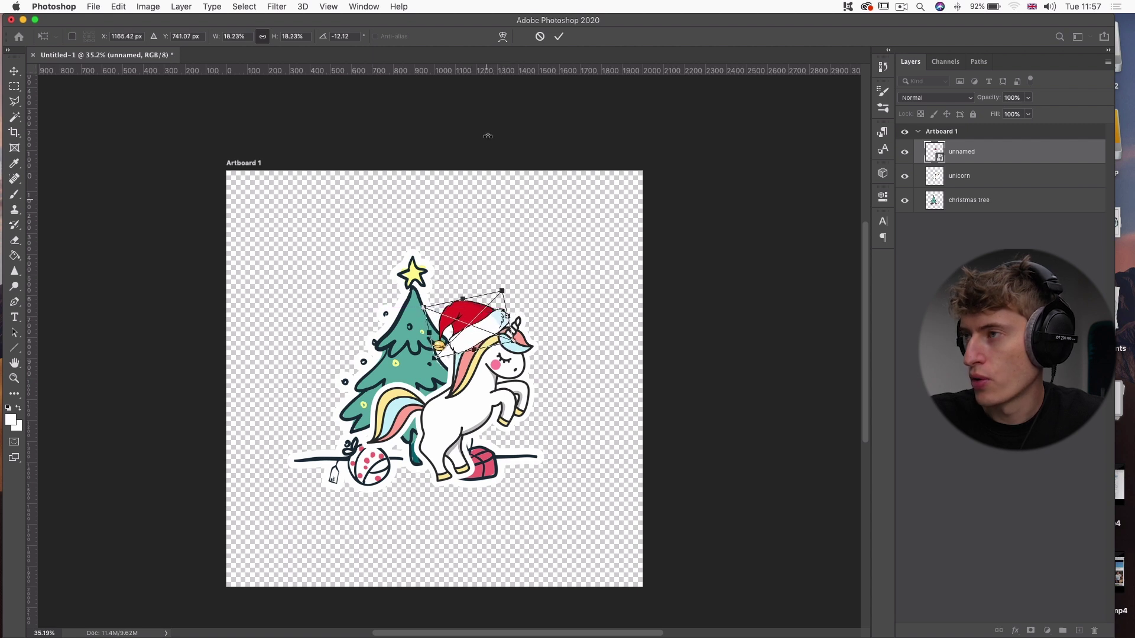
{"action": "left_click", "coordinate": [558, 37]}
Step: Nudge the Santa hat into closer alignment with the unicorn's head and stretch its width to 19.16%
{"action": "scroll", "coordinate": [450, 354], "scroll_direction": "up", "scroll_amount": 3}
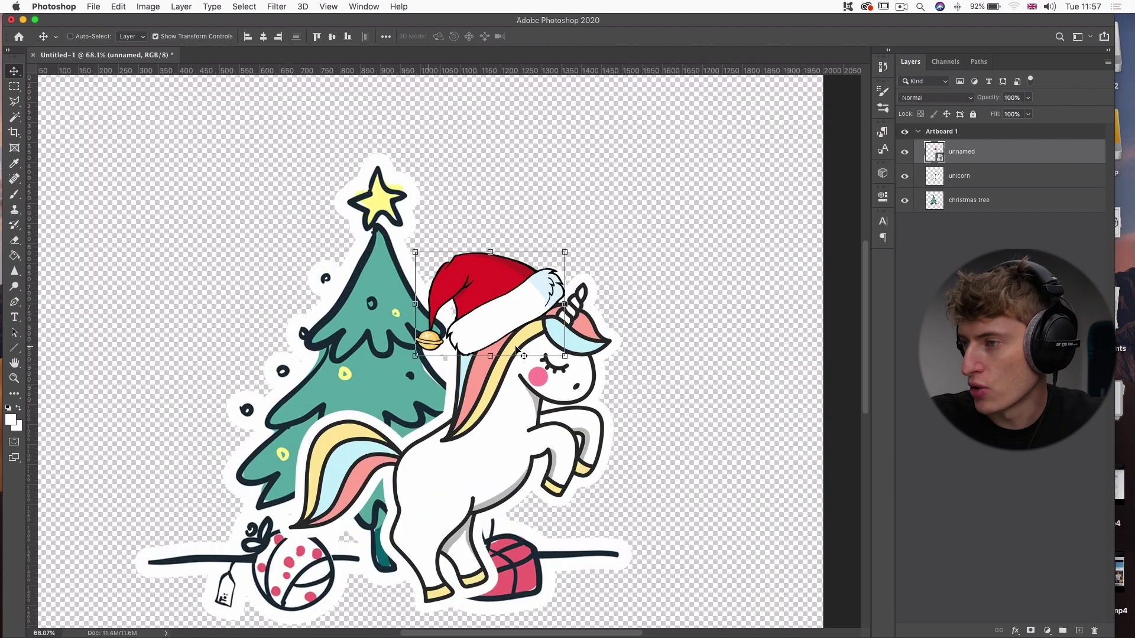
{"action": "scroll", "coordinate": [524, 355], "scroll_direction": "up", "scroll_amount": 3}
{"action": "mouse_move", "coordinate": [497, 317]}
{"action": "left_mouse_down"}
{"action": "mouse_move", "coordinate": [452, 258]}
{"action": "mouse_move", "coordinate": [484, 279]}
{"action": "mouse_move", "coordinate": [488, 330]}
{"action": "left_mouse_up"}
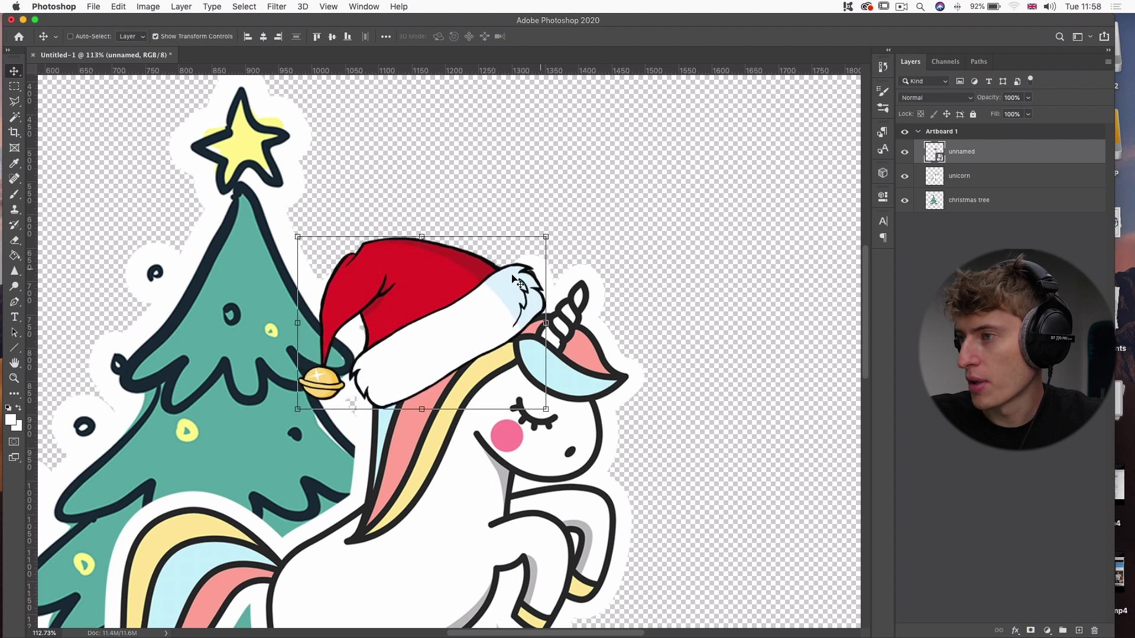
{"action": "mouse_move", "coordinate": [524, 288]}
{"action": "left_mouse_down"}
{"action": "mouse_move", "coordinate": [513, 285]}
{"action": "mouse_move", "coordinate": [525, 287]}
{"action": "left_mouse_up"}
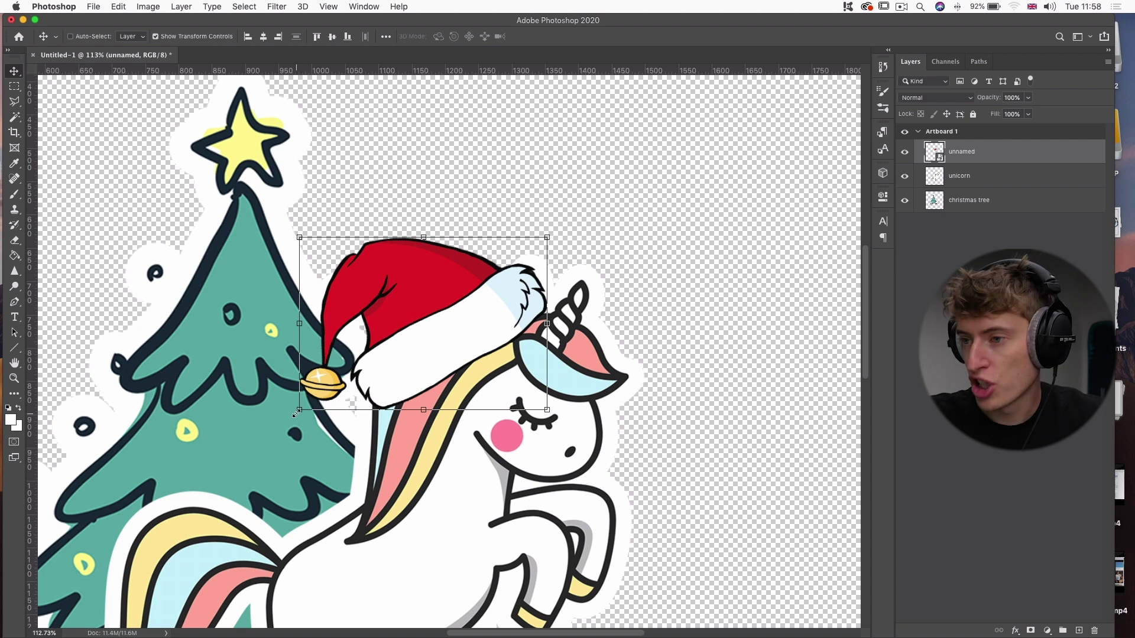
{"action": "left_click_drag", "start_coordinate": [295, 324], "coordinate": [279, 345]}
{"action": "left_click", "coordinate": [558, 36]}
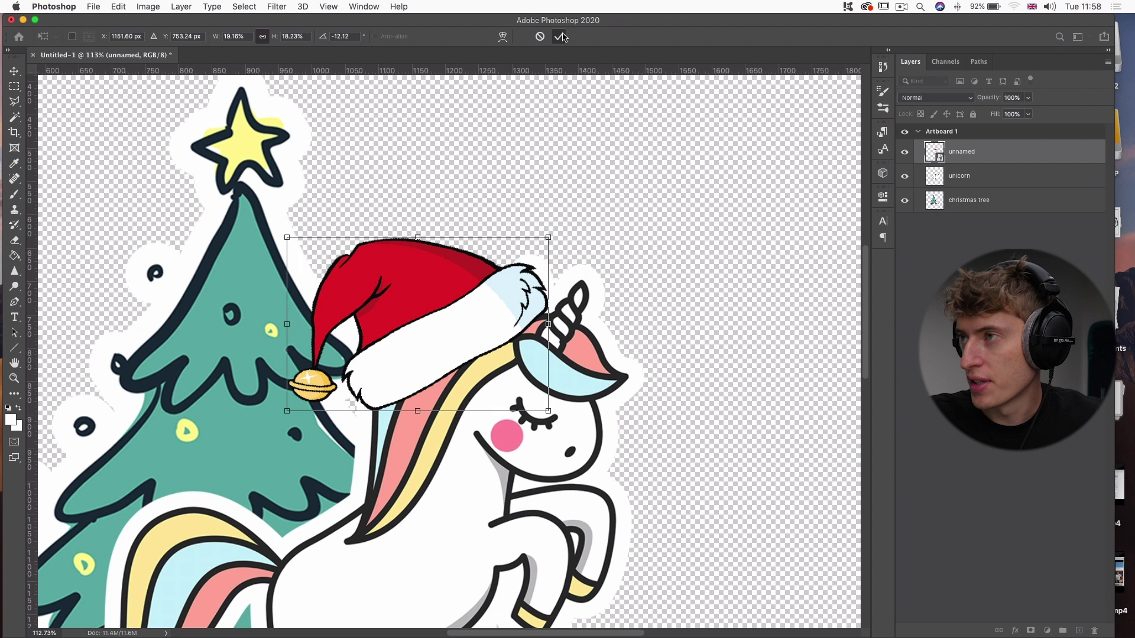
{"action": "key", "text": "ctrl+t"}
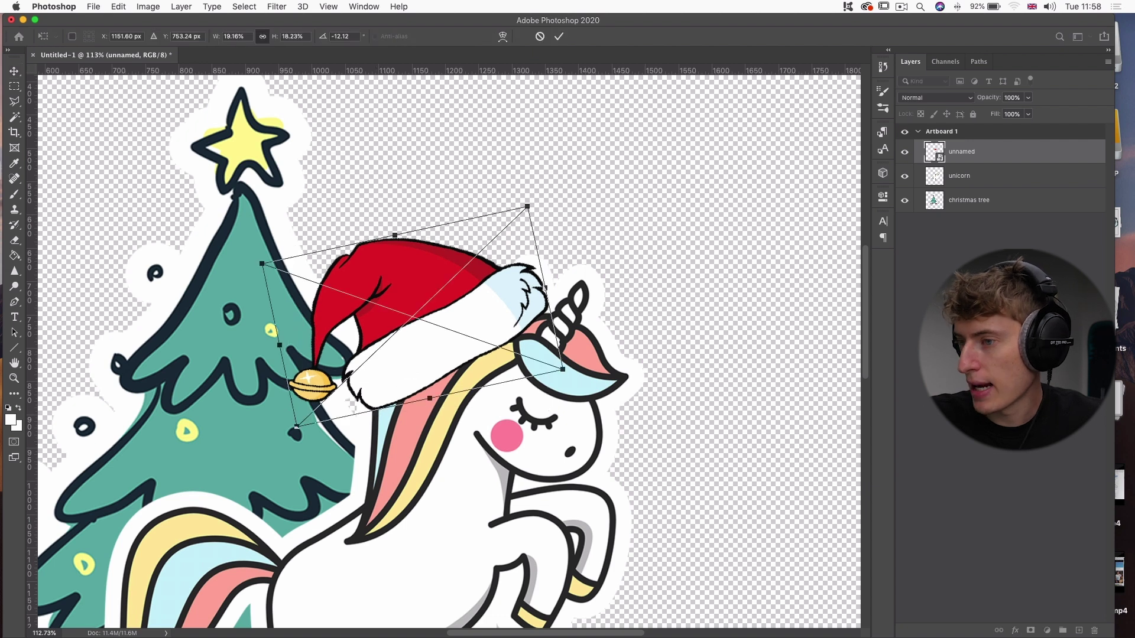
{"action": "key", "text": "Escape"}
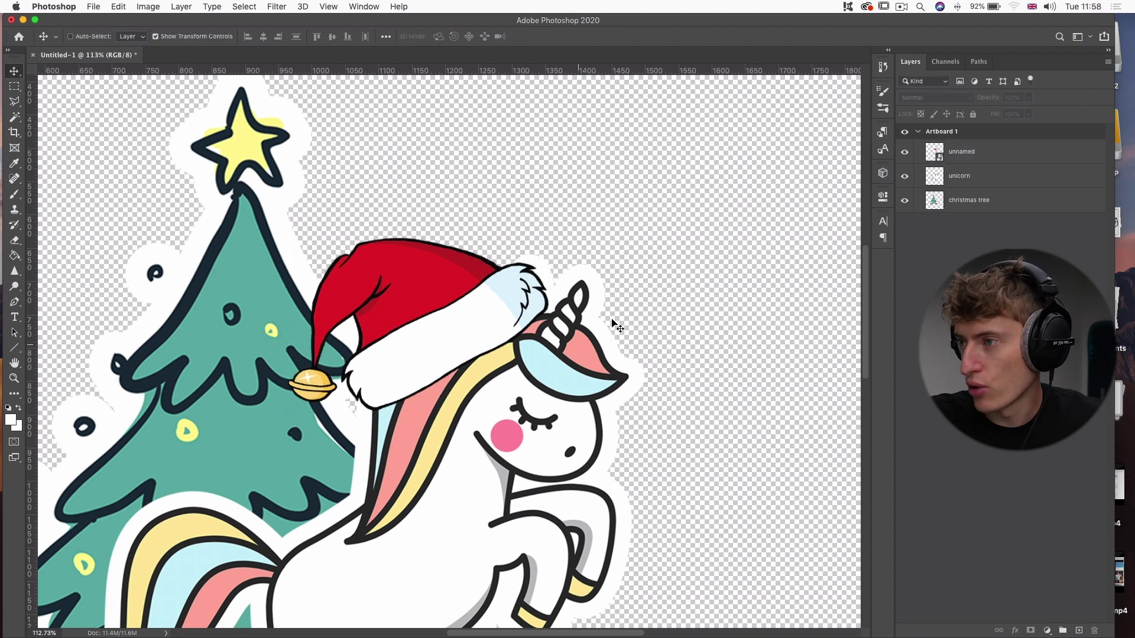
Step: Hide the Santa hat layer and set up the Brush tool at 38 px
{"action": "left_click", "coordinate": [904, 151]}
{"action": "left_click", "coordinate": [904, 151]}
{"action": "left_click", "coordinate": [905, 151]}
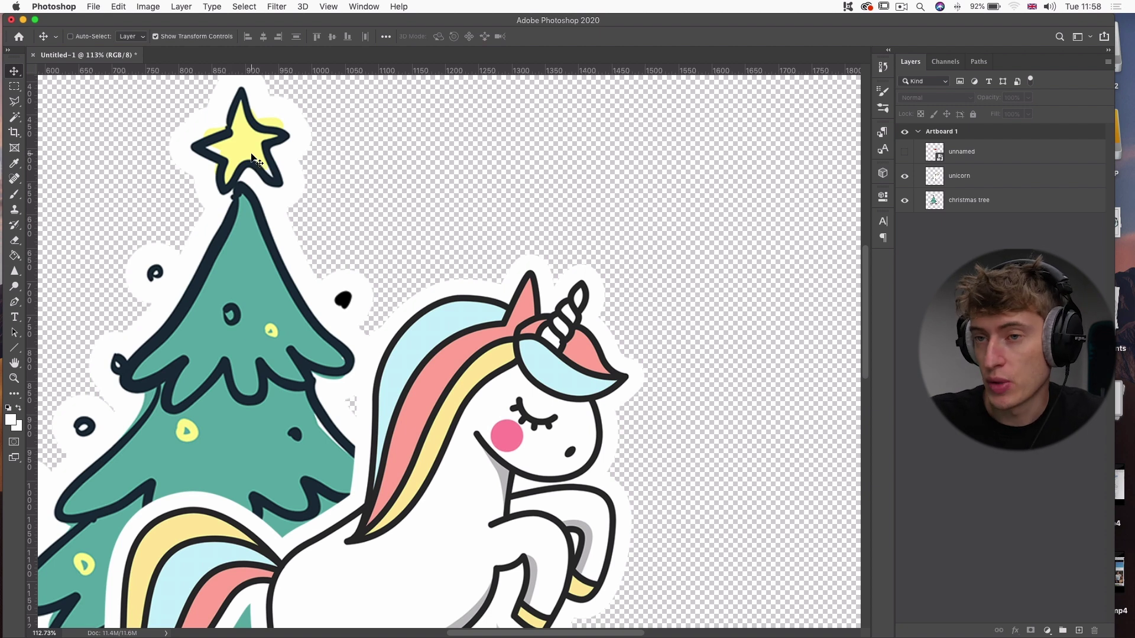
{"action": "left_click", "coordinate": [15, 195]}
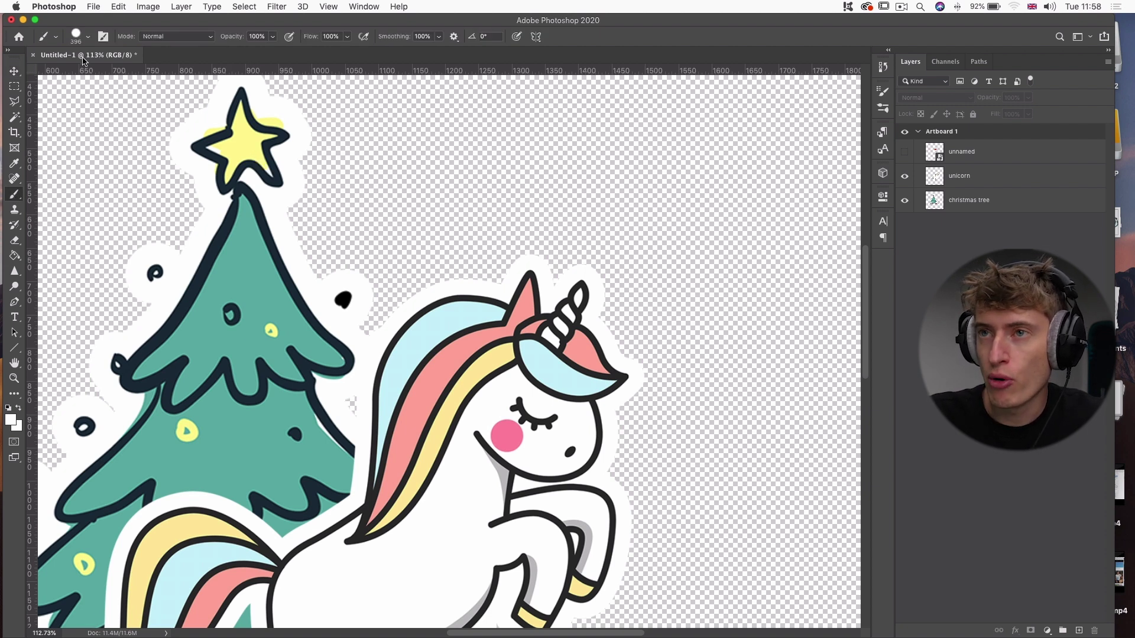
{"action": "left_click", "coordinate": [87, 38]}
{"action": "left_click", "coordinate": [84, 75]}
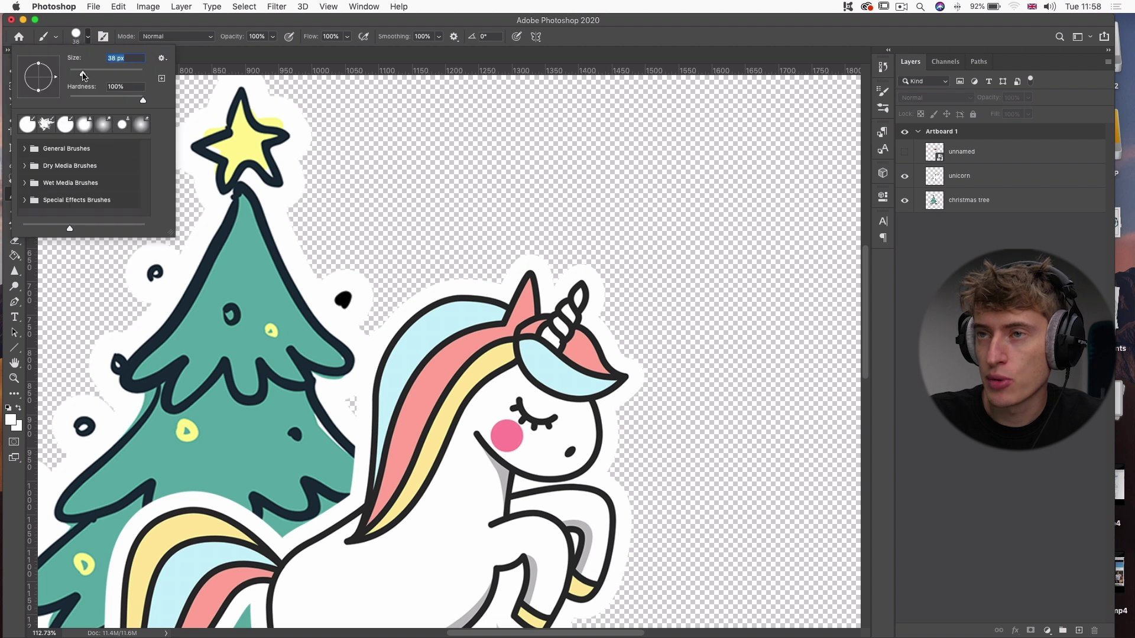
{"action": "key", "text": "Return"}
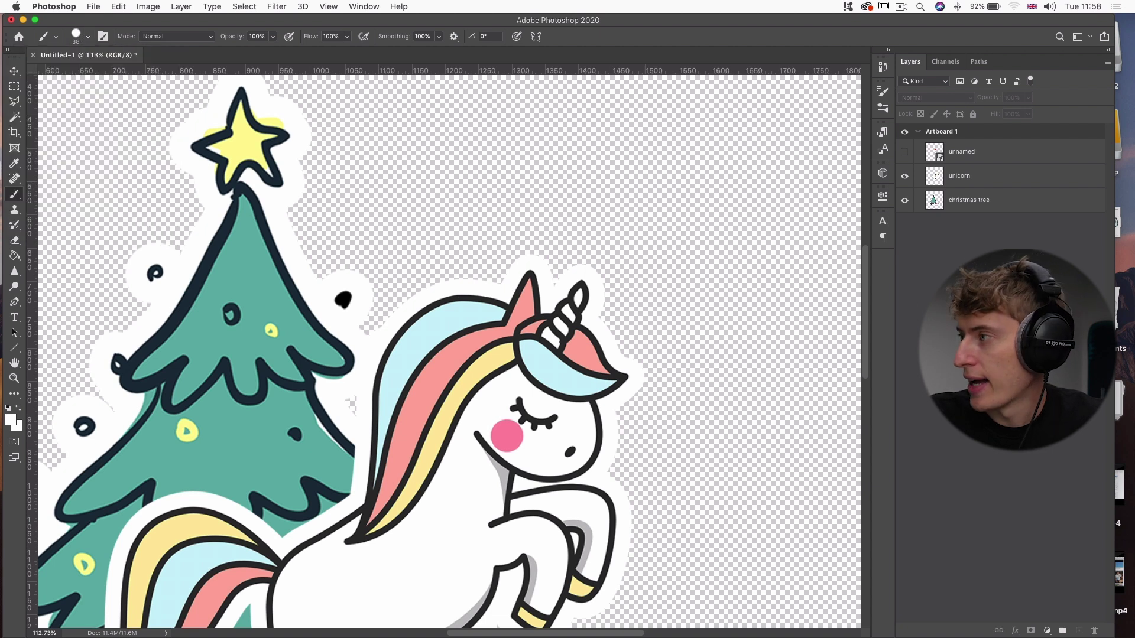
Step: Paint over the tip of the unicorn's ear on the unicorn layer with a 22 px white (ffffff) brush
{"action": "left_click", "coordinate": [992, 179]}
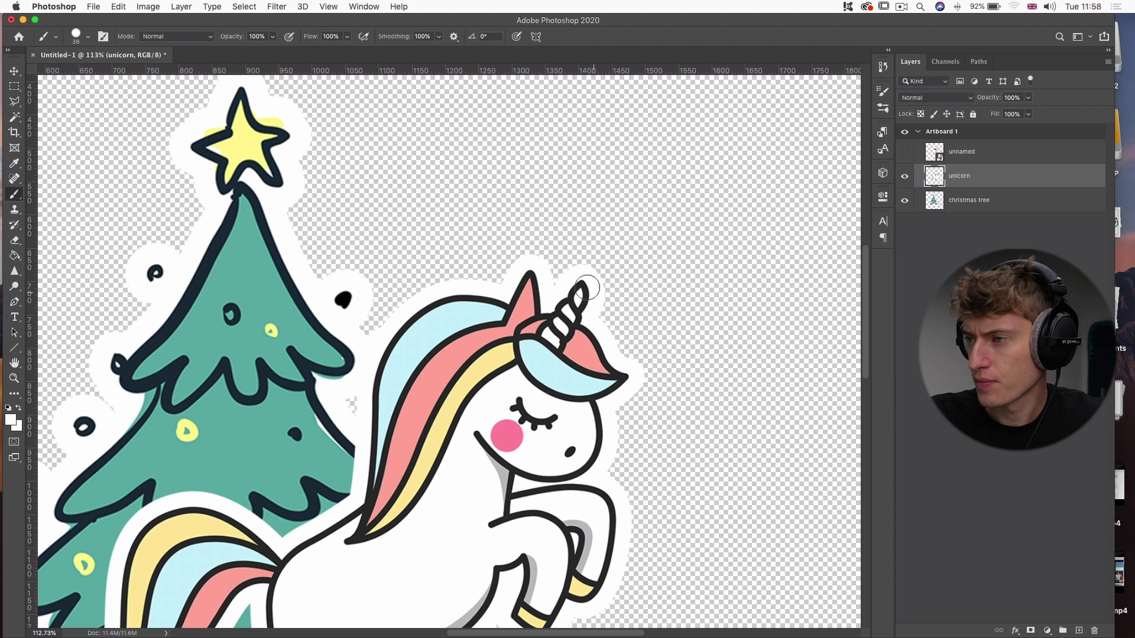
{"action": "left_click", "coordinate": [76, 37]}
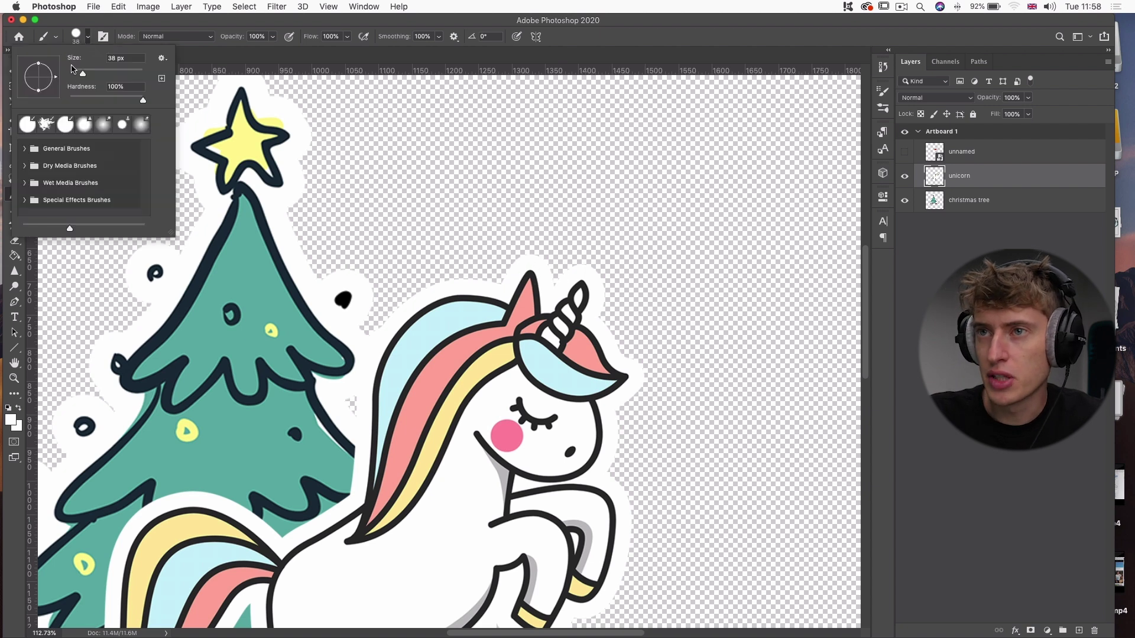
{"action": "left_click_drag", "start_coordinate": [79, 72], "coordinate": [75, 72]}
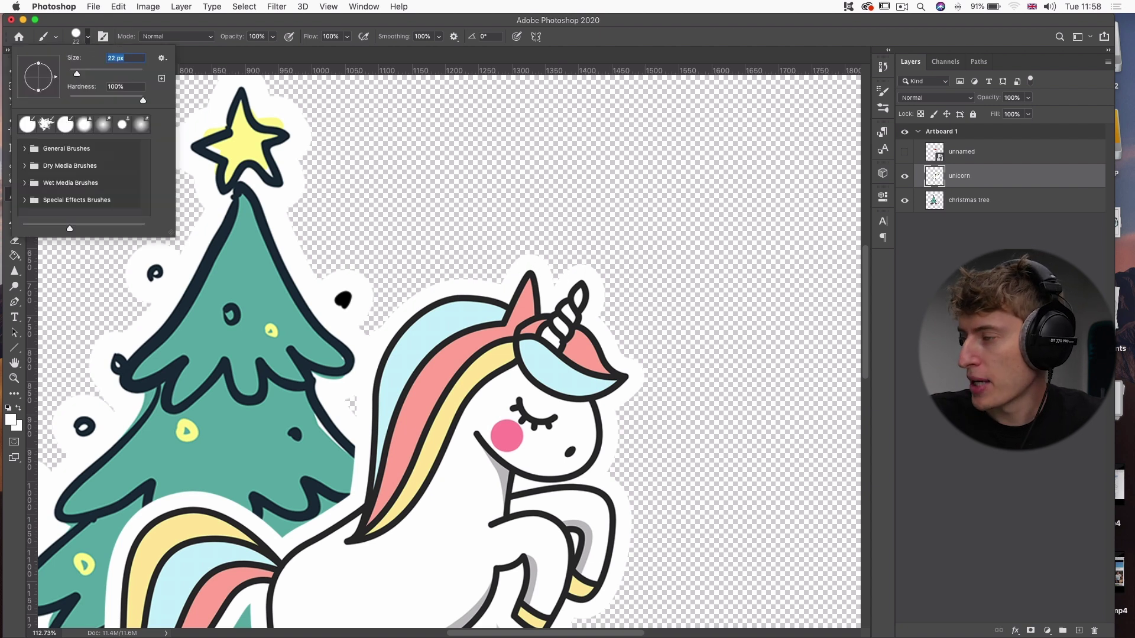
{"action": "left_click", "coordinate": [638, 275]}
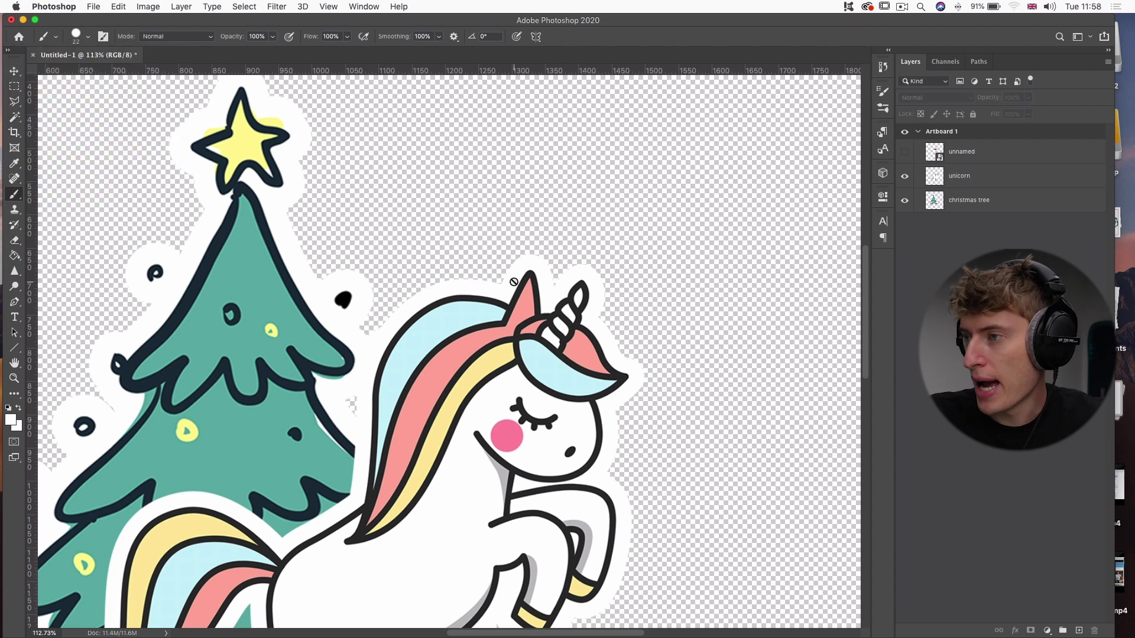
{"action": "left_click", "coordinate": [1002, 173]}
{"action": "left_click", "coordinate": [10, 420]}
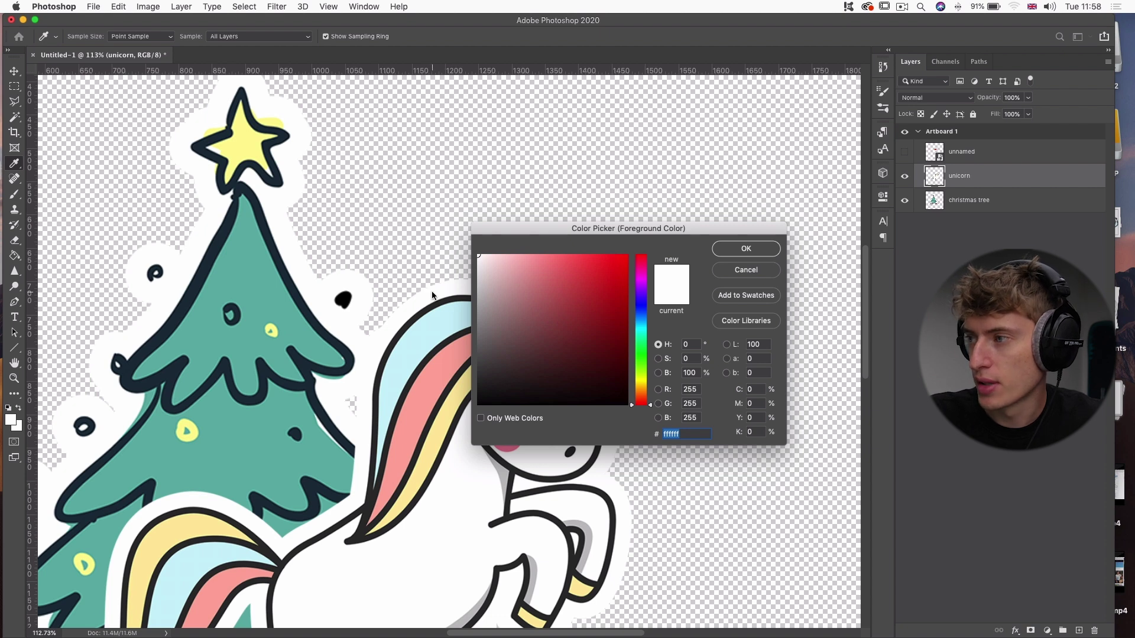
{"action": "left_click", "coordinate": [746, 249]}
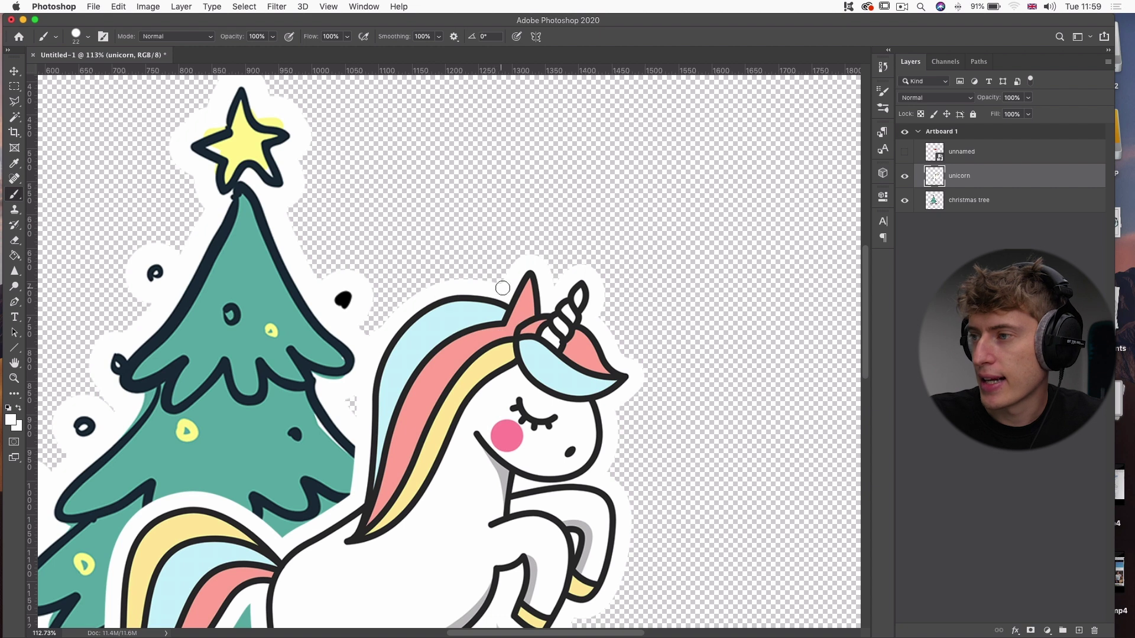
{"action": "mouse_move", "coordinate": [530, 275]}
{"action": "left_mouse_down"}
{"action": "mouse_move", "coordinate": [535, 296]}
{"action": "mouse_move", "coordinate": [520, 281]}
{"action": "mouse_move", "coordinate": [538, 296]}
{"action": "mouse_move", "coordinate": [519, 287]}
{"action": "left_mouse_up"}
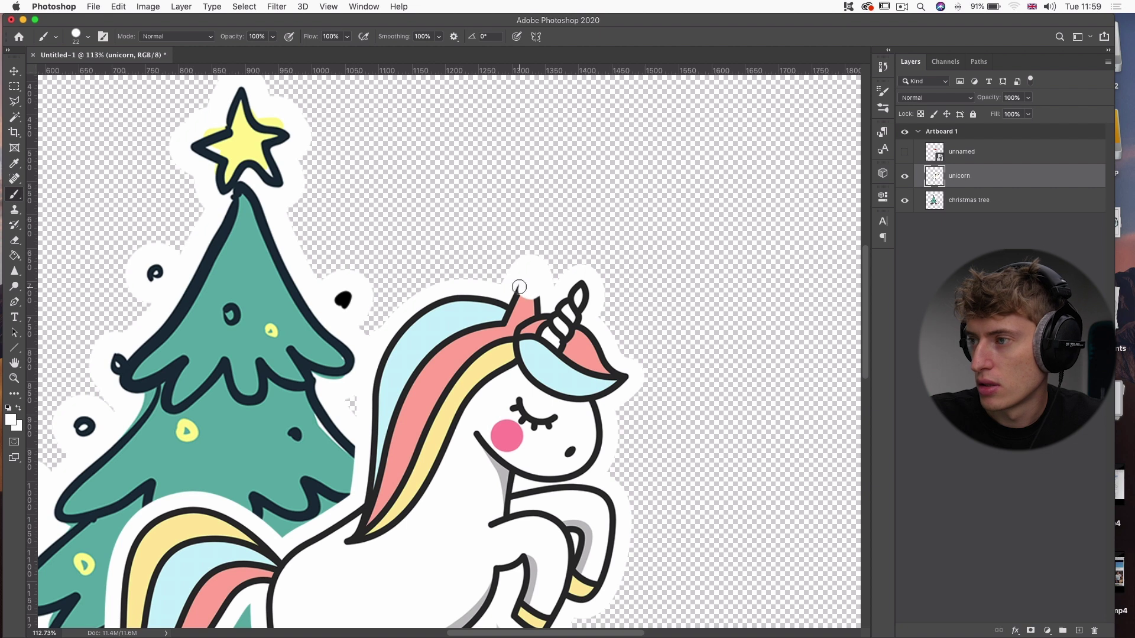
Step: Show the Santa hat layer again and rasterize it
{"action": "left_click", "coordinate": [903, 153]}
{"action": "right_click", "coordinate": [985, 152]}
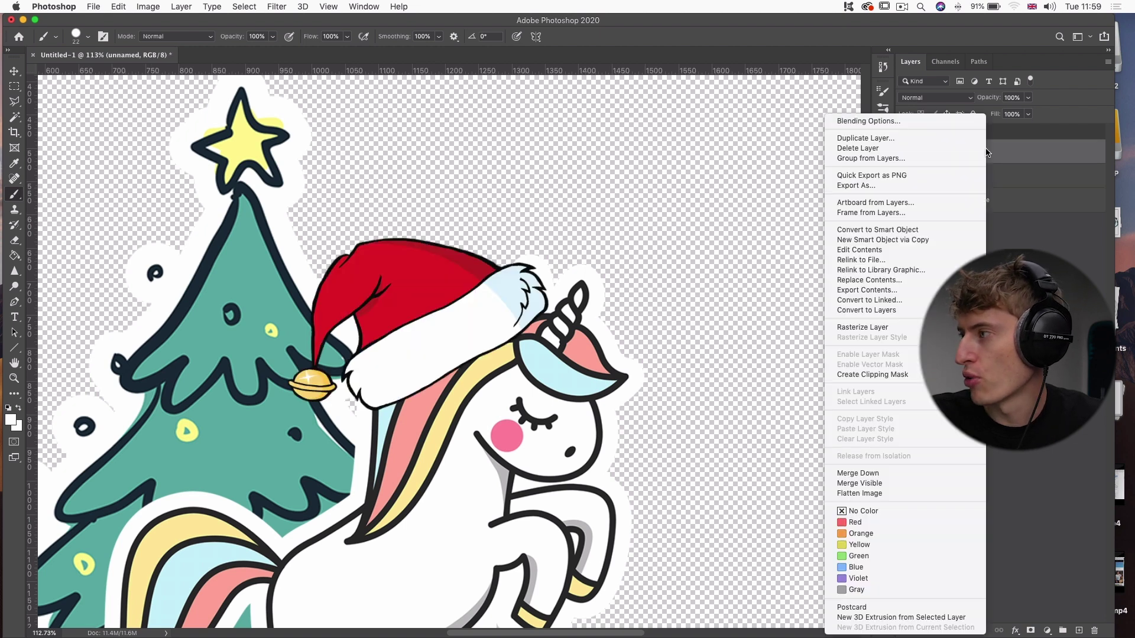
{"action": "left_click", "coordinate": [899, 328]}
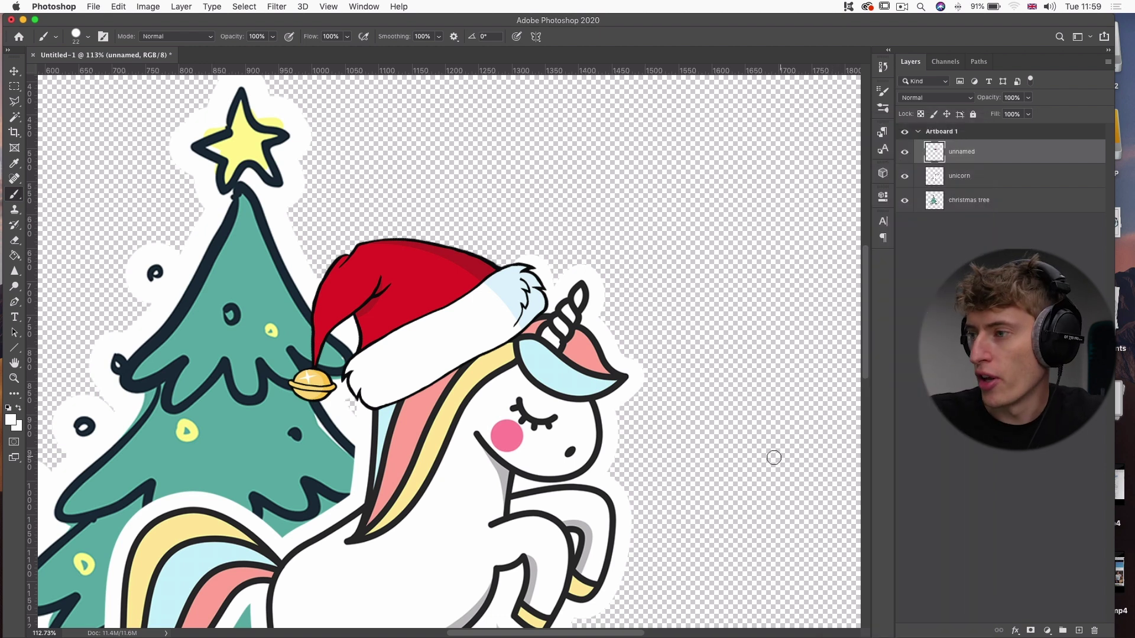
Step: Sample the gift box's pink, ef6a7a, as the foreground colour
{"action": "scroll", "coordinate": [569, 340], "scroll_direction": "down", "scroll_amount": 5}
{"action": "scroll", "coordinate": [569, 340], "scroll_direction": "up", "scroll_amount": 4}
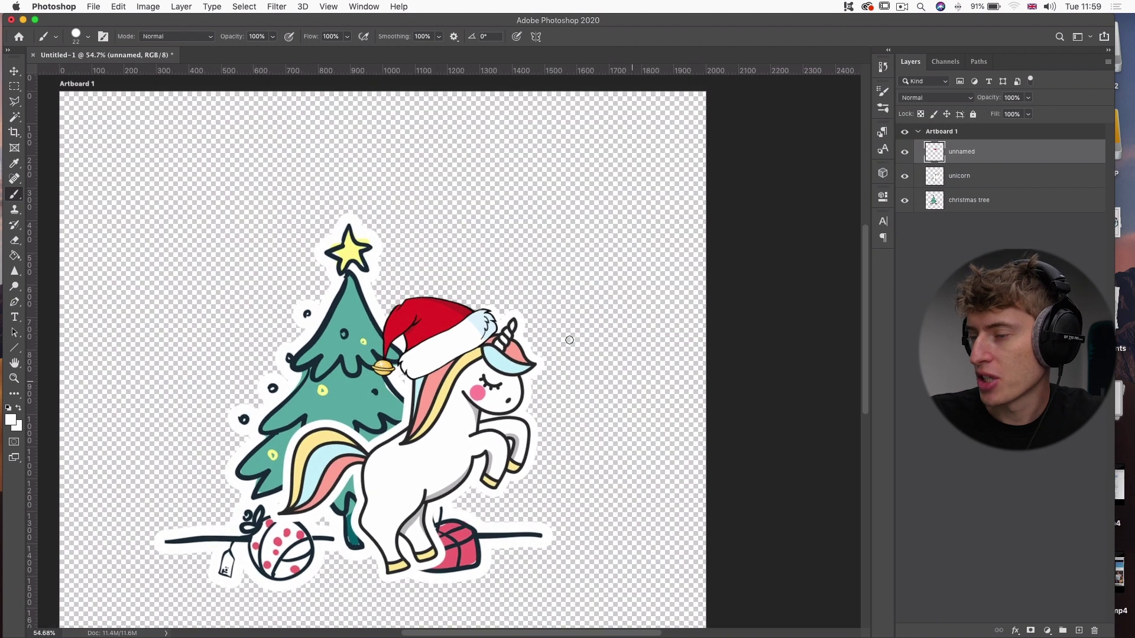
{"action": "scroll", "coordinate": [569, 339], "scroll_direction": "down", "scroll_amount": 3}
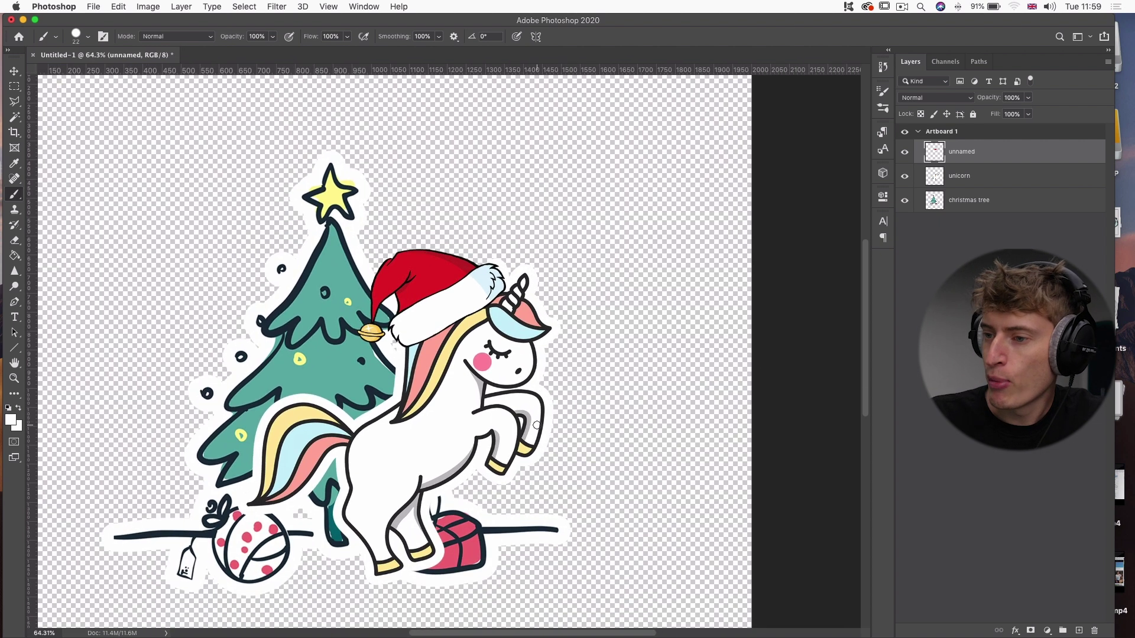
{"action": "scroll", "coordinate": [537, 424], "scroll_direction": "up", "scroll_amount": 2}
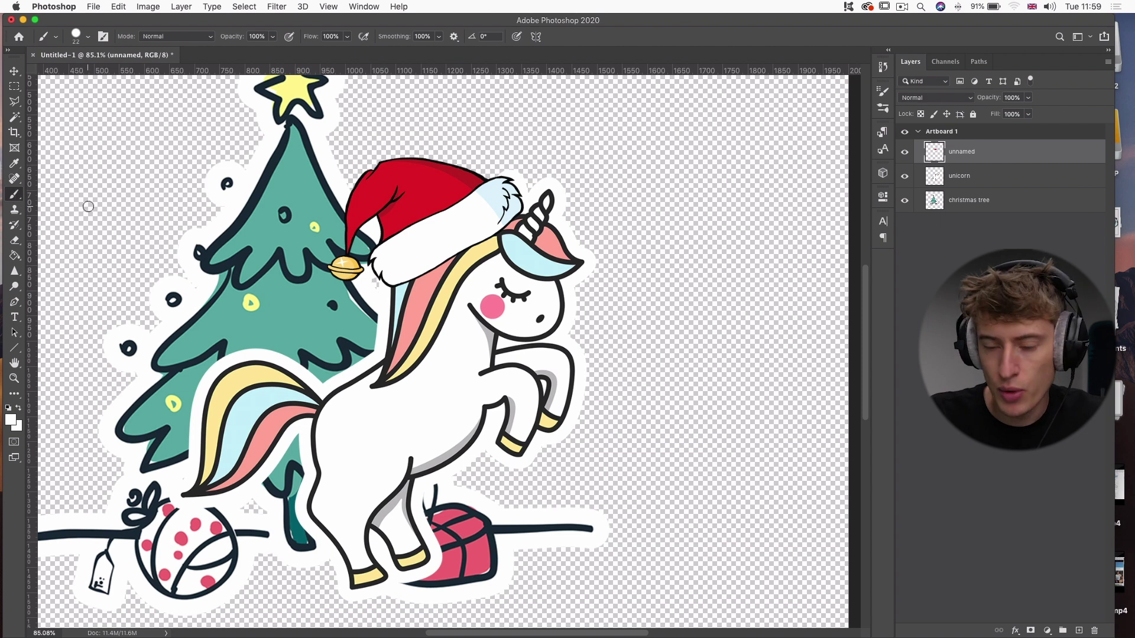
{"action": "left_click", "coordinate": [456, 553], "text": "alt"}
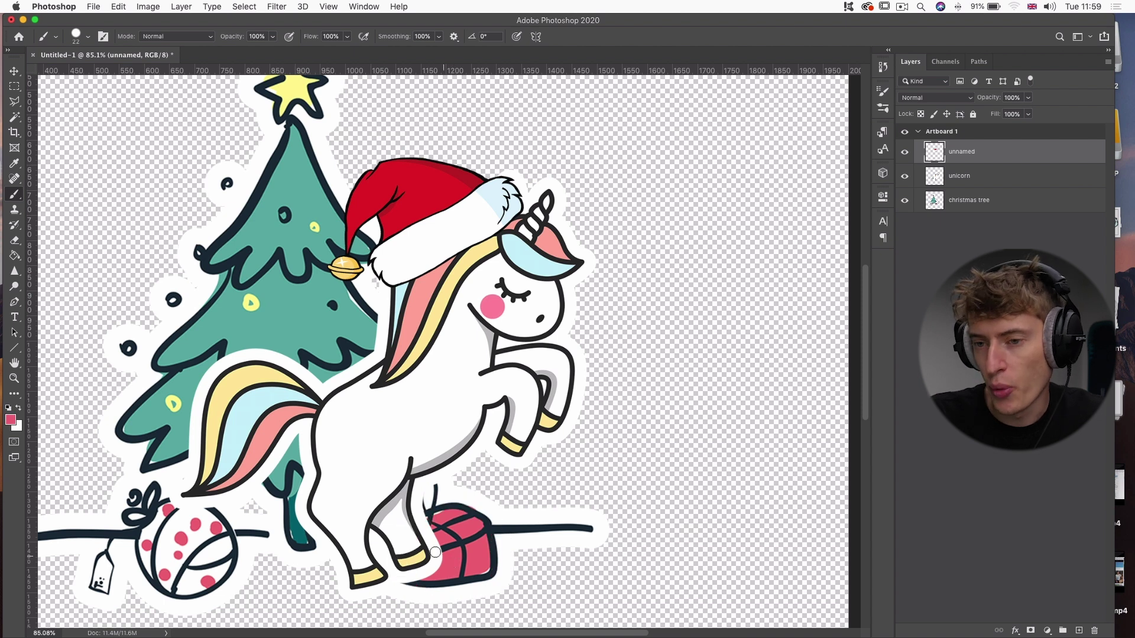
{"action": "left_click", "coordinate": [10, 420]}
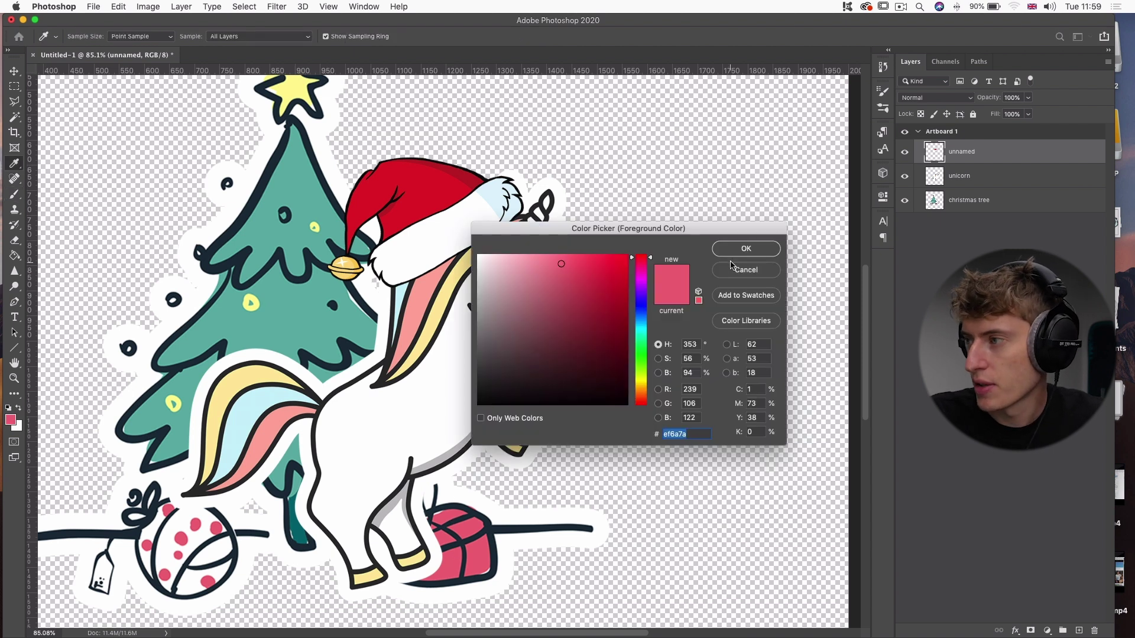
{"action": "left_click", "coordinate": [745, 248]}
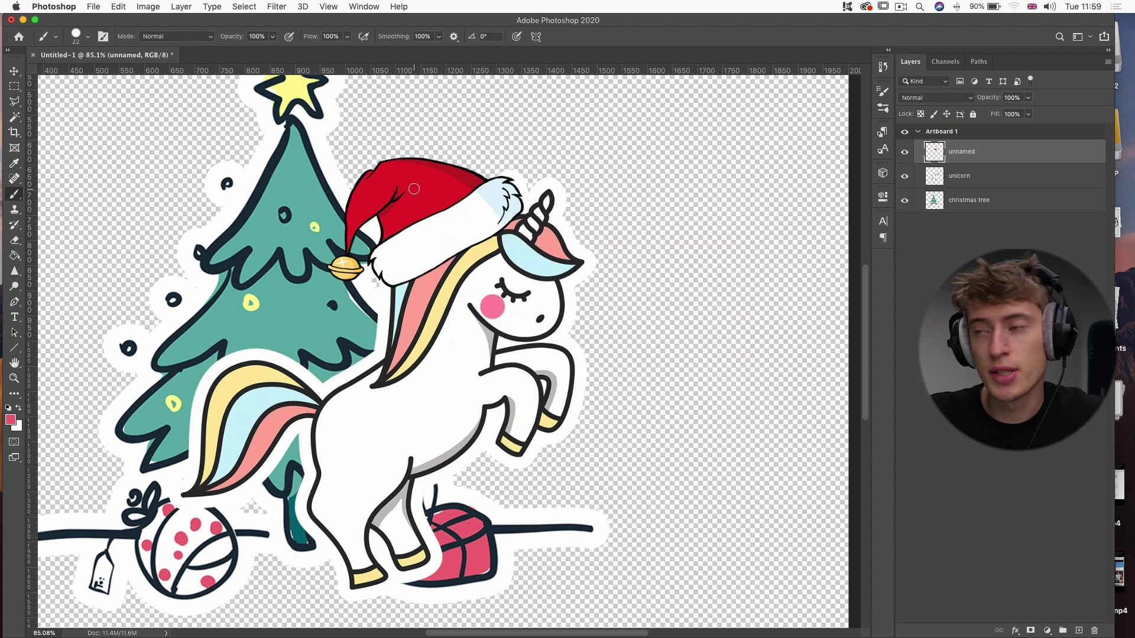
Step: Select the main red area of the Santa hat with the Magic Wand at tolerance 6
{"action": "scroll", "coordinate": [414, 189], "scroll_direction": "up", "scroll_amount": 5}
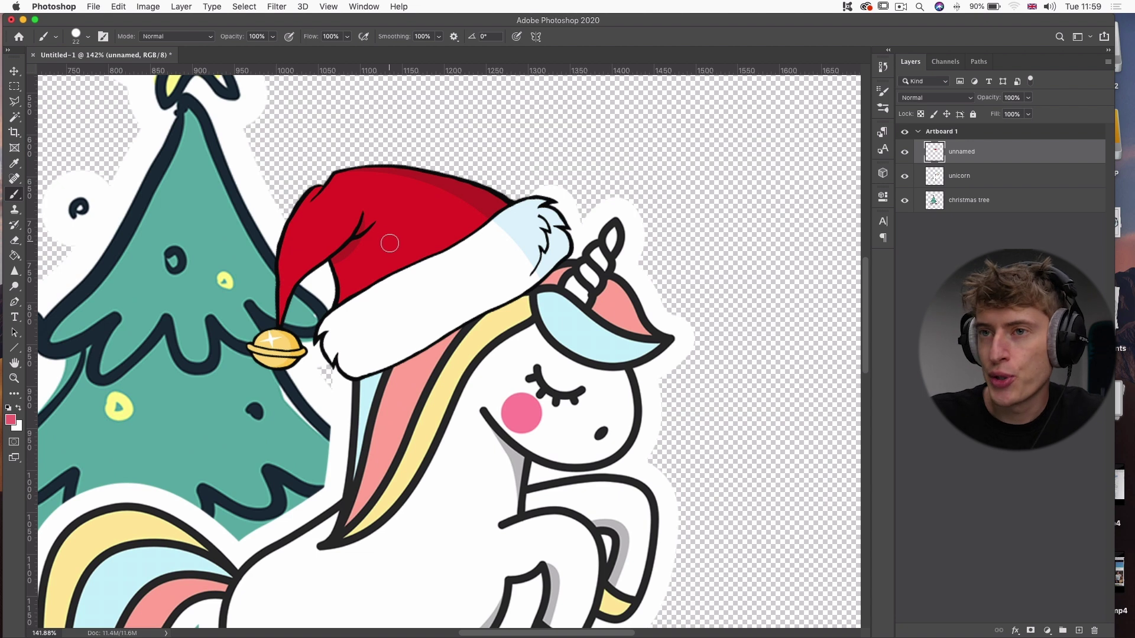
{"action": "left_click", "coordinate": [15, 118]}
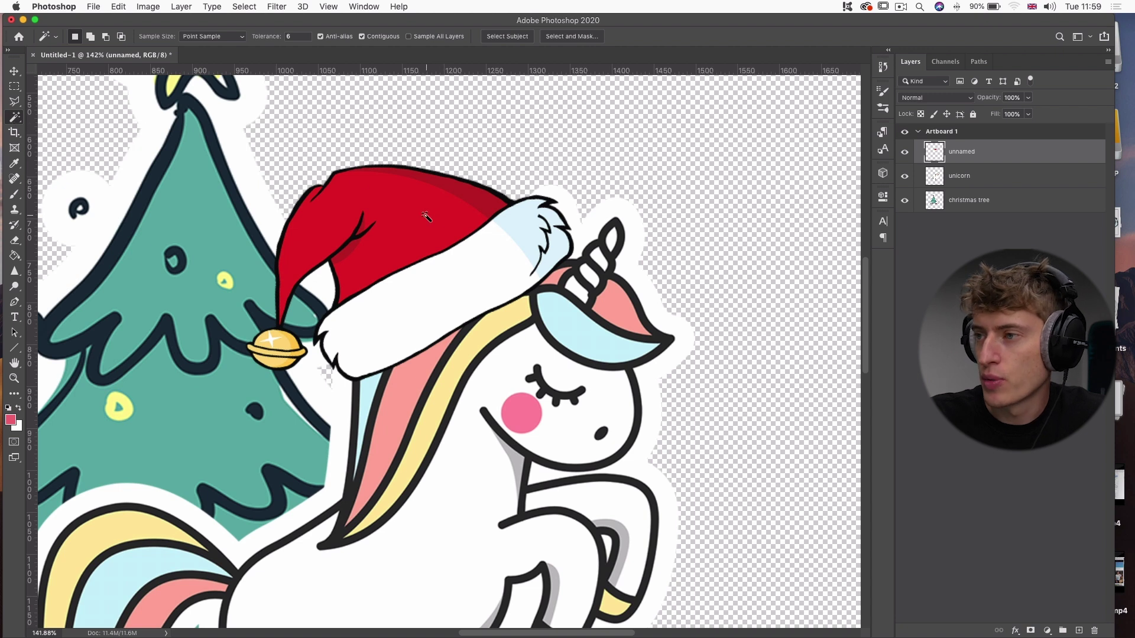
{"action": "left_click", "coordinate": [397, 222]}
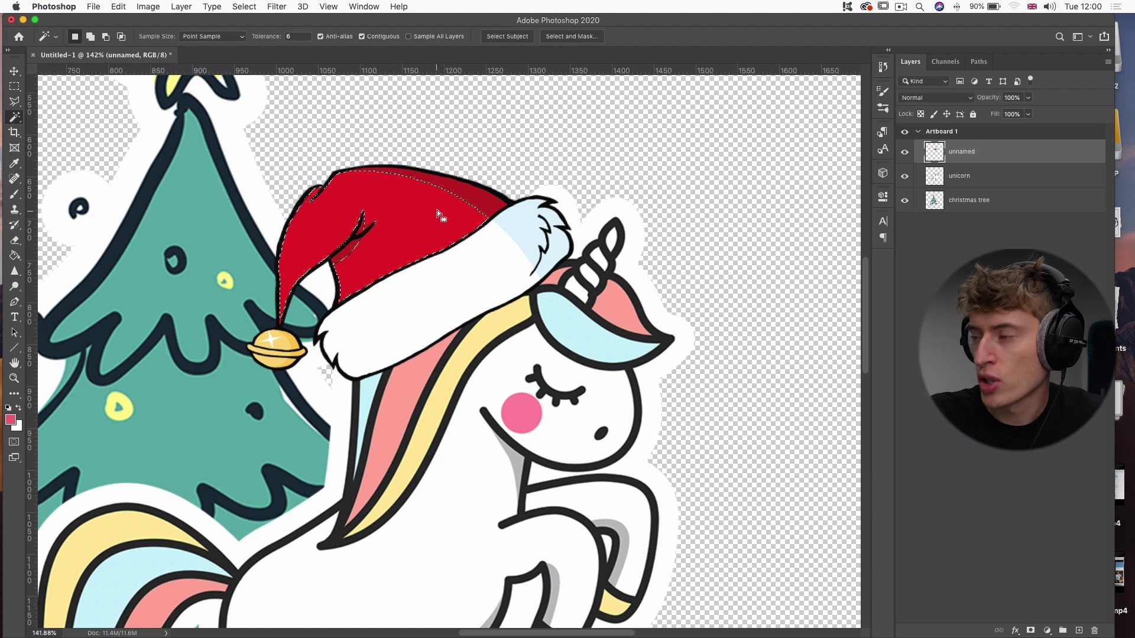
Step: Paint the selected red area of the hat with the sampled pink using a 127 px brush, and clear the selection
{"action": "left_click", "coordinate": [14, 194]}
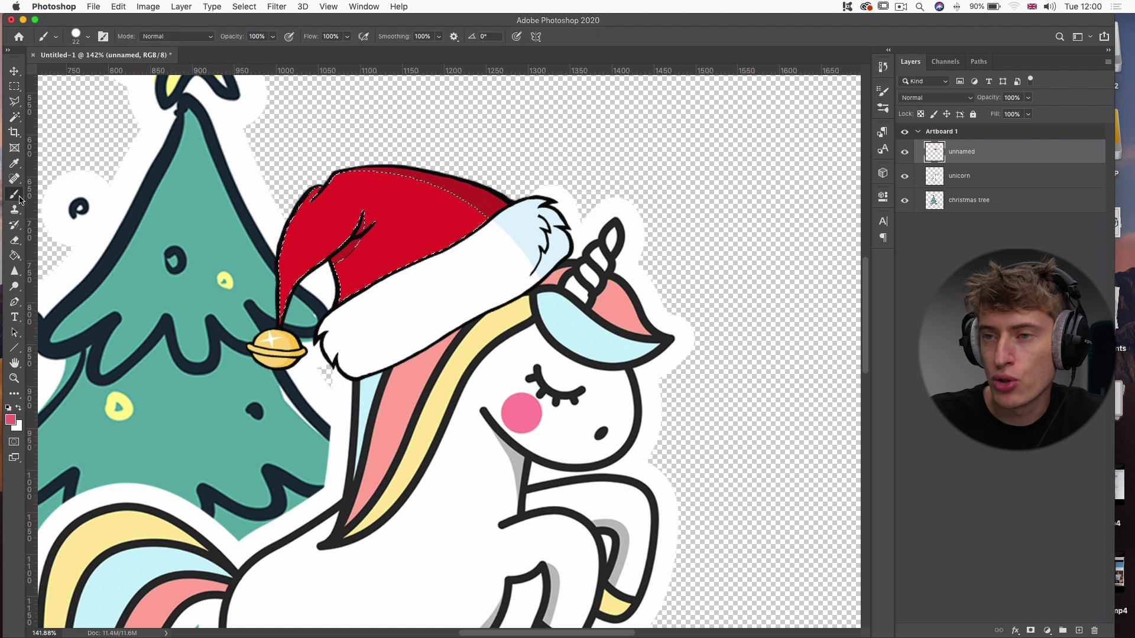
{"action": "left_click", "coordinate": [88, 36]}
{"action": "left_click_drag", "start_coordinate": [76, 74], "coordinate": [110, 73]}
{"action": "mouse_move", "coordinate": [422, 204]}
{"action": "left_mouse_down"}
{"action": "mouse_move", "coordinate": [455, 220]}
{"action": "mouse_move", "coordinate": [341, 269]}
{"action": "mouse_move", "coordinate": [280, 325]}
{"action": "mouse_move", "coordinate": [271, 313]}
{"action": "mouse_move", "coordinate": [317, 240]}
{"action": "mouse_move", "coordinate": [447, 172]}
{"action": "left_mouse_up"}
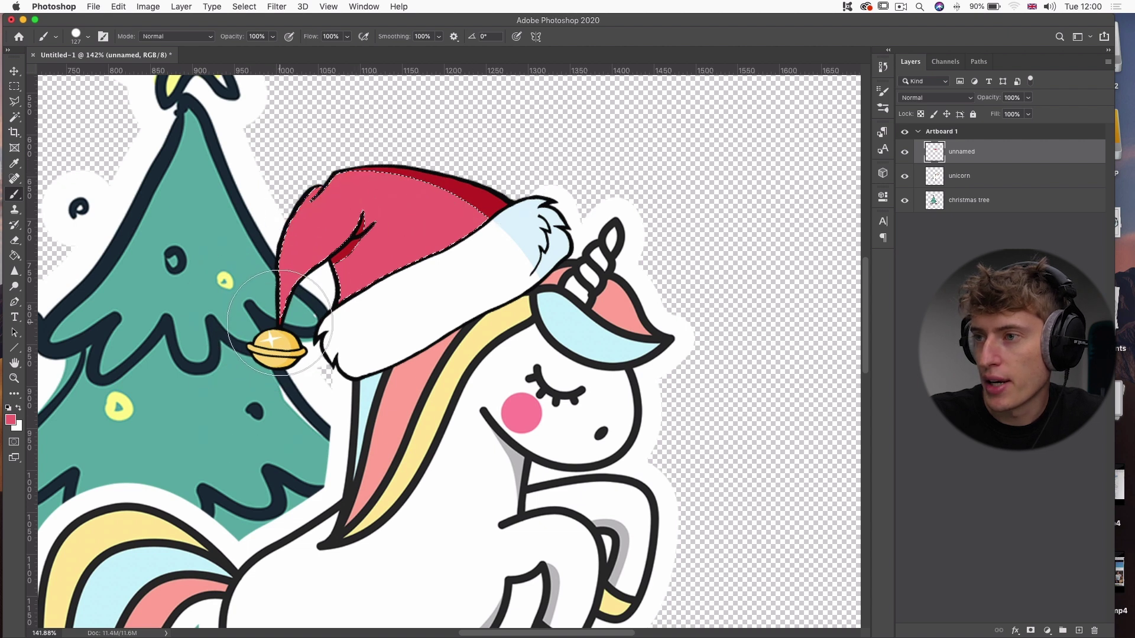
{"action": "key", "text": "super+d"}
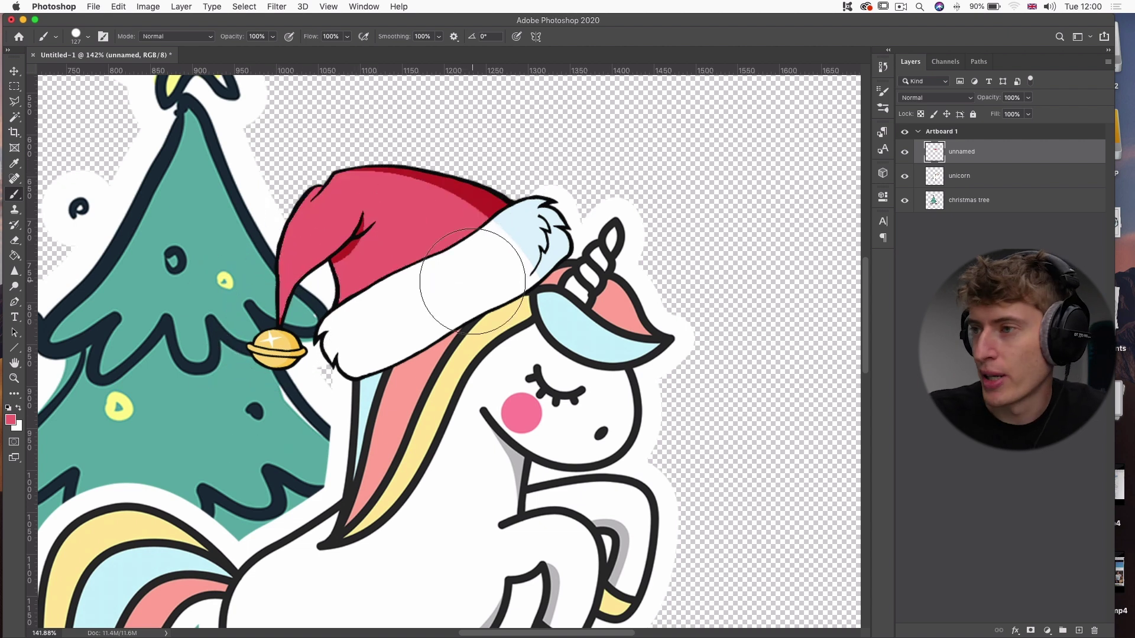
{"action": "scroll", "coordinate": [351, 358], "scroll_direction": "up", "scroll_amount": 3}
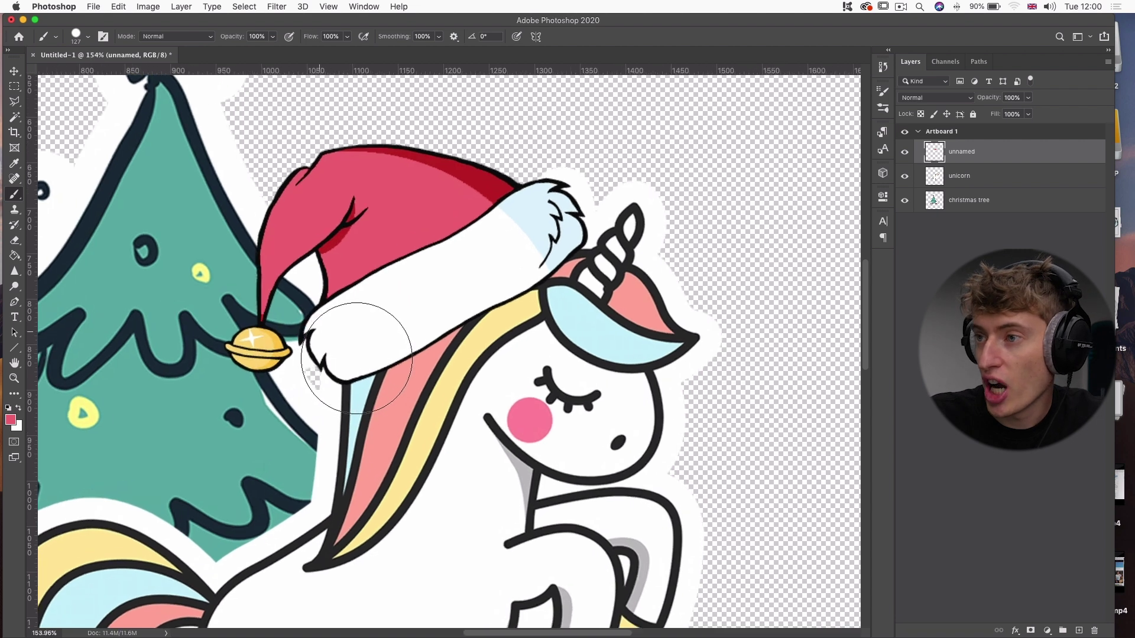
Step: Select the dark red shading of the Santa hat with the Magic Wand and extend the selection to similar colours
{"action": "scroll", "coordinate": [357, 357], "scroll_direction": "up", "scroll_amount": 3}
{"action": "scroll", "coordinate": [357, 357], "scroll_direction": "down", "scroll_amount": 3}
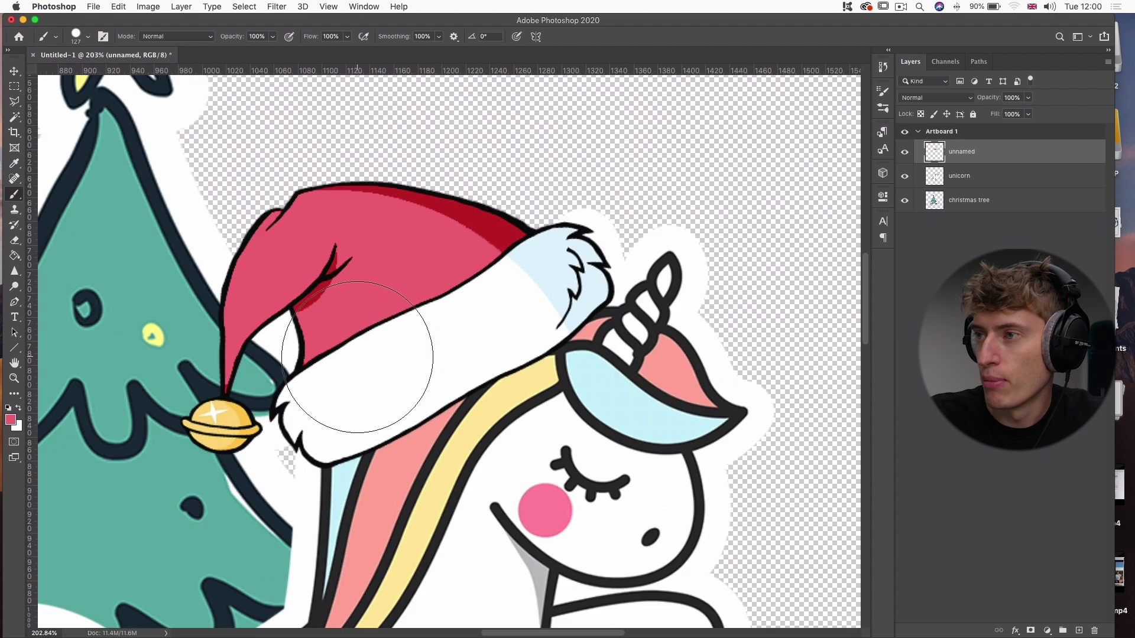
{"action": "left_click", "coordinate": [12, 117]}
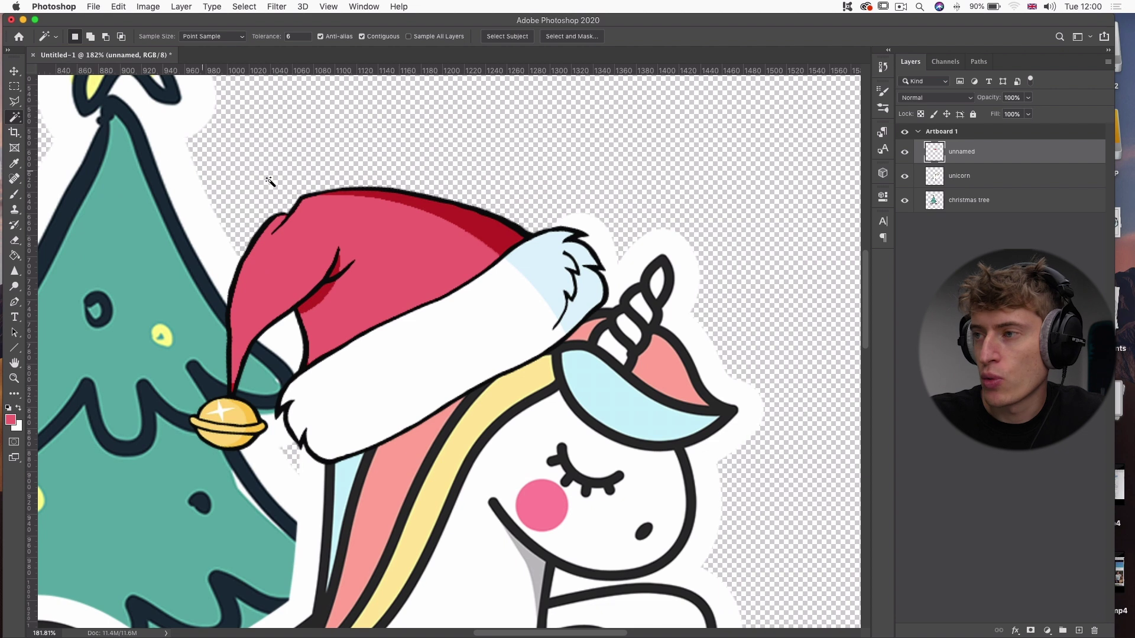
{"action": "left_click", "coordinate": [472, 222]}
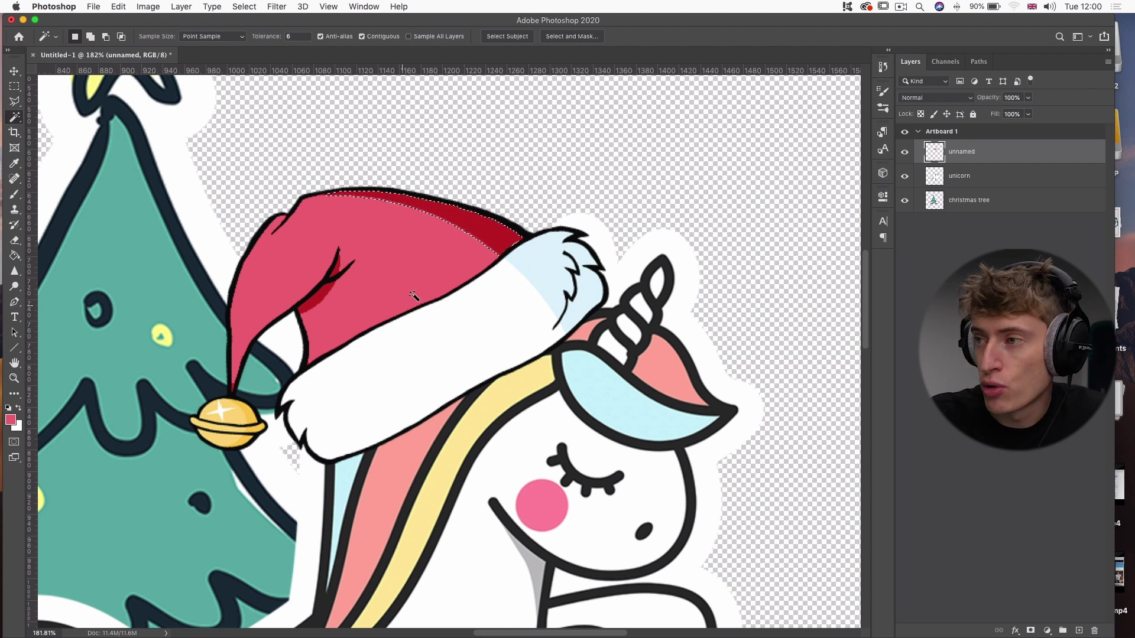
{"action": "right_click", "coordinate": [468, 220]}
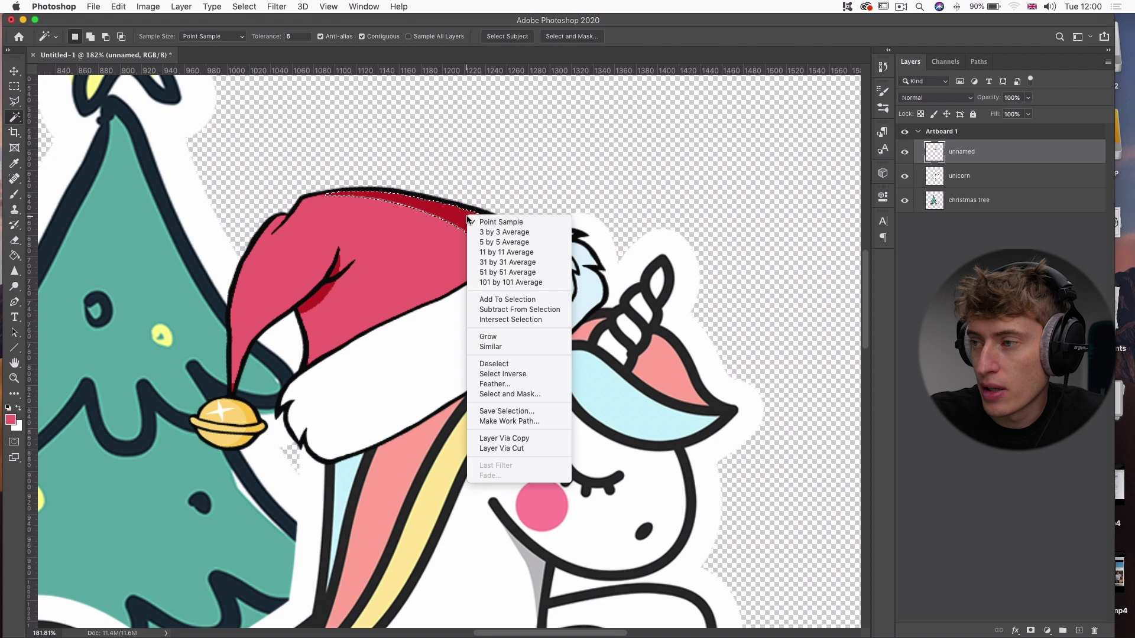
{"action": "left_click", "coordinate": [495, 349]}
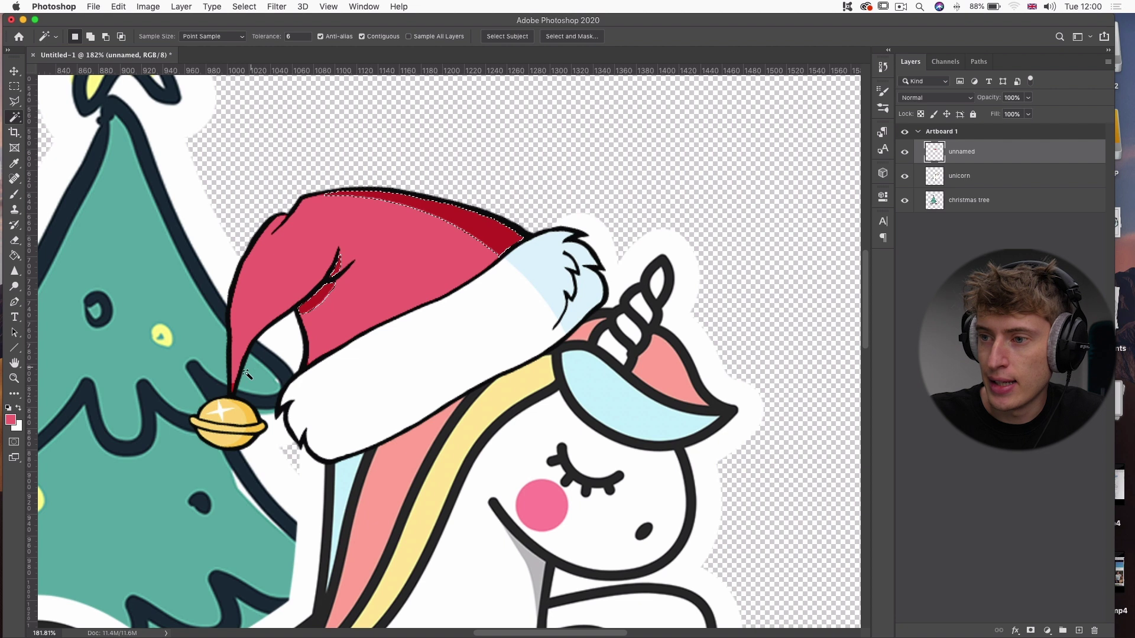
Step: Set the foreground colour to a slightly darker shade of the pink, d45f6d
{"action": "left_click", "coordinate": [17, 196]}
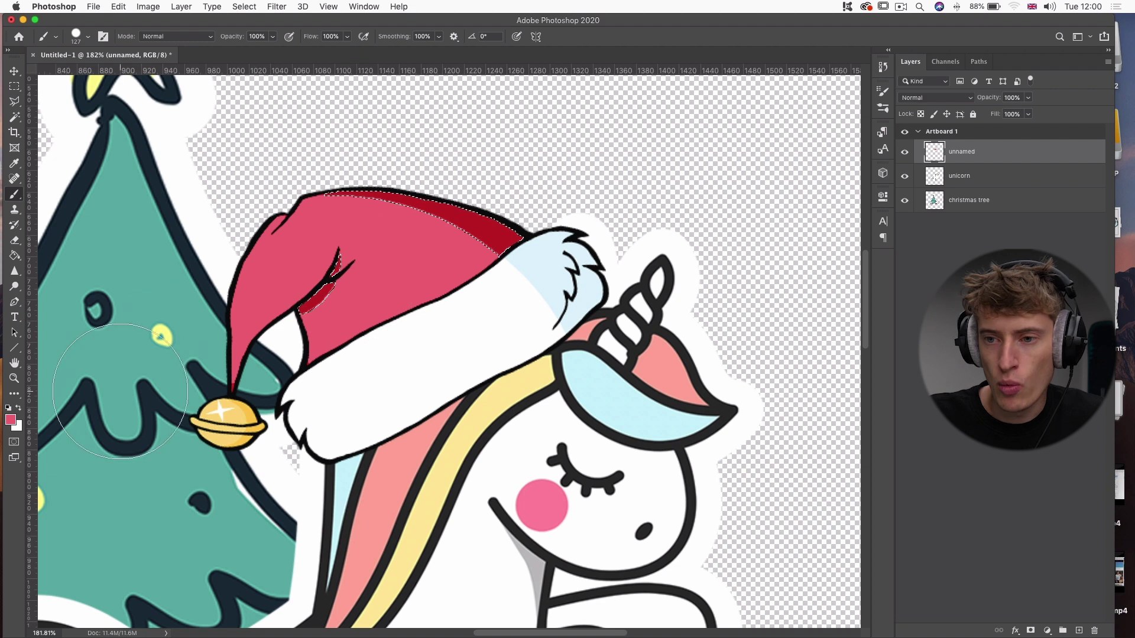
{"action": "left_click", "coordinate": [11, 420]}
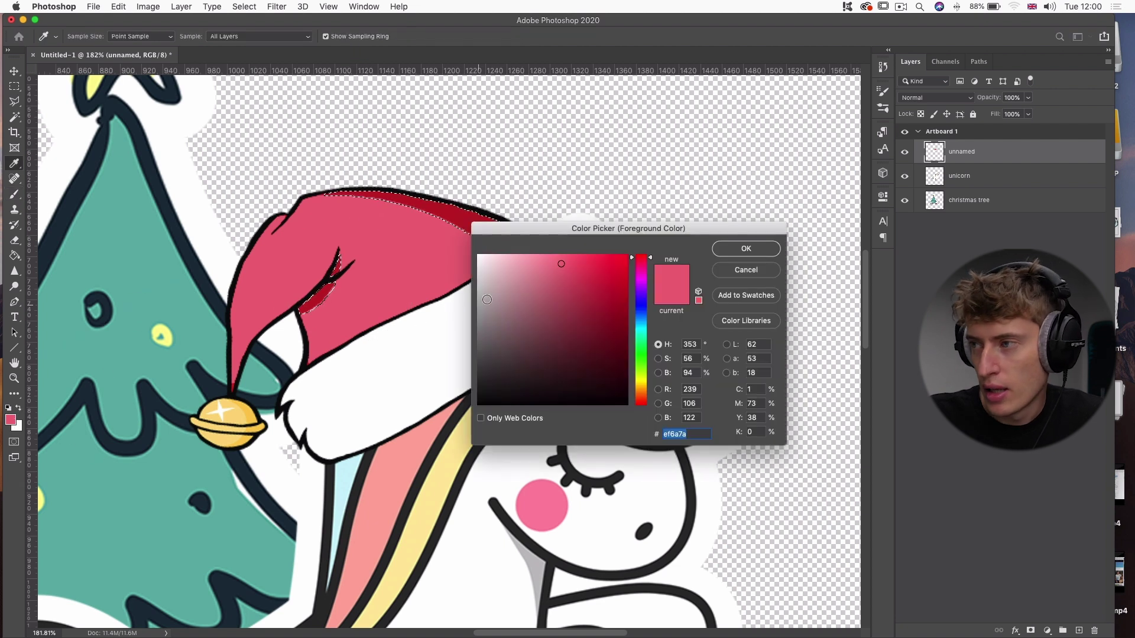
{"action": "left_click", "coordinate": [560, 274]}
{"action": "left_click_drag", "start_coordinate": [560, 275], "coordinate": [560, 279]}
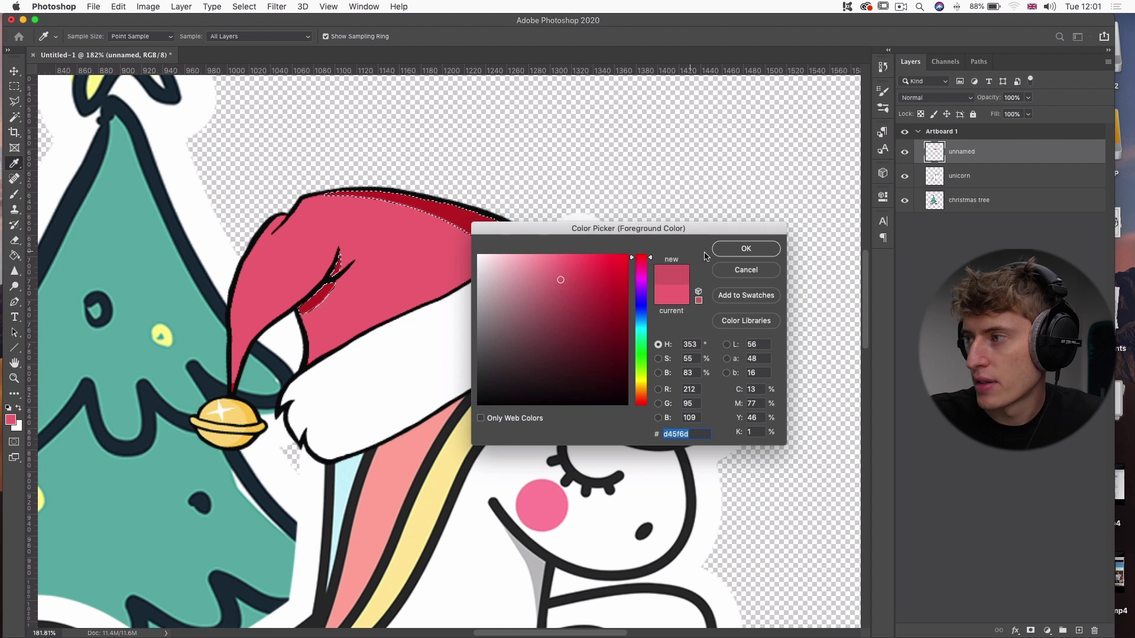
{"action": "left_click", "coordinate": [744, 251]}
Step: Paint the selected shading areas of the hat with the darker pink using a 127 px brush, and clear the selection
{"action": "key", "text": "b"}
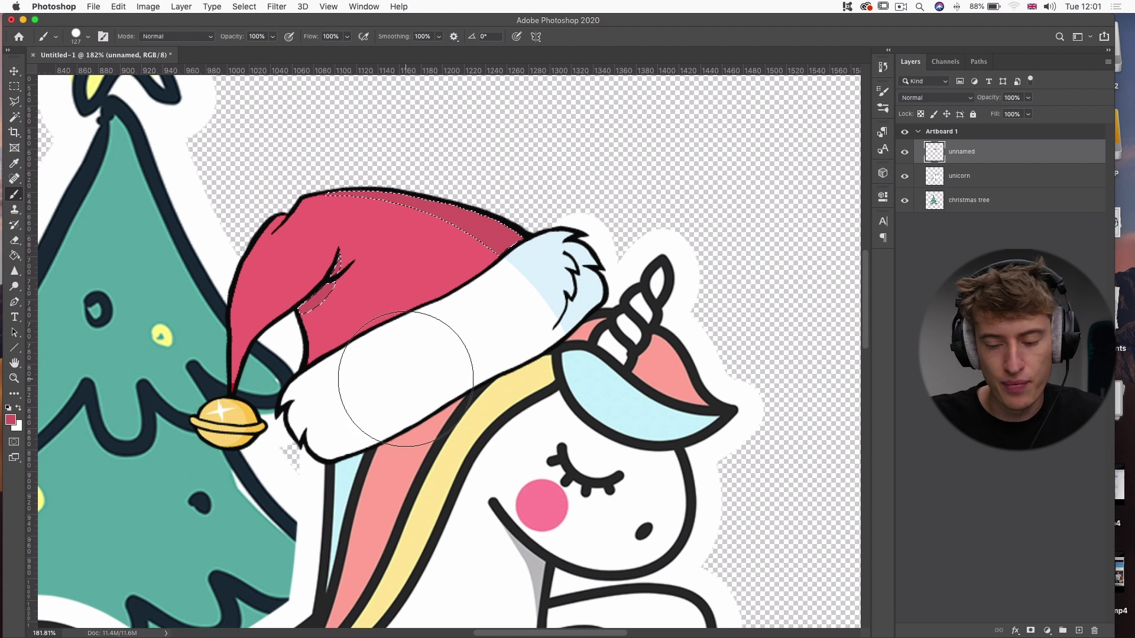
{"action": "key", "text": "super+1"}
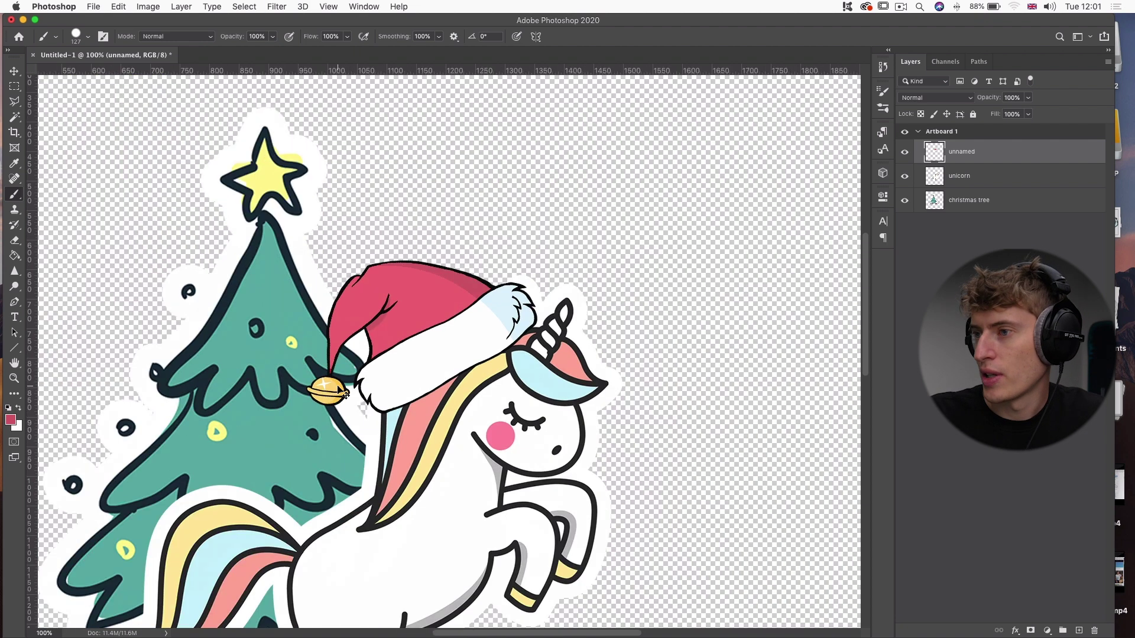
{"action": "key", "text": "super+minus"}
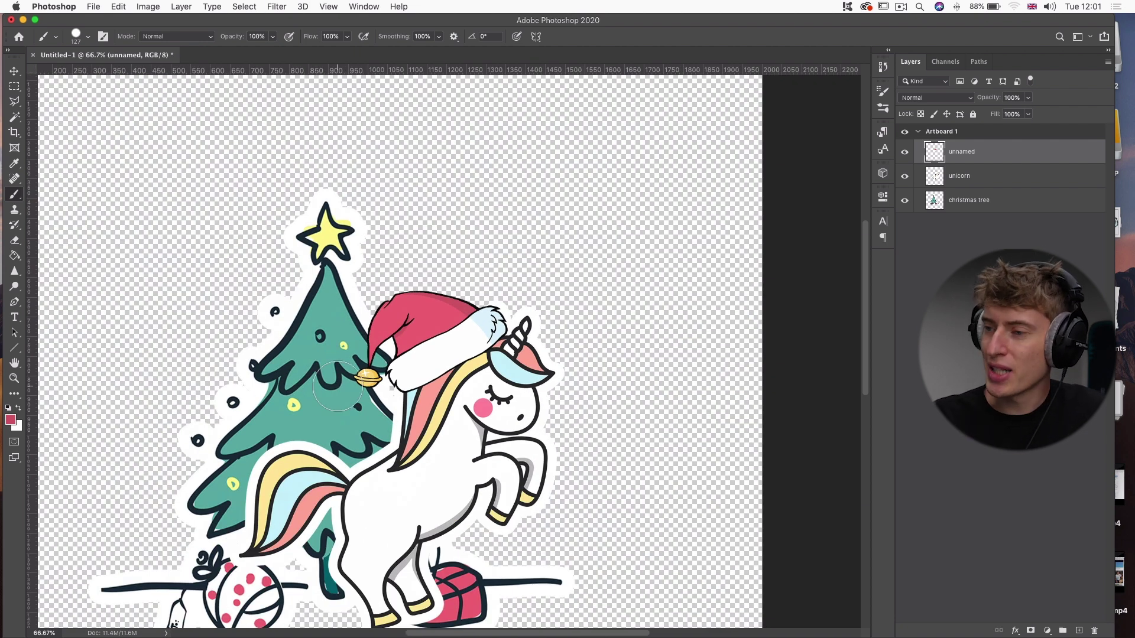
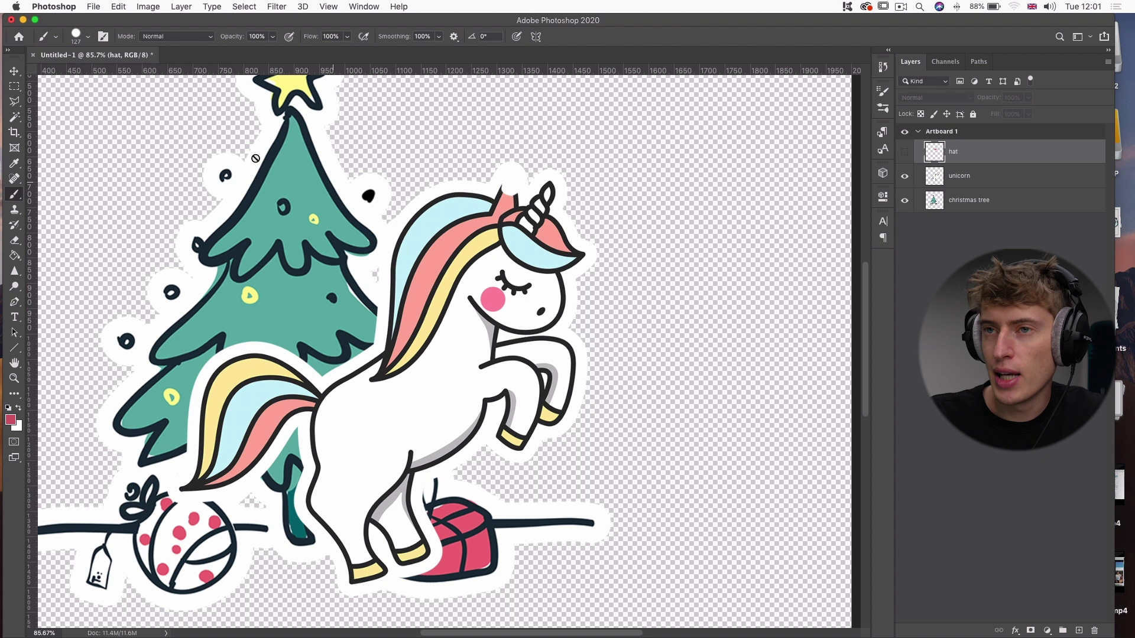
Step: Activate the unicorn layer and ready the Magic Wand at tolerance 6 for selecting its colours
{"action": "left_click", "coordinate": [14, 117]}
{"action": "left_click", "coordinate": [480, 240]}
{"action": "key", "text": "super+d"}
{"action": "left_click", "coordinate": [993, 181]}
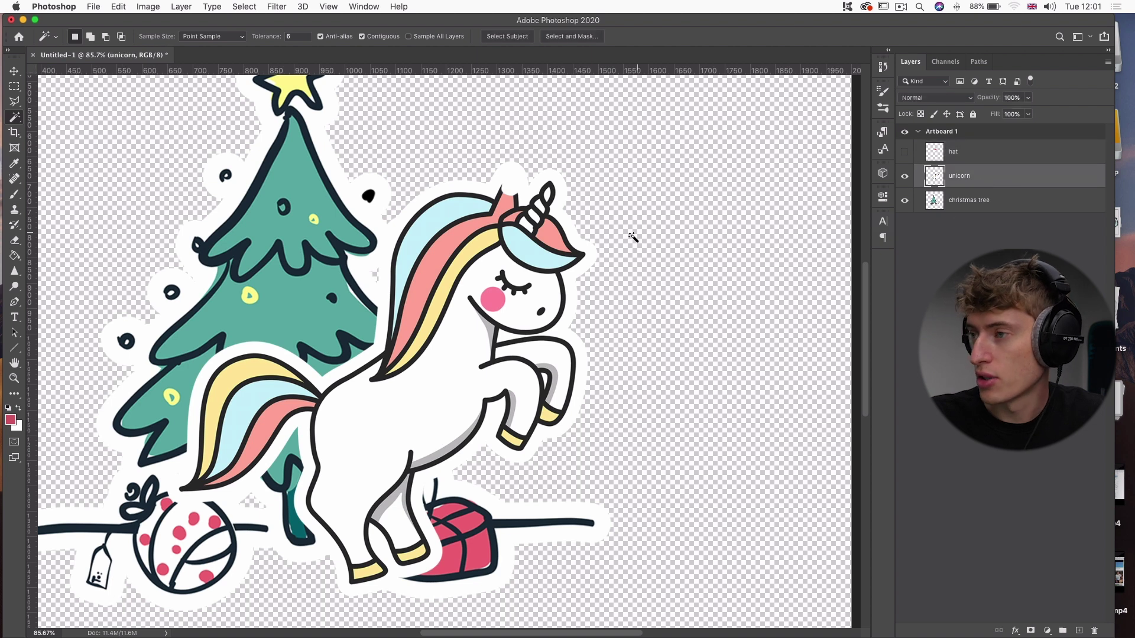
Step: Try selecting the unicorn's yellow mane, tail stripe and hooves, plus the blue mane, one by one with the Magic Wand, and clear the selection
{"action": "left_click", "coordinate": [489, 241]}
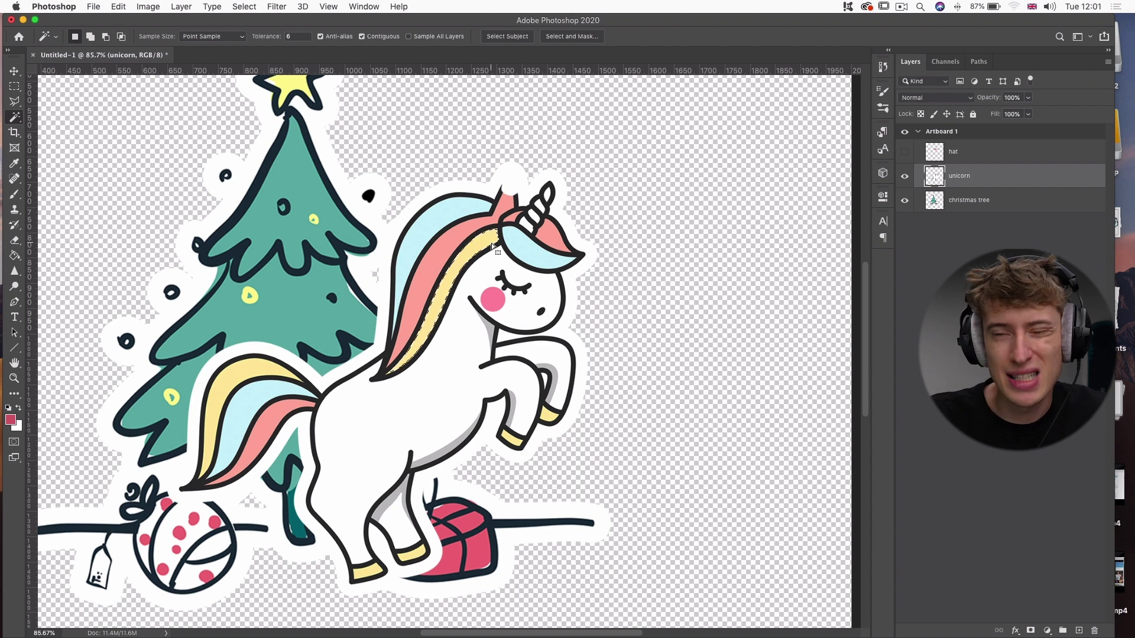
{"action": "right_click", "coordinate": [490, 237]}
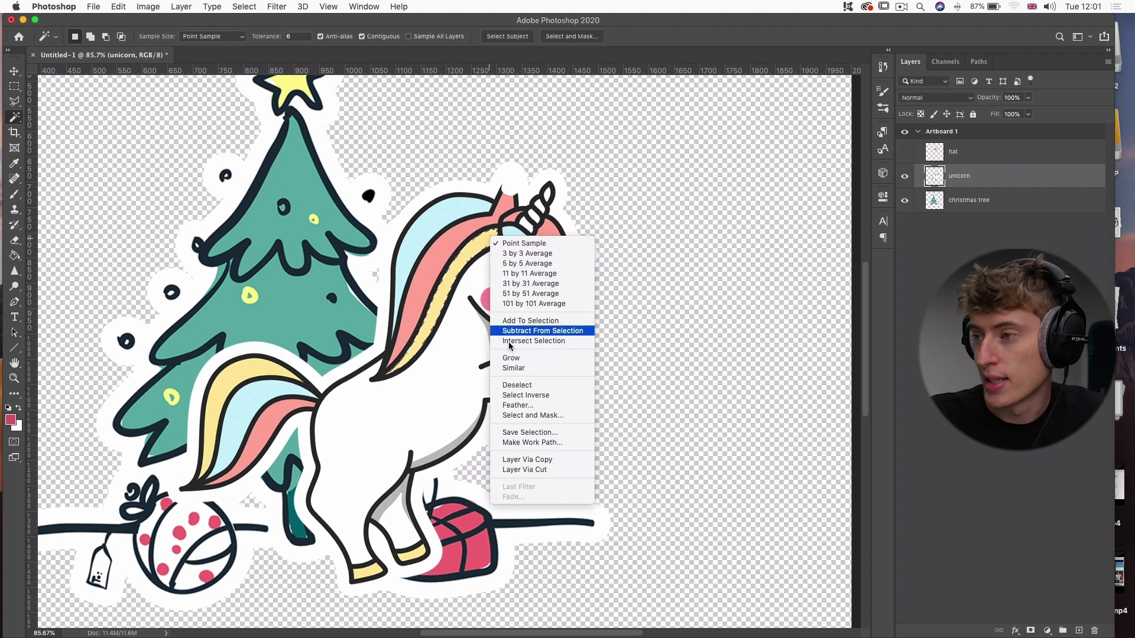
{"action": "left_click", "coordinate": [471, 255]}
{"action": "key", "text": "shift"}
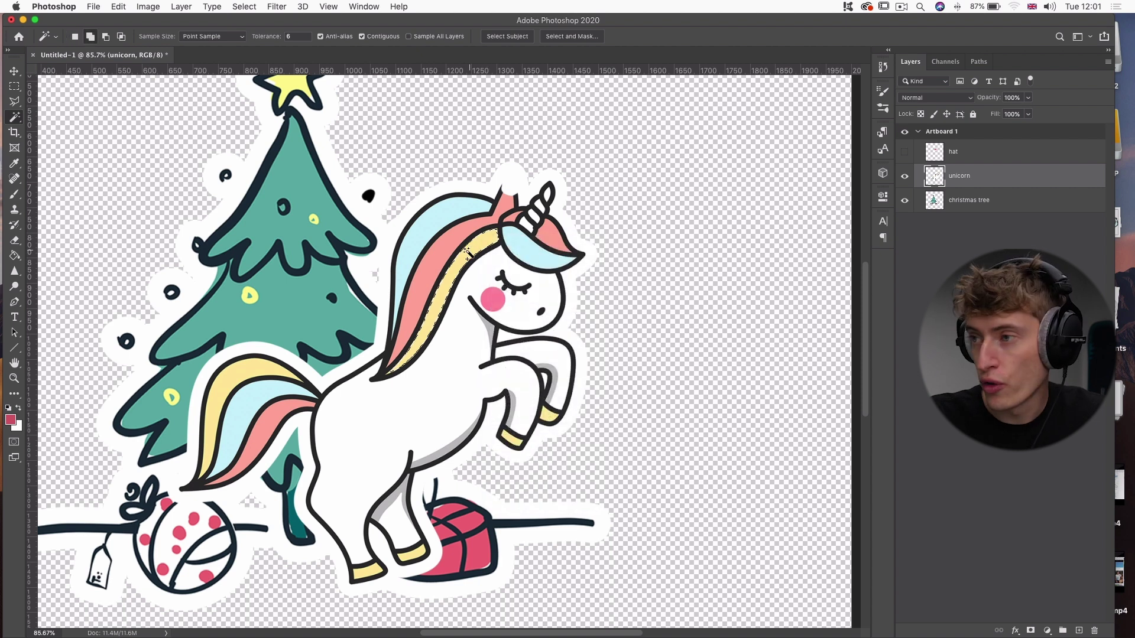
{"action": "left_click", "coordinate": [242, 378], "text": "shift"}
{"action": "left_click", "coordinate": [363, 572], "text": "shift"}
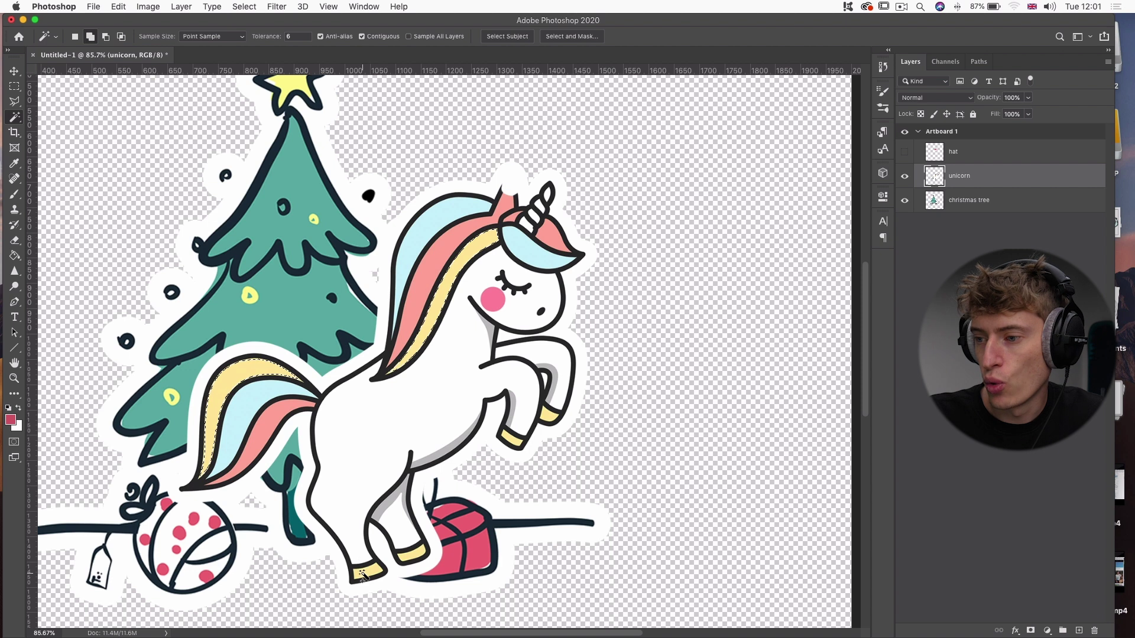
{"action": "left_click", "coordinate": [422, 553], "text": "shift"}
{"action": "left_click", "coordinate": [515, 441], "text": "shift"}
{"action": "left_click", "coordinate": [551, 420], "text": "shift"}
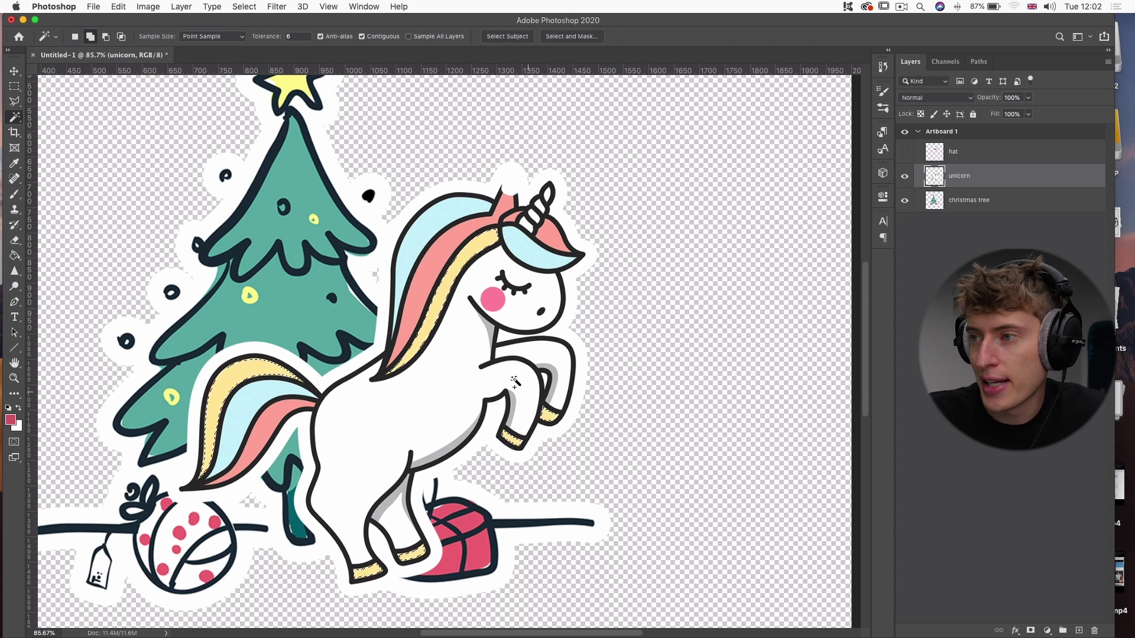
{"action": "left_click", "coordinate": [403, 266], "text": "shift"}
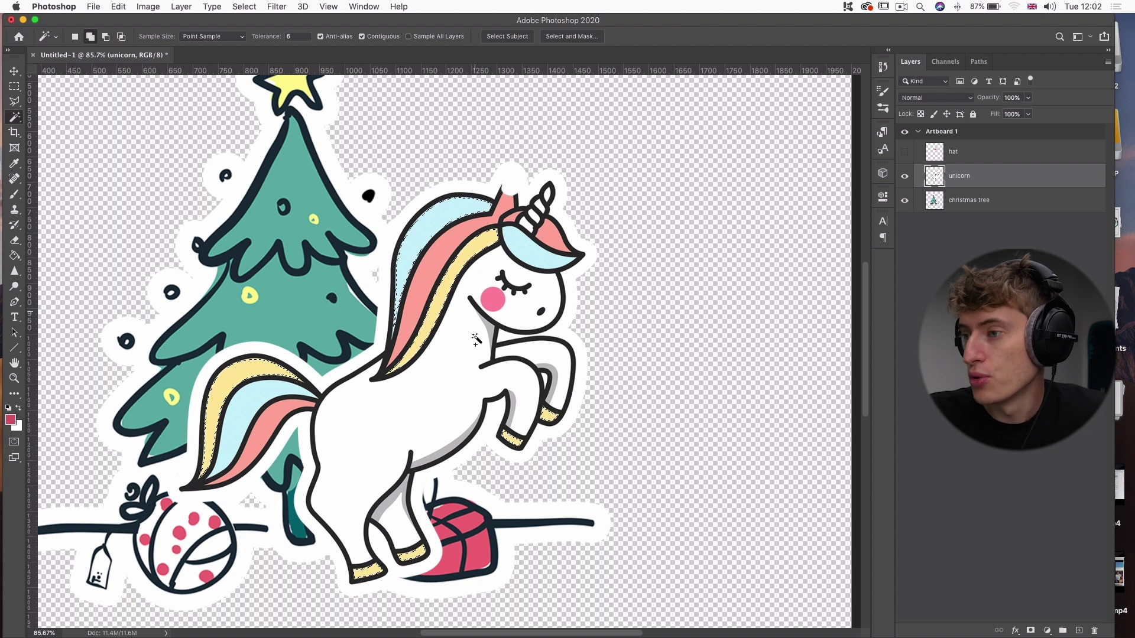
{"action": "left_click", "coordinate": [466, 527]}
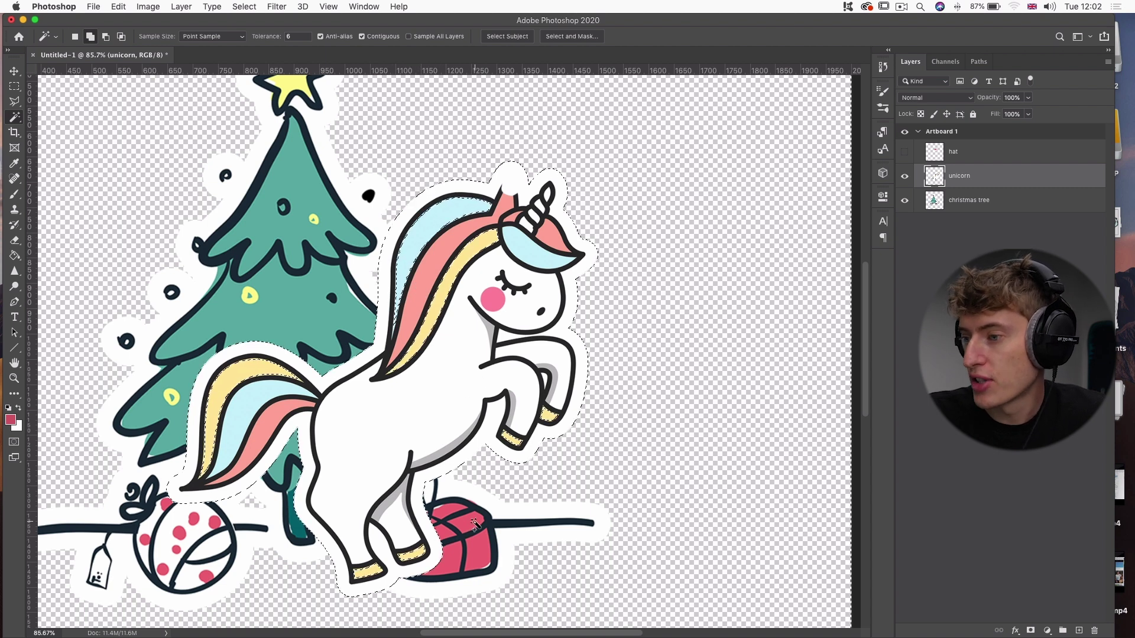
{"action": "key", "text": "super+d"}
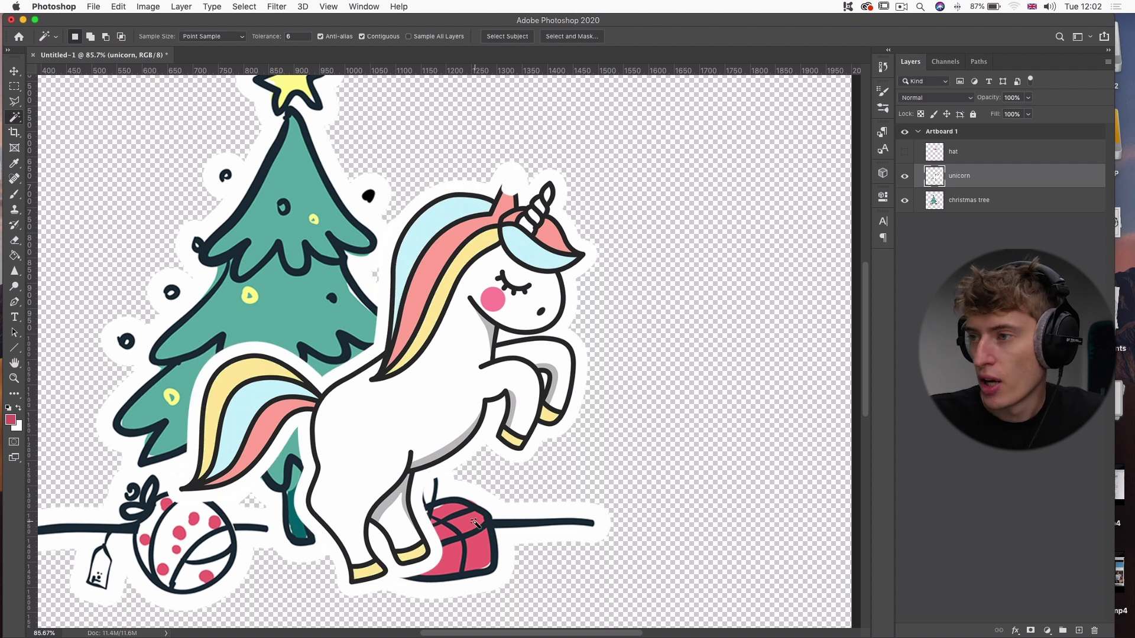
Step: Select the unicorn's yellow areas by extending the mane stripe selection to similar colours, and sample the tree's green as the foreground colour
{"action": "right_click", "coordinate": [475, 246]}
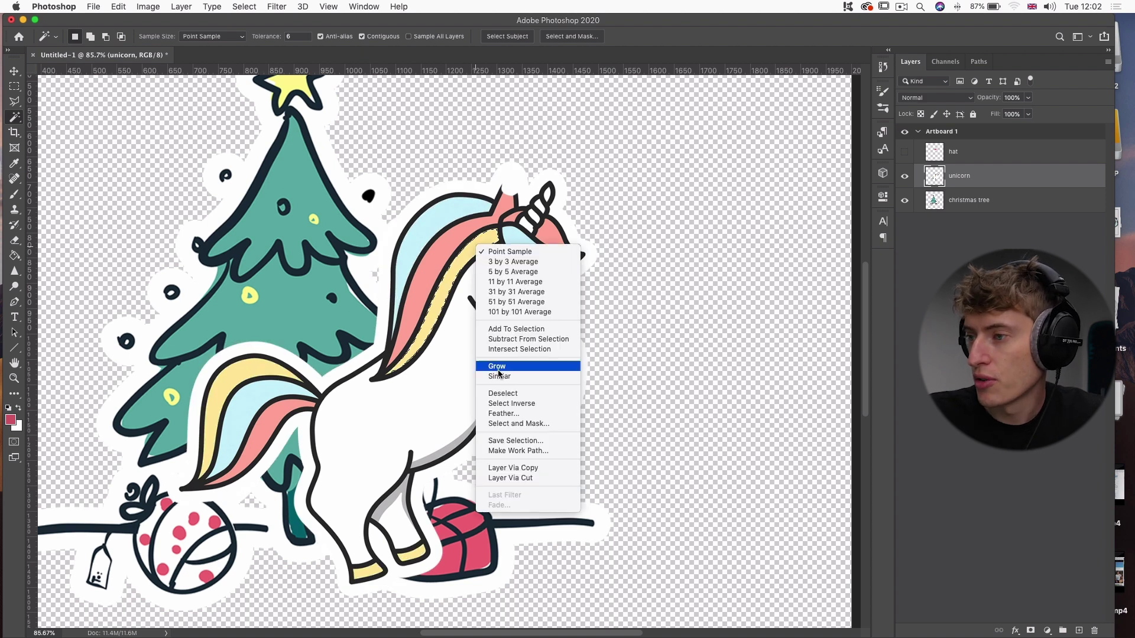
{"action": "left_click", "coordinate": [495, 375]}
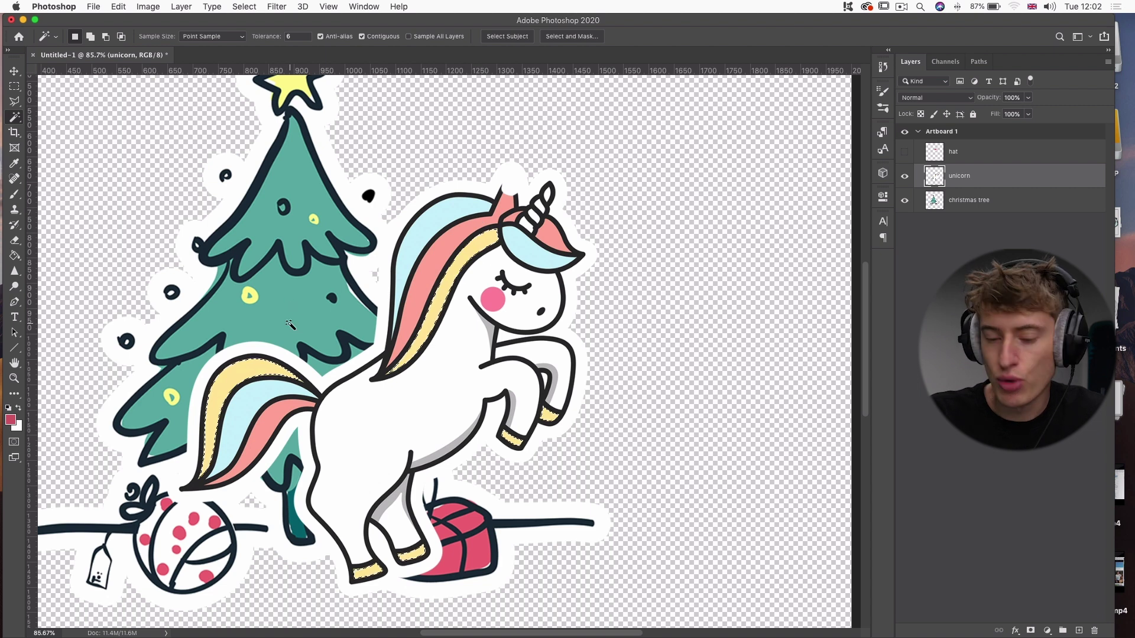
{"action": "left_click", "coordinate": [14, 194]}
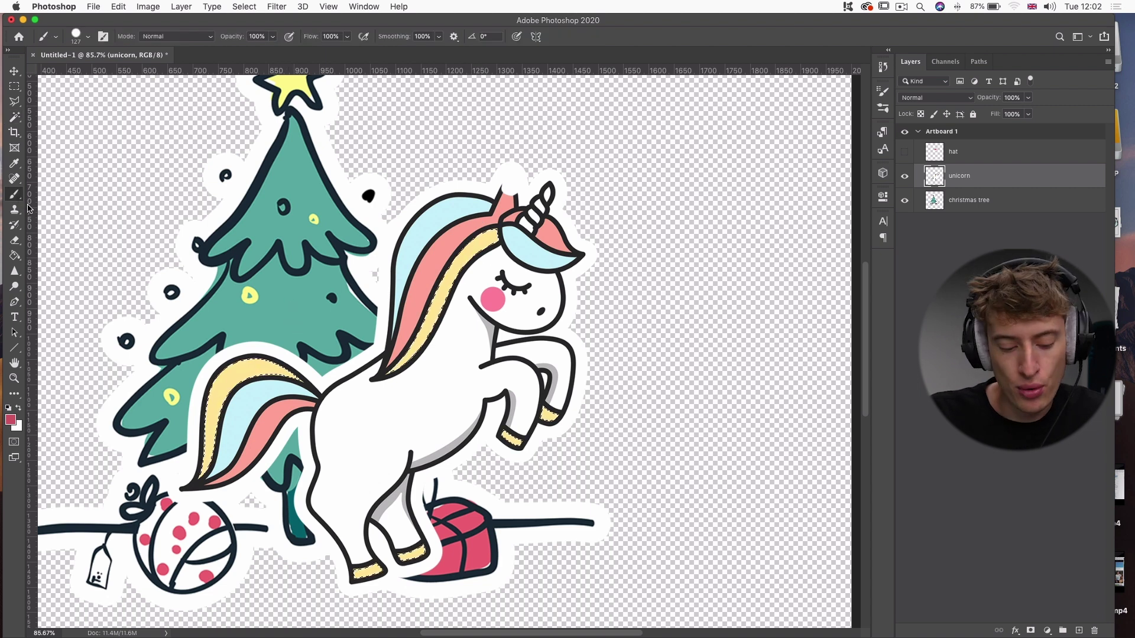
{"action": "left_click", "coordinate": [294, 306], "text": "alt"}
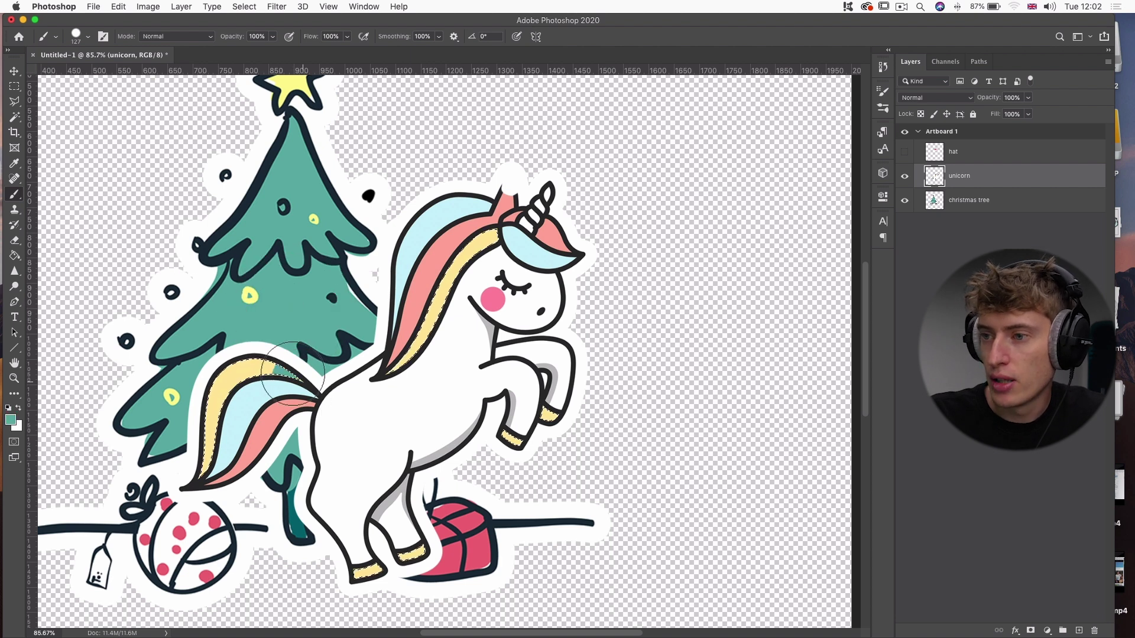
Step: Paint the selected mane stripe, tail stripe and all four hooves green with the 127 px brush, and clear the selection
{"action": "mouse_move", "coordinate": [266, 369]}
{"action": "left_mouse_down"}
{"action": "mouse_move", "coordinate": [191, 429]}
{"action": "mouse_move", "coordinate": [184, 503]}
{"action": "left_mouse_up"}
{"action": "mouse_move", "coordinate": [387, 378]}
{"action": "left_mouse_down"}
{"action": "mouse_move", "coordinate": [491, 239]}
{"action": "mouse_move", "coordinate": [534, 281]}
{"action": "left_mouse_up"}
{"action": "left_click_drag", "start_coordinate": [548, 413], "coordinate": [509, 440]}
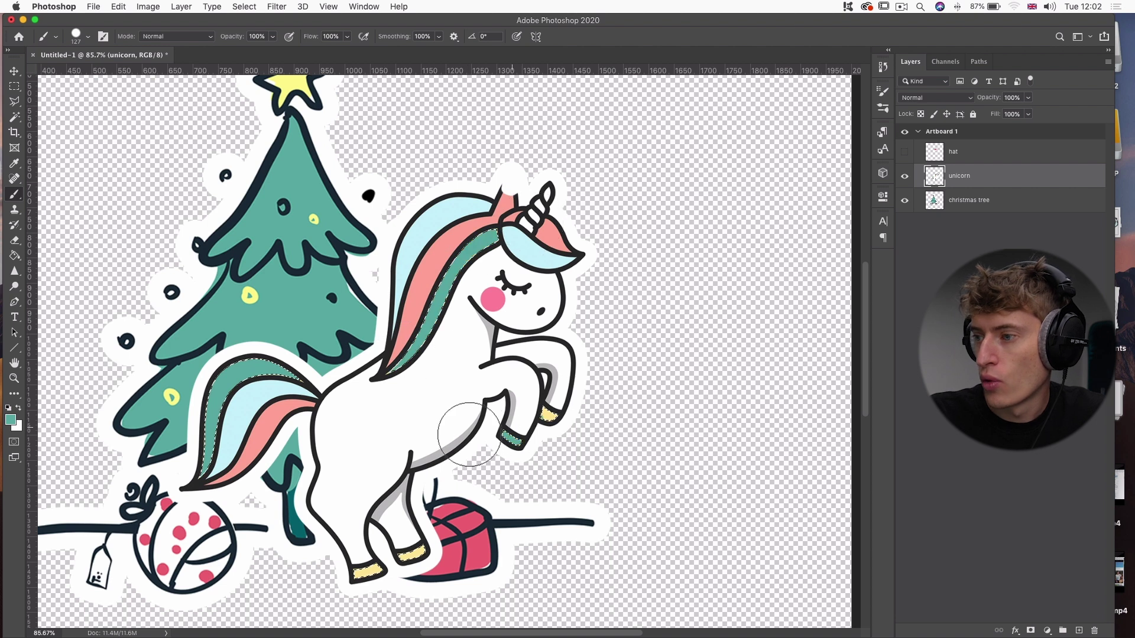
{"action": "mouse_move", "coordinate": [331, 564]}
{"action": "left_mouse_down"}
{"action": "mouse_move", "coordinate": [371, 574]}
{"action": "mouse_move", "coordinate": [413, 556]}
{"action": "left_mouse_up"}
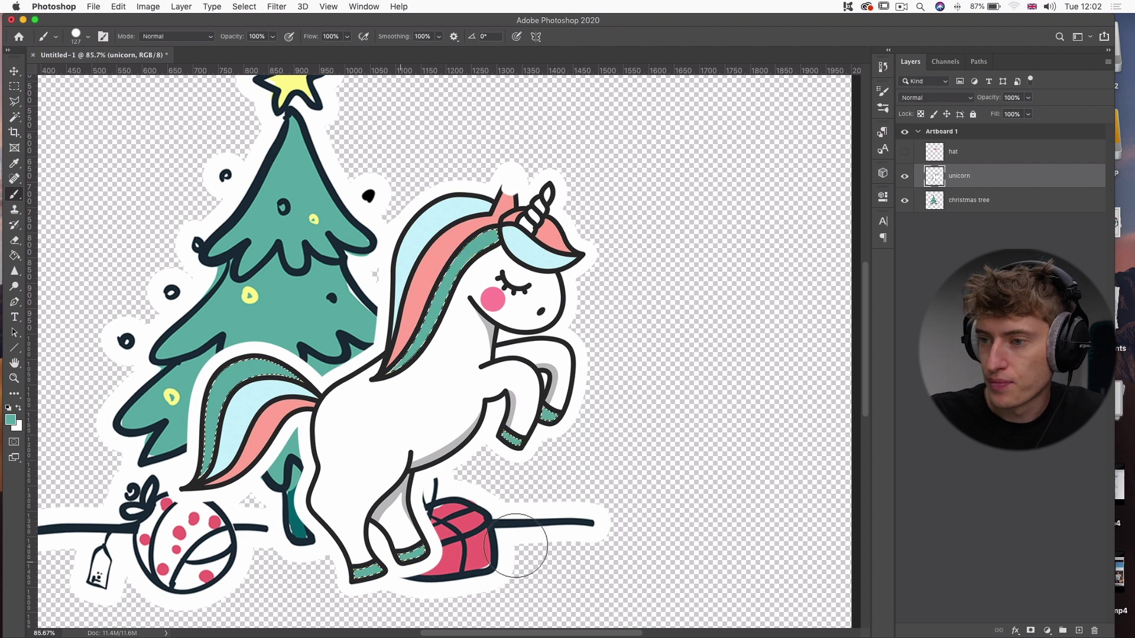
{"action": "key", "text": "super+d"}
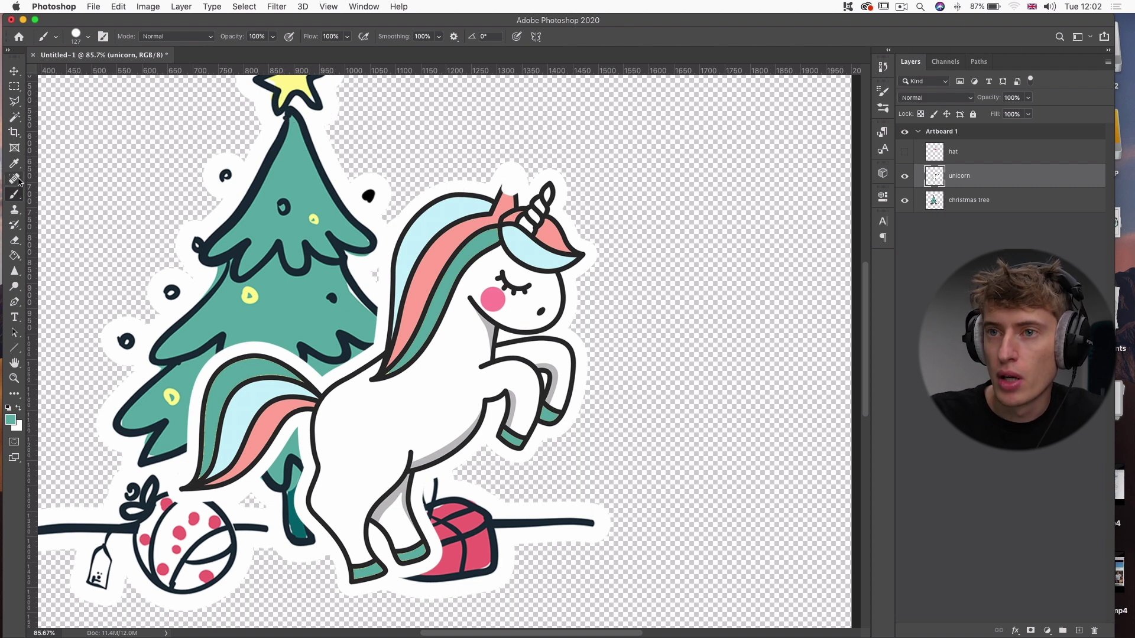
Step: Select the light blue mane area with the Magic Wand and extend the selection to the unicorn's similar blue areas
{"action": "left_click", "coordinate": [14, 116]}
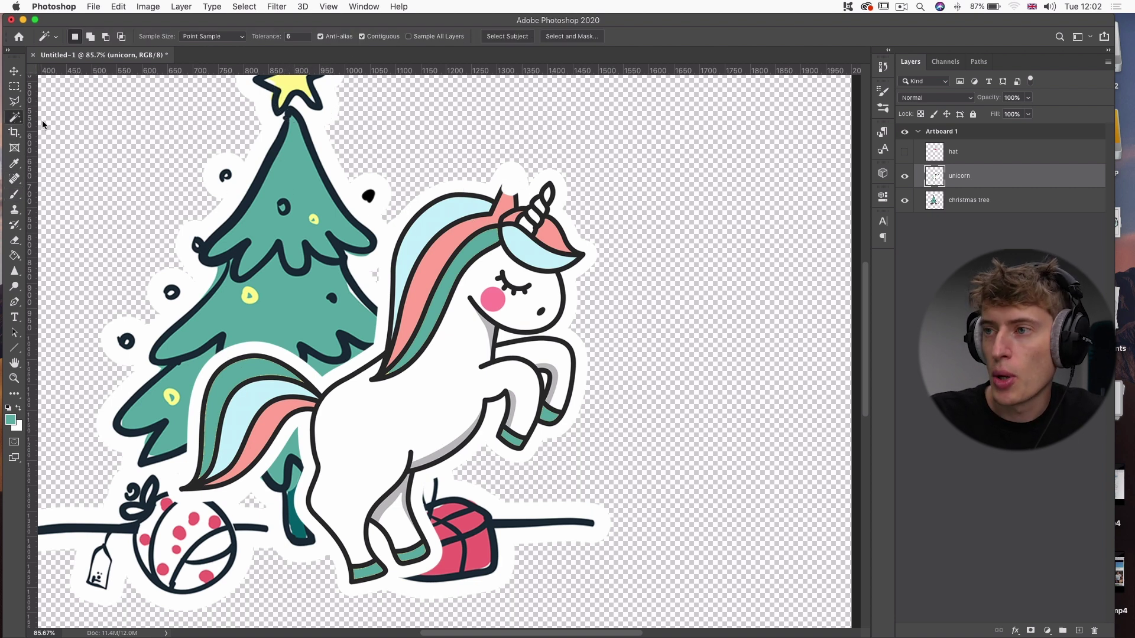
{"action": "right_click", "coordinate": [443, 213]}
{"action": "left_click", "coordinate": [480, 341]}
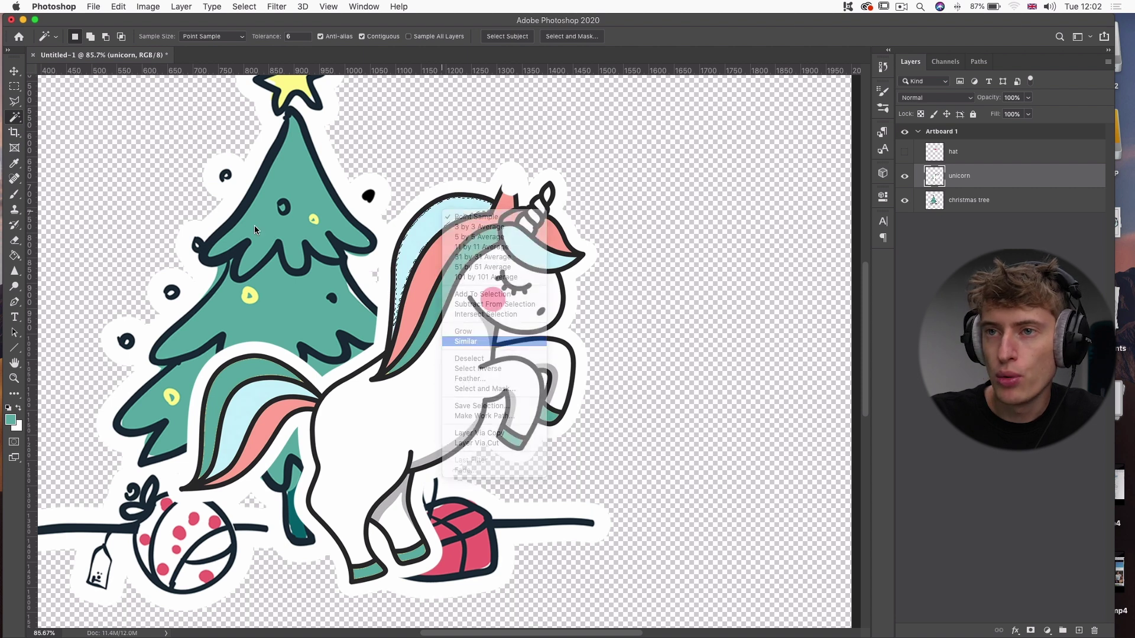
Step: Sample the yellow of the tree's star, paint the selected mane, fringe and tail areas with it, and clear the selection
{"action": "left_click", "coordinate": [15, 194]}
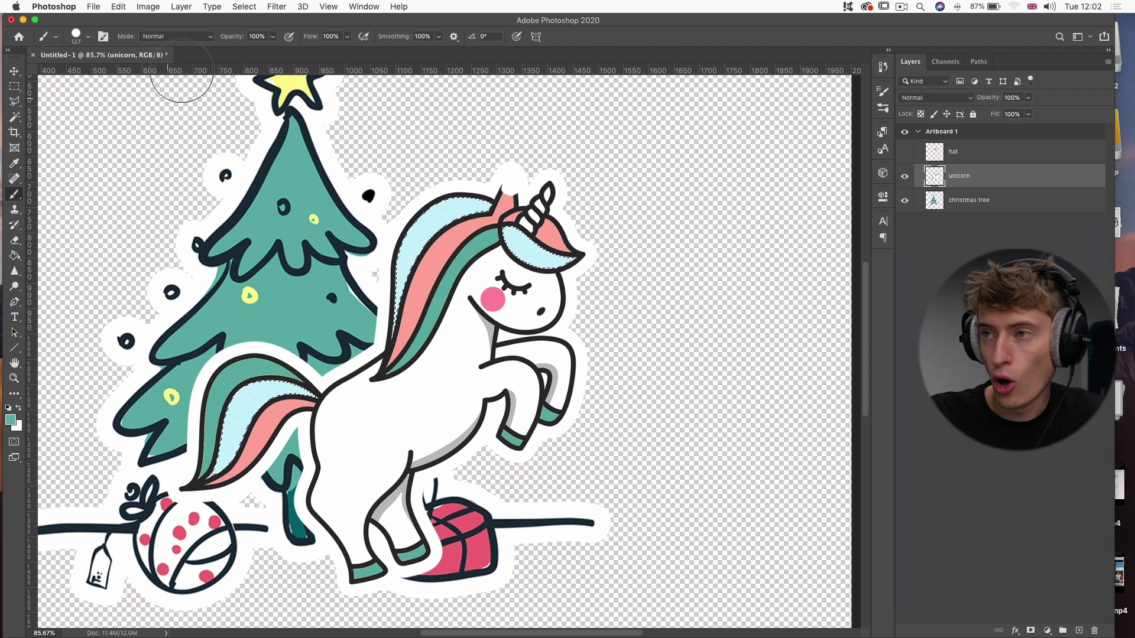
{"action": "left_click", "coordinate": [291, 83], "text": "alt"}
{"action": "mouse_move", "coordinate": [447, 215]}
{"action": "left_mouse_down"}
{"action": "mouse_move", "coordinate": [408, 226]}
{"action": "mouse_move", "coordinate": [376, 352]}
{"action": "mouse_move", "coordinate": [404, 342]}
{"action": "mouse_move", "coordinate": [490, 225]}
{"action": "mouse_move", "coordinate": [565, 271]}
{"action": "mouse_move", "coordinate": [630, 275]}
{"action": "mouse_move", "coordinate": [422, 284]}
{"action": "mouse_move", "coordinate": [230, 362]}
{"action": "mouse_move", "coordinate": [321, 399]}
{"action": "mouse_move", "coordinate": [234, 425]}
{"action": "mouse_move", "coordinate": [192, 511]}
{"action": "left_mouse_up"}
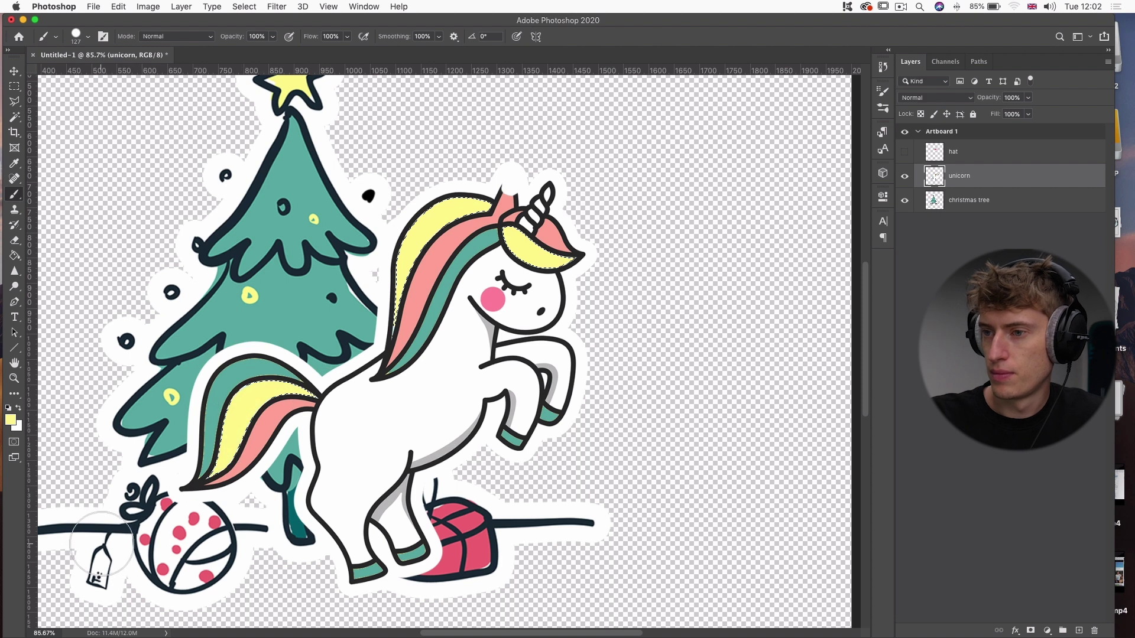
{"action": "key", "text": "super+d"}
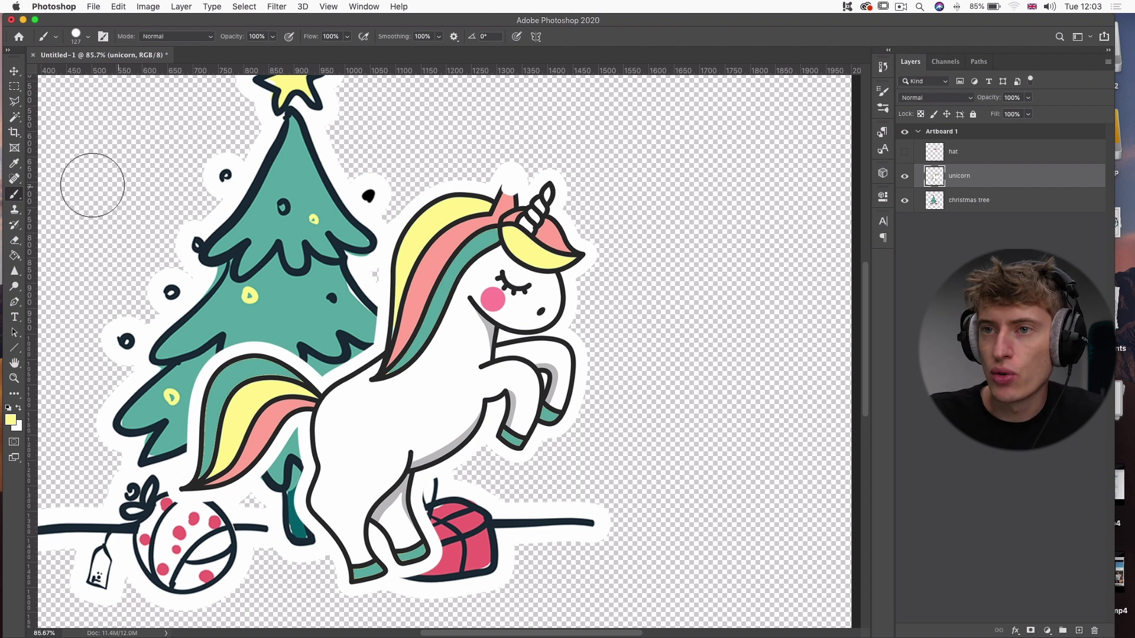
Step: Select the unicorn's pink cheek with the Magic Wand, paint it with the red sampled from the gift box, and clear the selection
{"action": "left_click", "coordinate": [14, 117]}
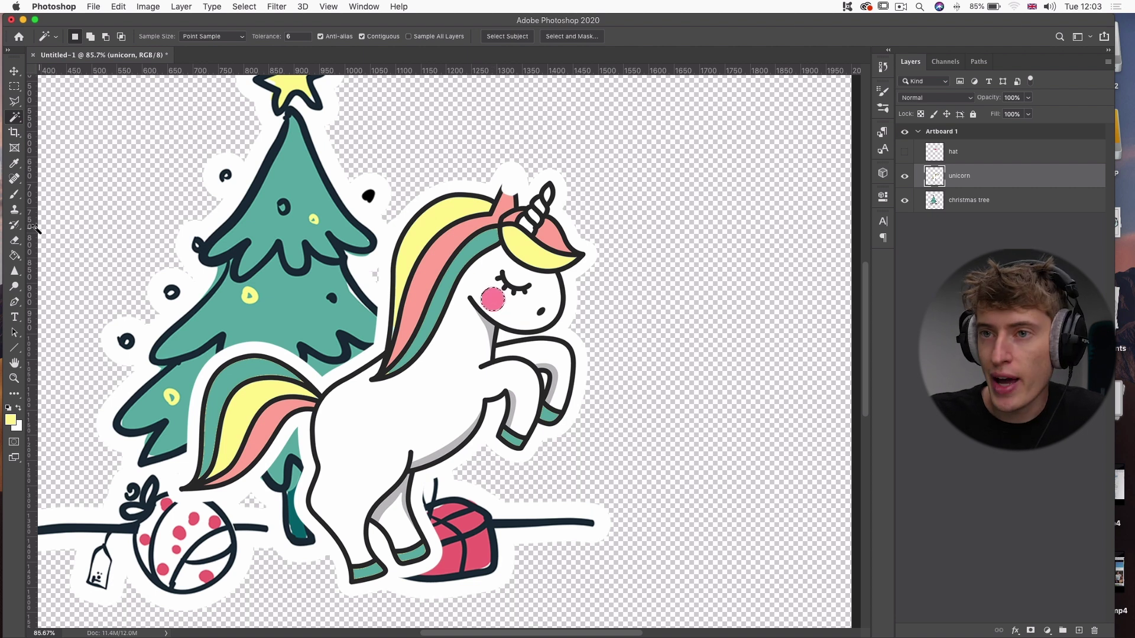
{"action": "left_click", "coordinate": [13, 195]}
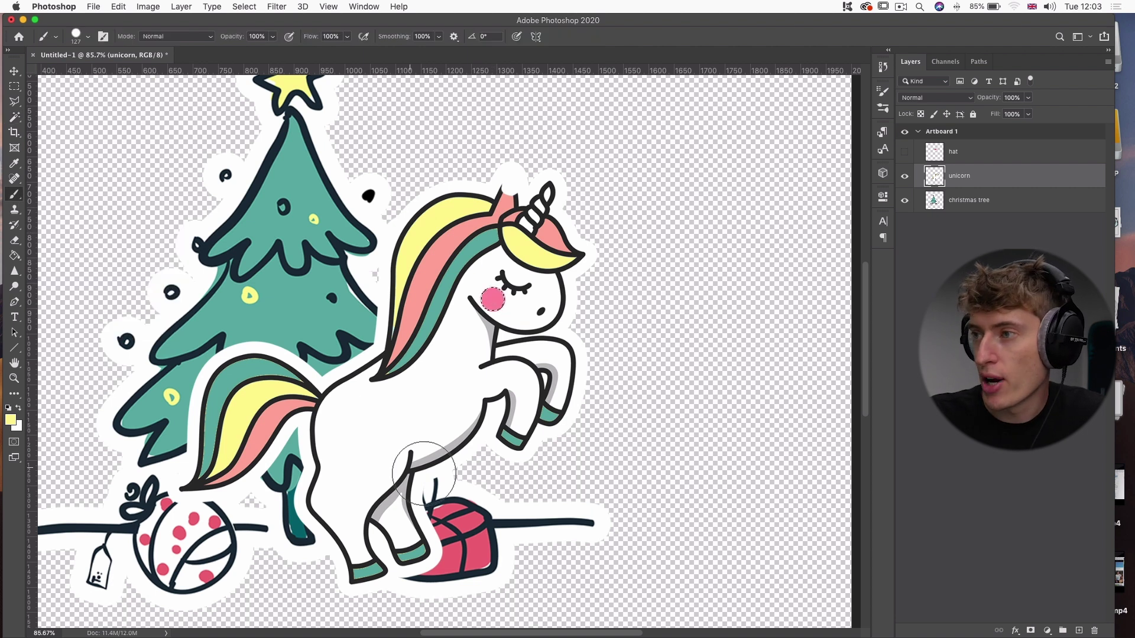
{"action": "left_click", "coordinate": [484, 535], "text": "alt"}
{"action": "left_click_drag", "start_coordinate": [488, 290], "coordinate": [491, 298]}
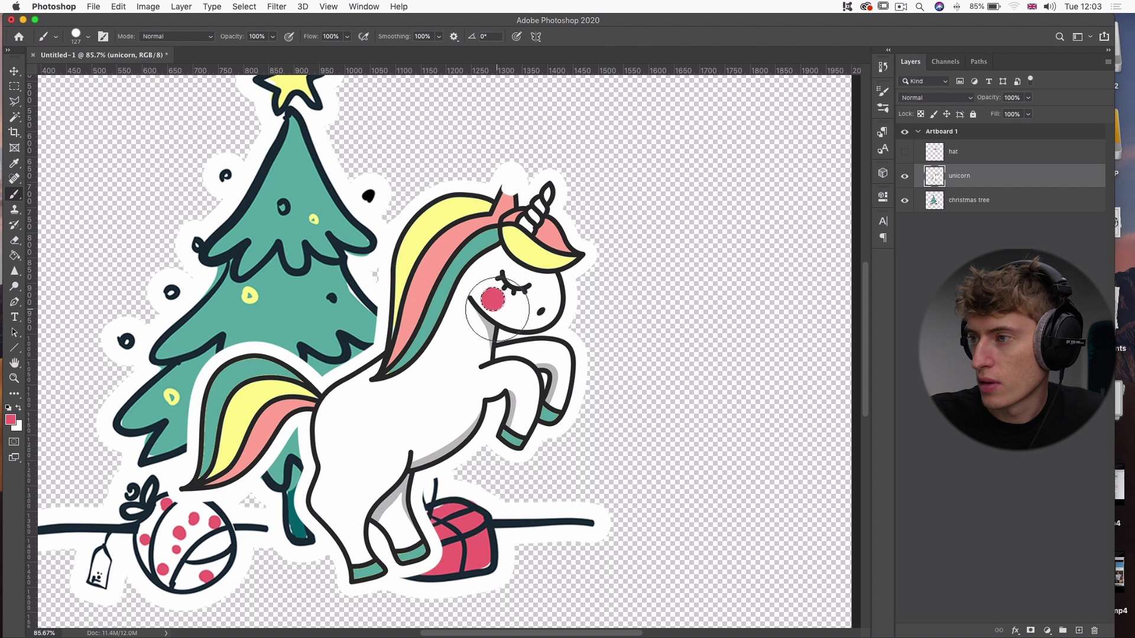
{"action": "key", "text": "super+d"}
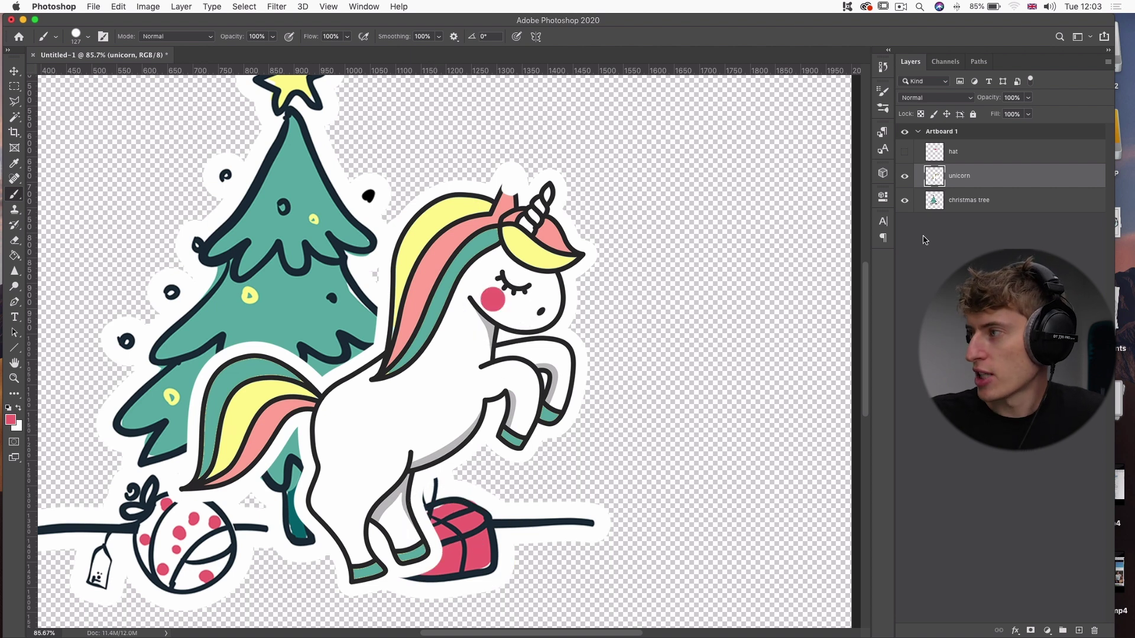
Step: Show the hat layer again and check the whole design on the artboard
{"action": "left_click", "coordinate": [906, 152]}
{"action": "scroll", "coordinate": [512, 336], "scroll_direction": "down", "scroll_amount": 5}
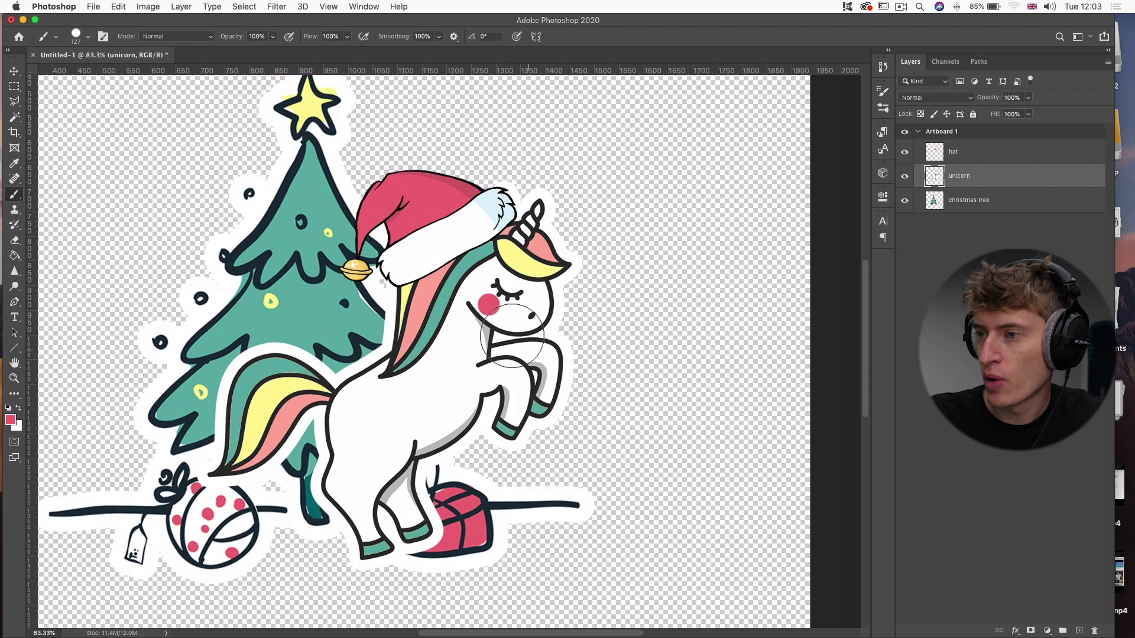
{"action": "scroll", "coordinate": [511, 335], "scroll_direction": "down", "scroll_amount": 2}
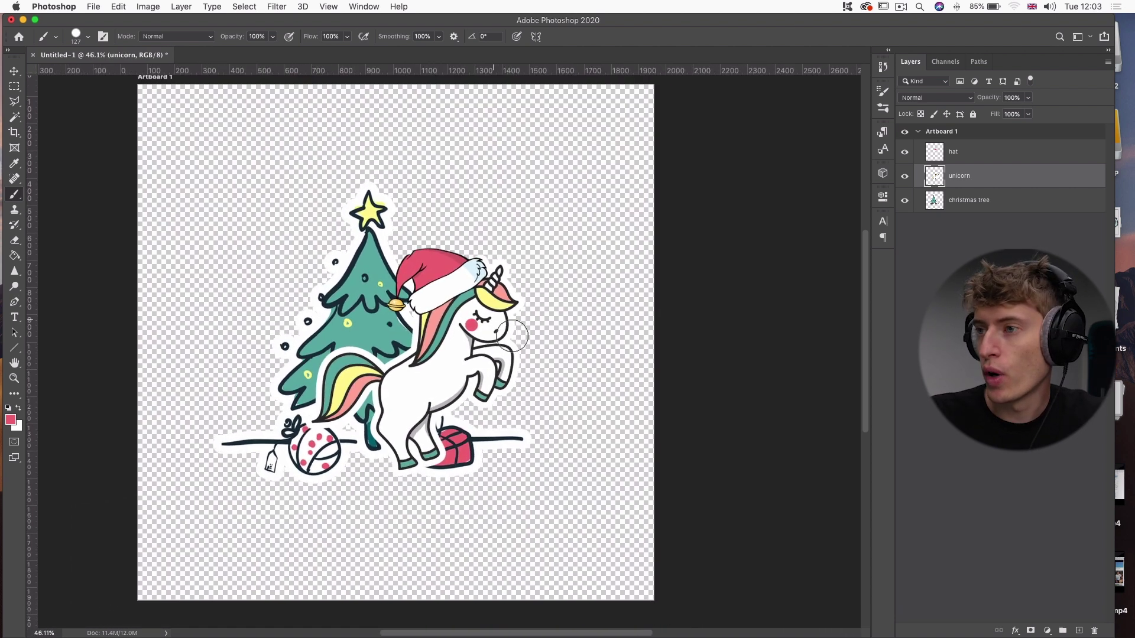
{"action": "scroll", "coordinate": [512, 336], "scroll_direction": "down", "scroll_amount": 2}
{"action": "scroll", "coordinate": [512, 336], "scroll_direction": "up", "scroll_amount": 2}
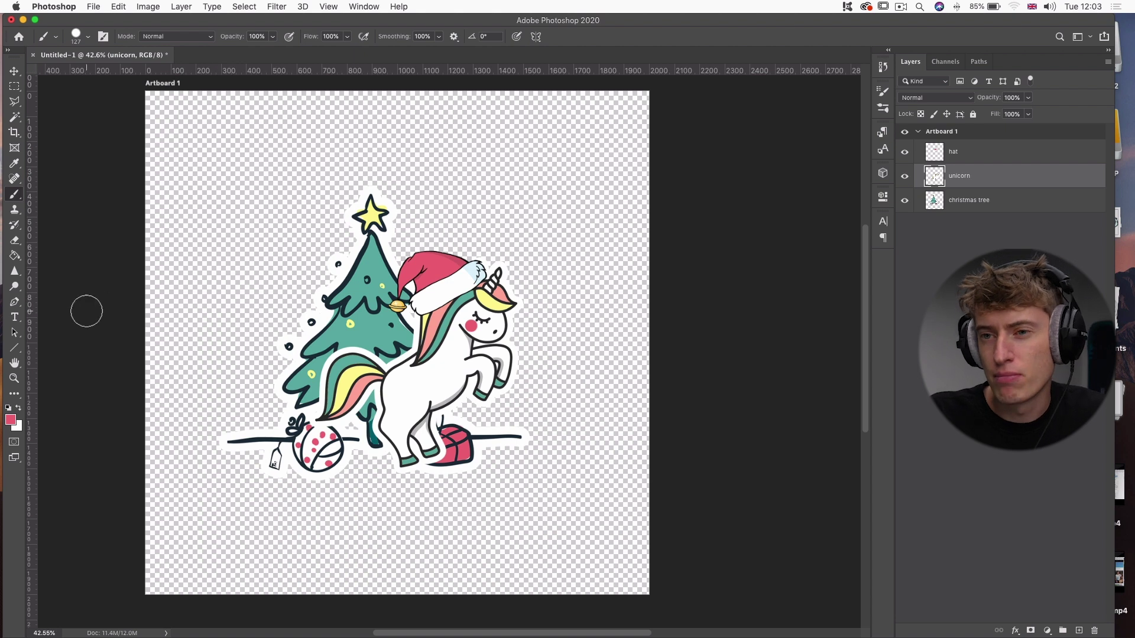
Step: Add a text box below the artwork containing CHRISTMACORN at 16 pt
{"action": "left_click", "coordinate": [15, 317]}
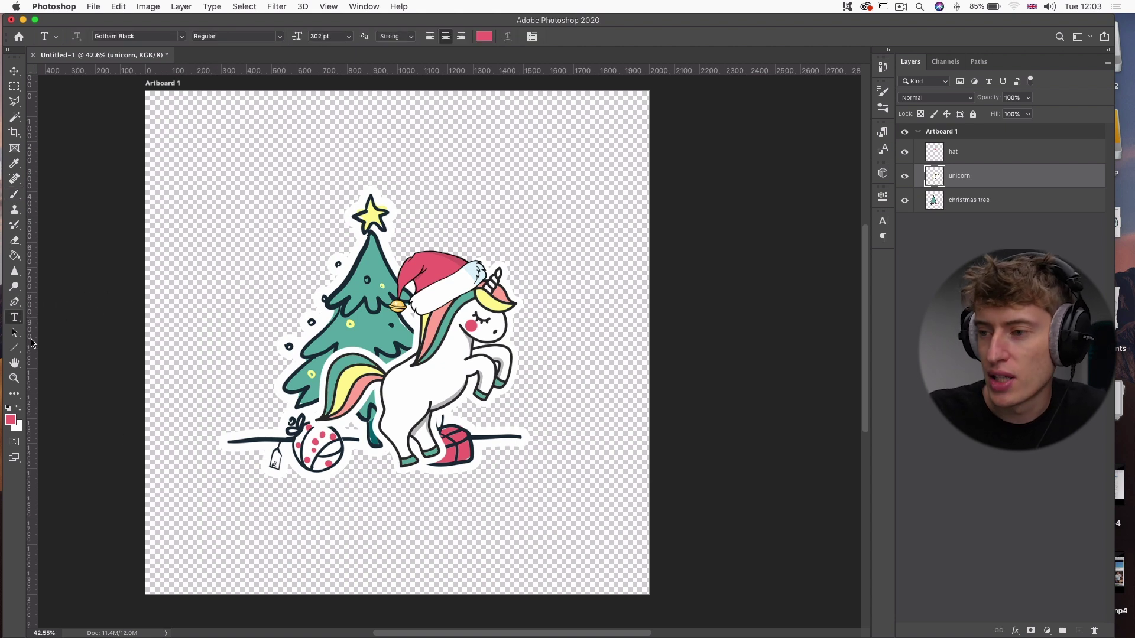
{"action": "left_click_drag", "start_coordinate": [166, 500], "coordinate": [559, 576]}
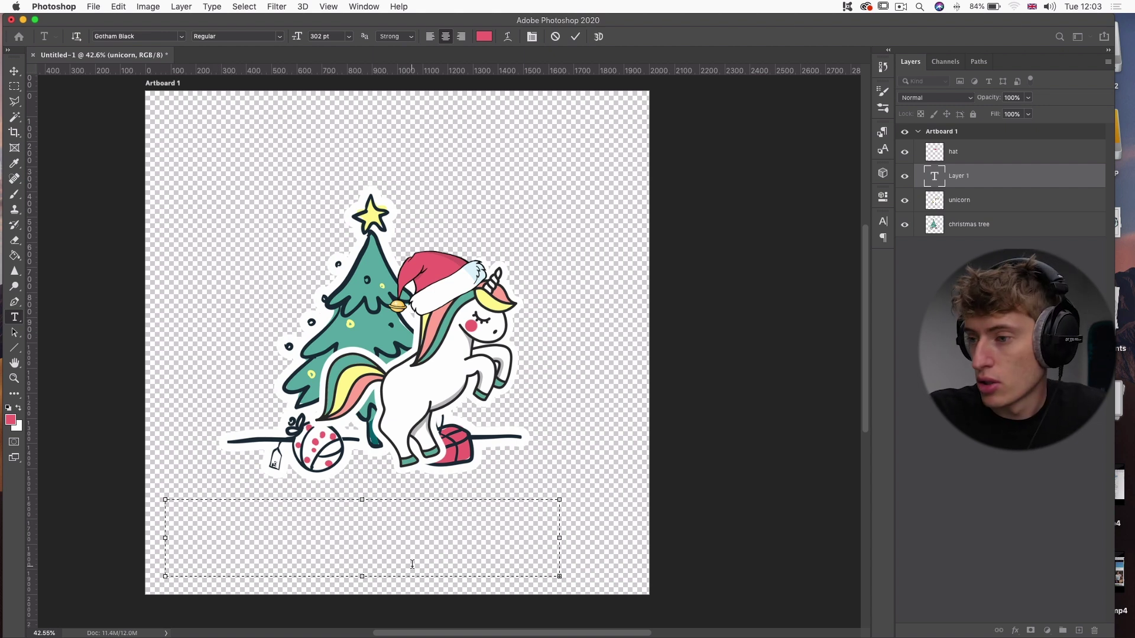
{"action": "left_click", "coordinate": [348, 37]}
{"action": "left_click", "coordinate": [335, 127]}
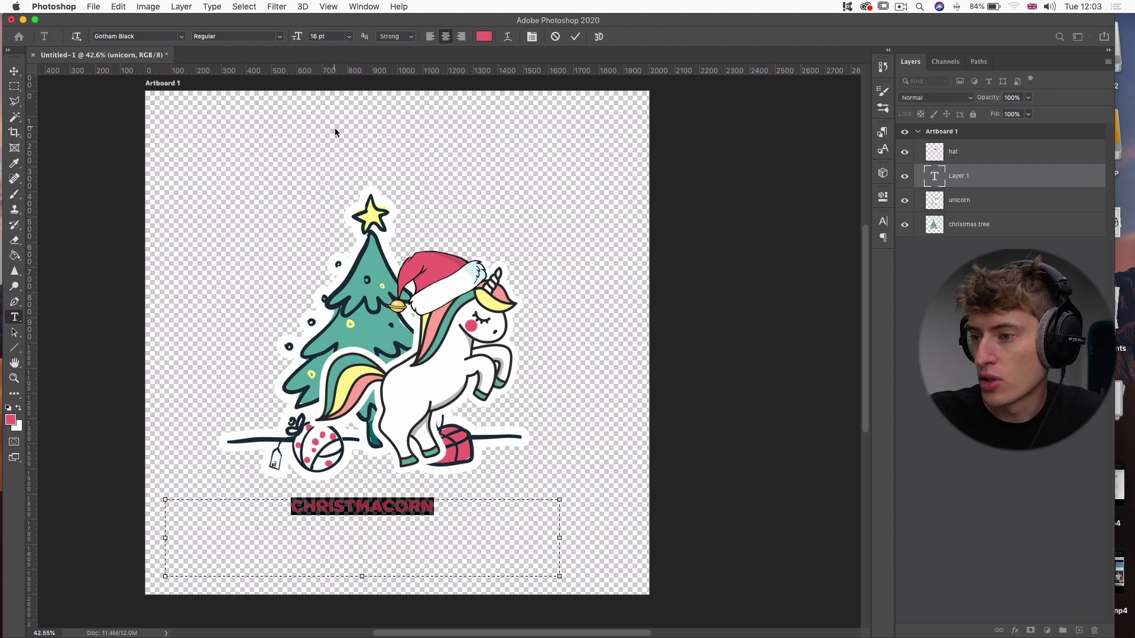
Step: Increase the font size of the CHRISTMACORN text to 35 pt
{"action": "left_click", "coordinate": [329, 37]}
{"action": "key", "text": "Up"}
{"action": "key", "text": "Up"}
{"action": "key", "text": "Up"}
{"action": "key", "text": "Up"}
{"action": "key", "text": "Up"}
{"action": "key", "text": "Up"}
{"action": "key", "text": "Up"}
{"action": "key", "text": "Up"}
{"action": "key", "text": "Up"}
{"action": "key", "text": "Up"}
{"action": "key", "text": "Up"}
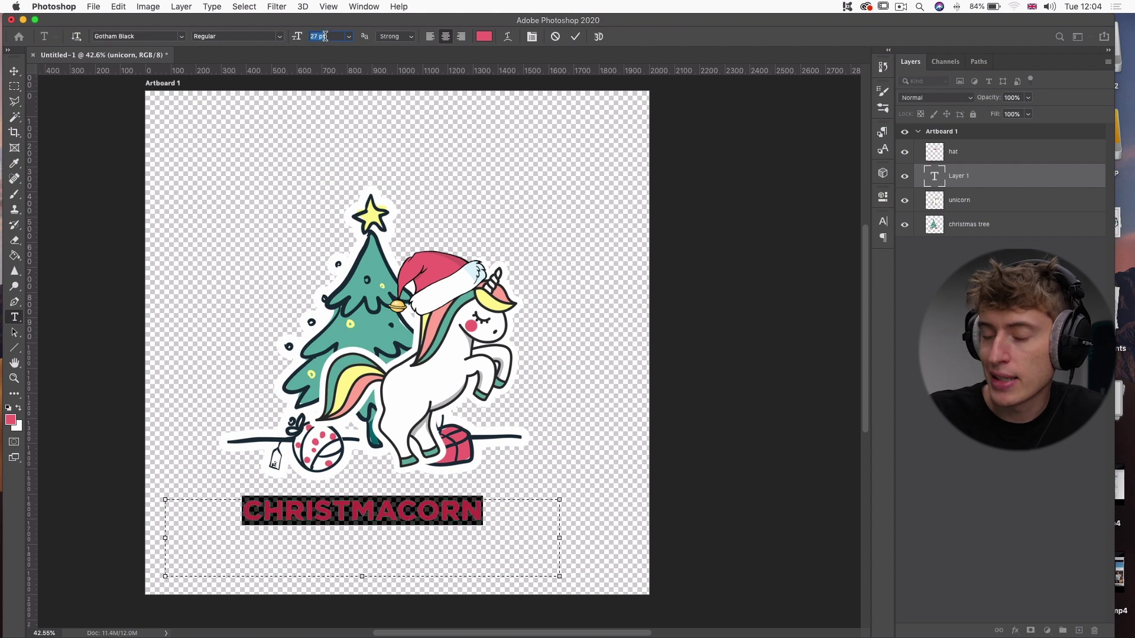
{"action": "key", "text": "Up"}
{"action": "key", "text": "Up"}
{"action": "key", "text": "Up"}
{"action": "key", "text": "Up"}
{"action": "key", "text": "Up"}
{"action": "key", "text": "Up"}
{"action": "key", "text": "Up"}
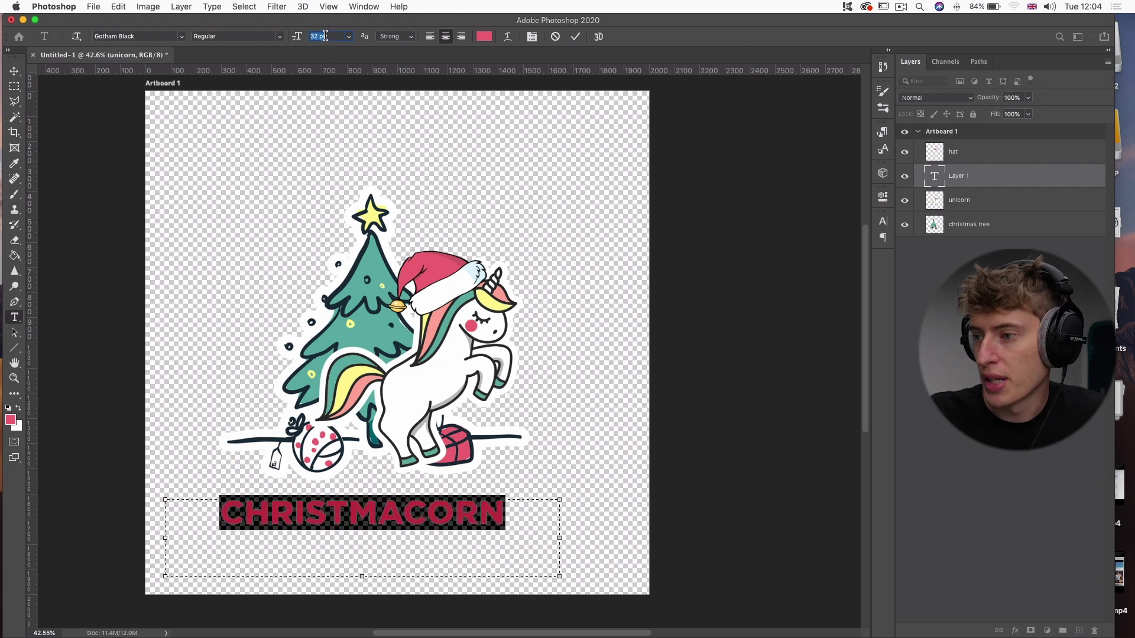
{"action": "key", "text": "Up"}
{"action": "left_click", "coordinate": [461, 516]}
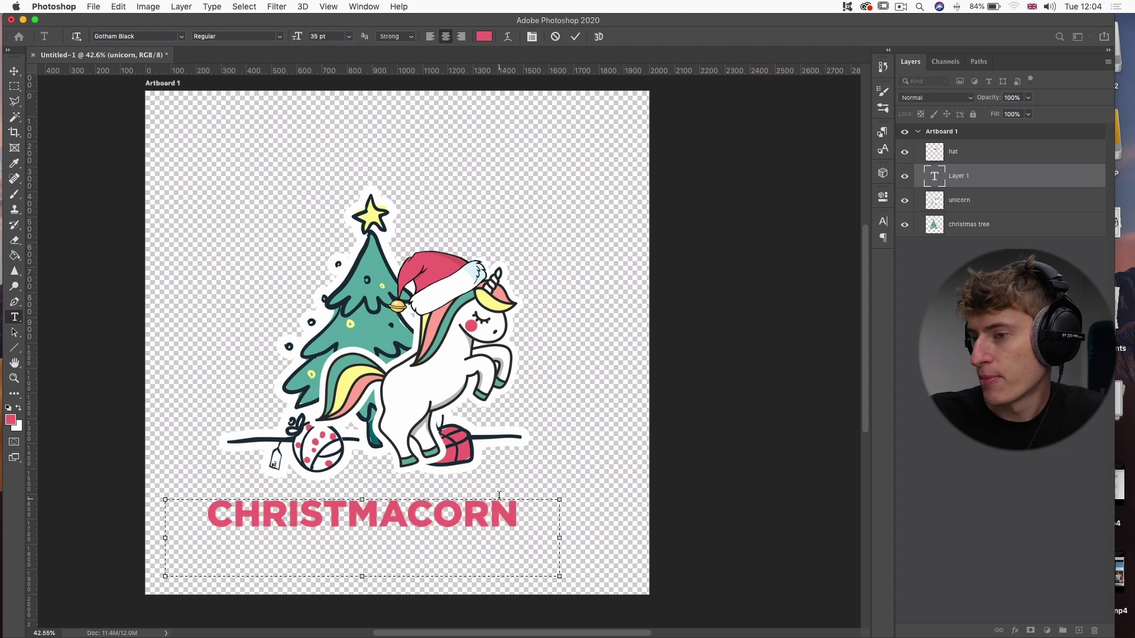
Step: Move the CHRISTMACORN text up to overlap the base of the artwork, commit it, and place its layer beneath the christmas tree layer
{"action": "key", "text": "ctrl+a"}
{"action": "left_click_drag", "start_coordinate": [550, 471], "coordinate": [564, 432]}
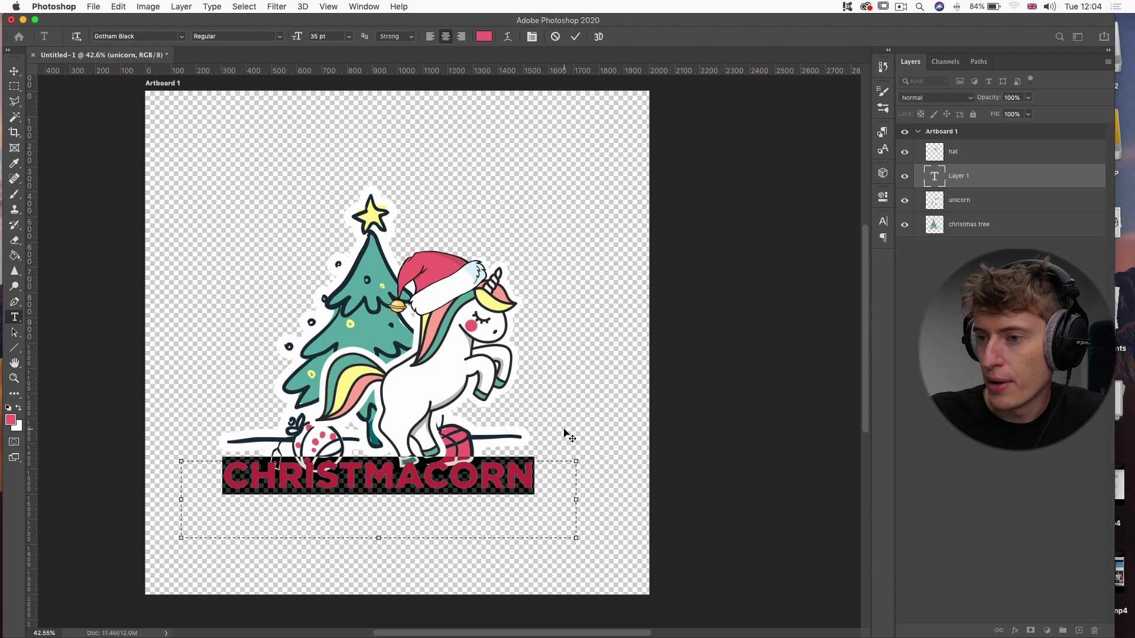
{"action": "left_click_drag", "start_coordinate": [552, 425], "coordinate": [550, 426]}
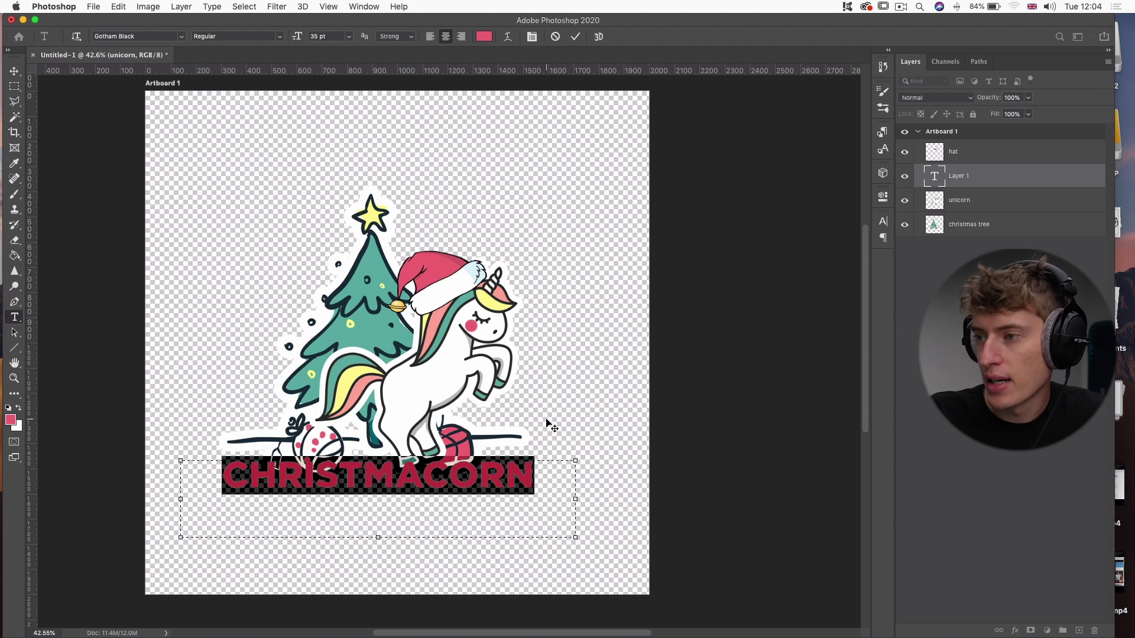
{"action": "left_click", "coordinate": [575, 36]}
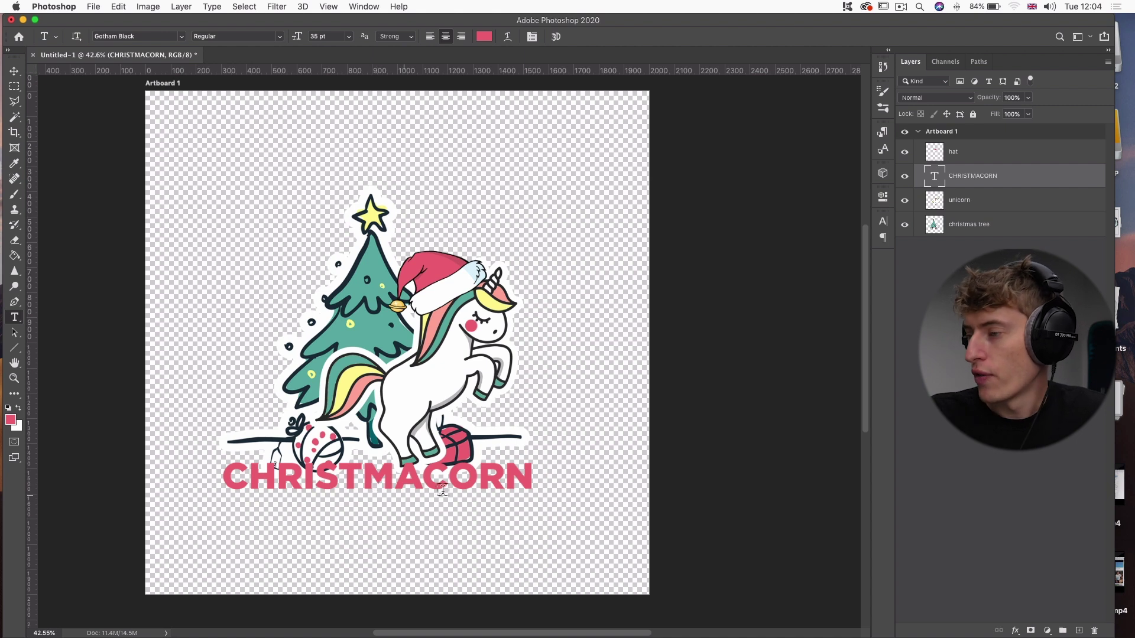
{"action": "left_click_drag", "start_coordinate": [1000, 177], "coordinate": [987, 233]}
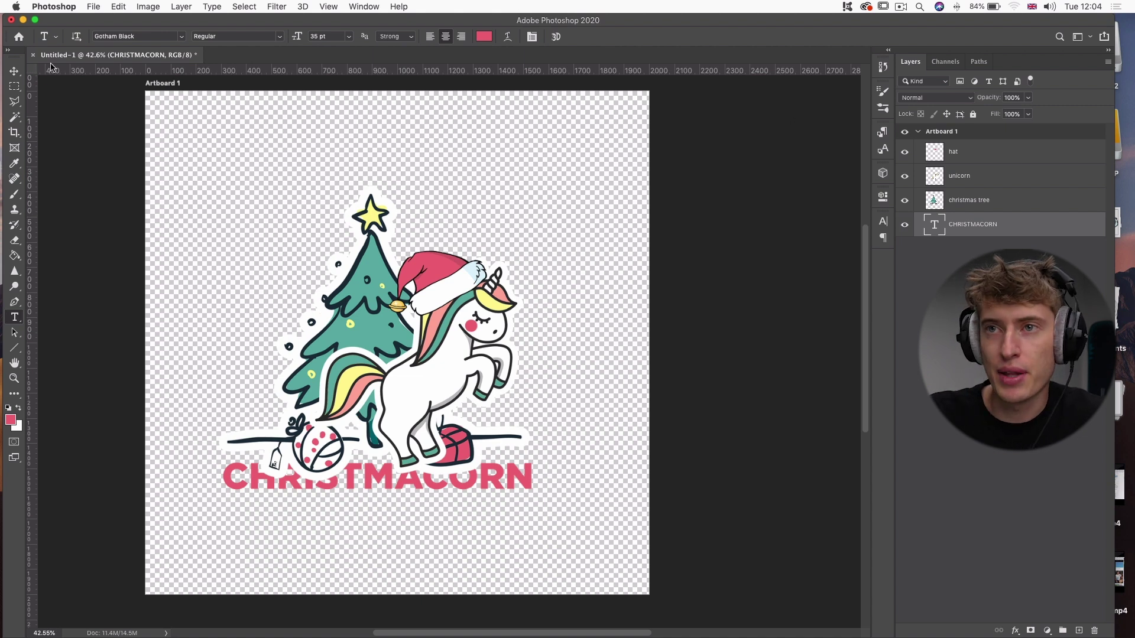
Step: Nudge the CHRISTMACORN text down and slightly left with the Move tool so it sits under the artwork
{"action": "left_click", "coordinate": [14, 72]}
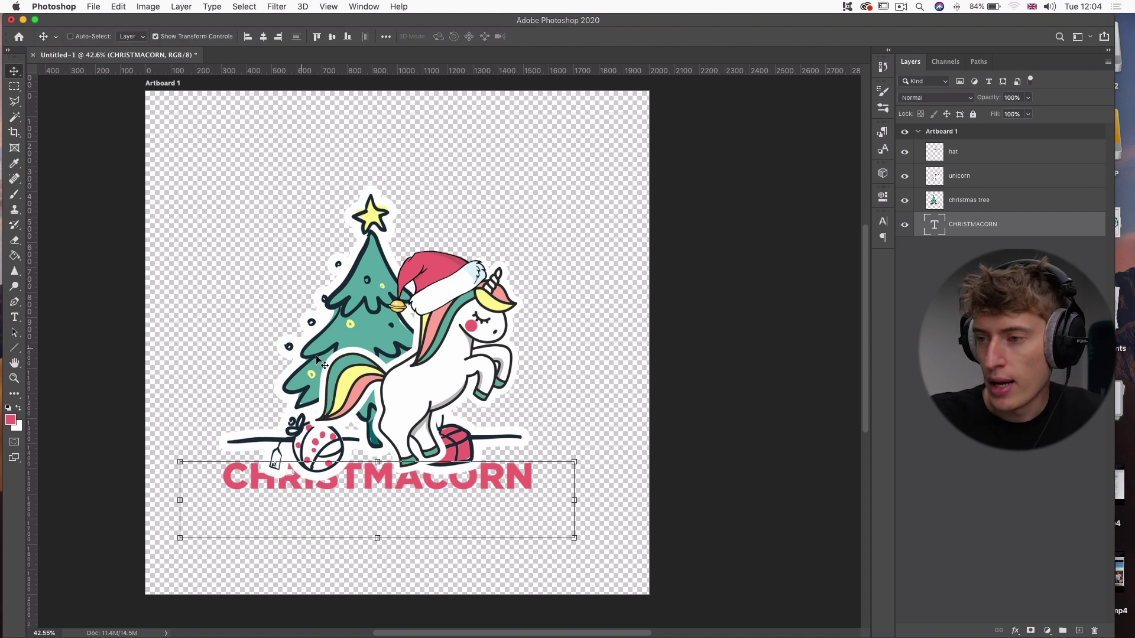
{"action": "key", "text": "shift+Down"}
{"action": "key", "text": "shift+Down"}
{"action": "key", "text": "shift+Down"}
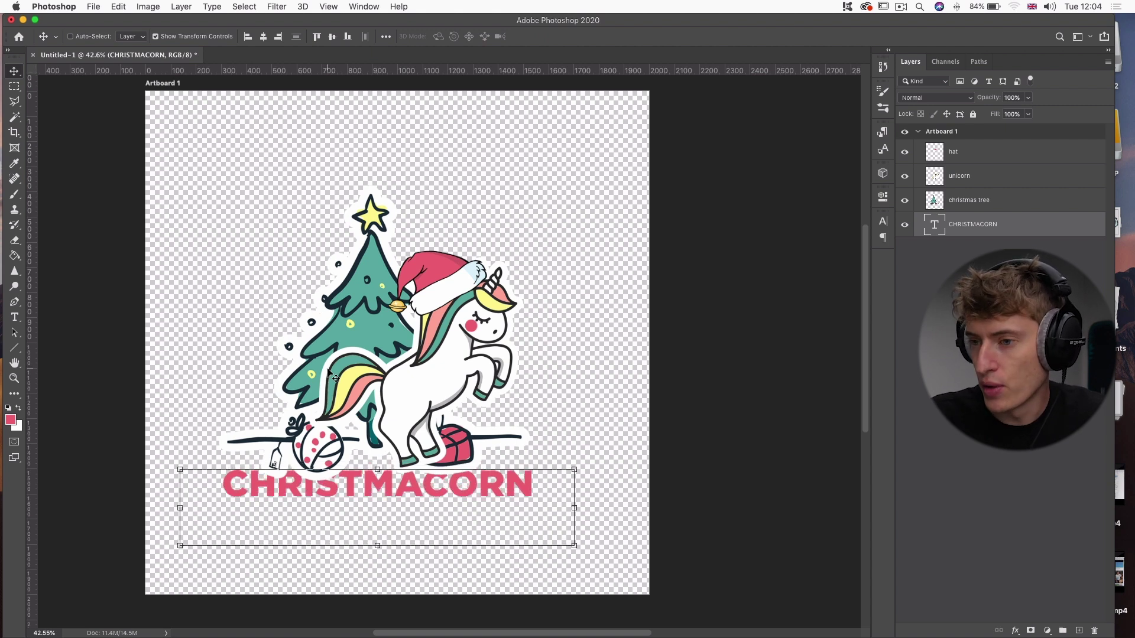
{"action": "key", "text": "shift+Left"}
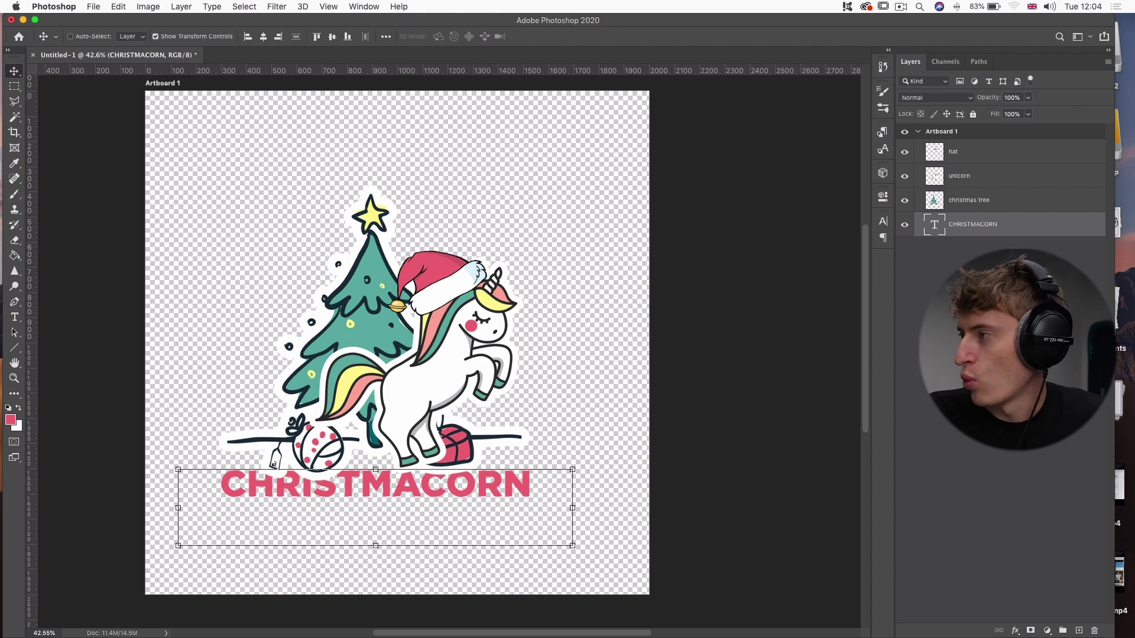
Step: Add a Color Overlay to the CHRISTMACORN text layer in the green sampled from the Christmas tree, 61b1a8
{"action": "double_click", "coordinate": [1030, 230]}
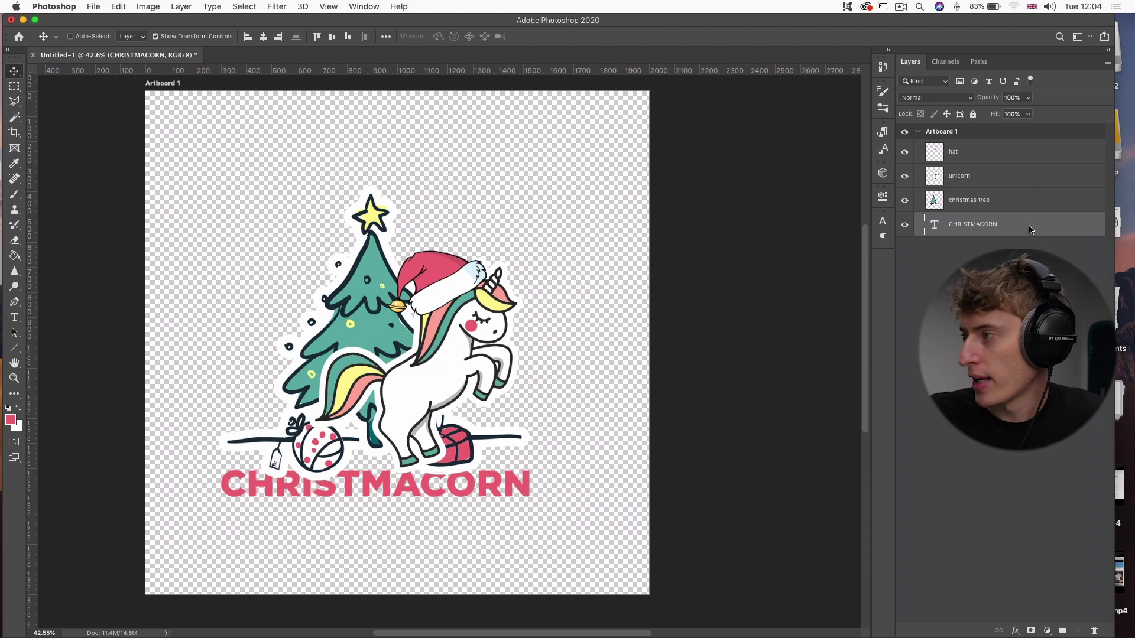
{"action": "left_click_drag", "start_coordinate": [804, 219], "coordinate": [665, 86]}
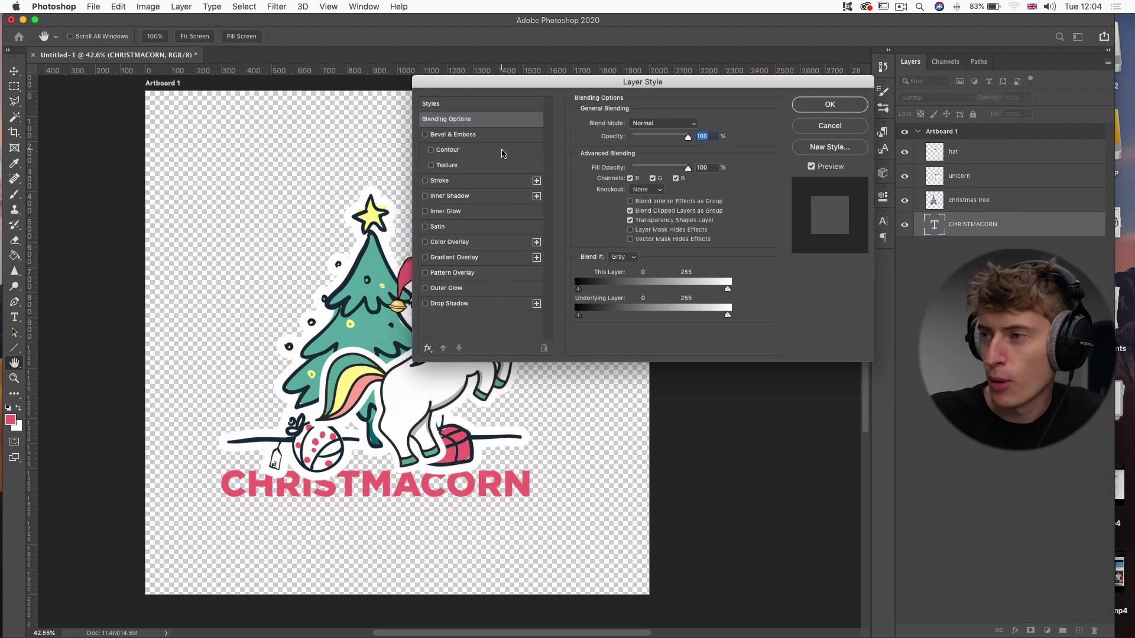
{"action": "left_click", "coordinate": [459, 243]}
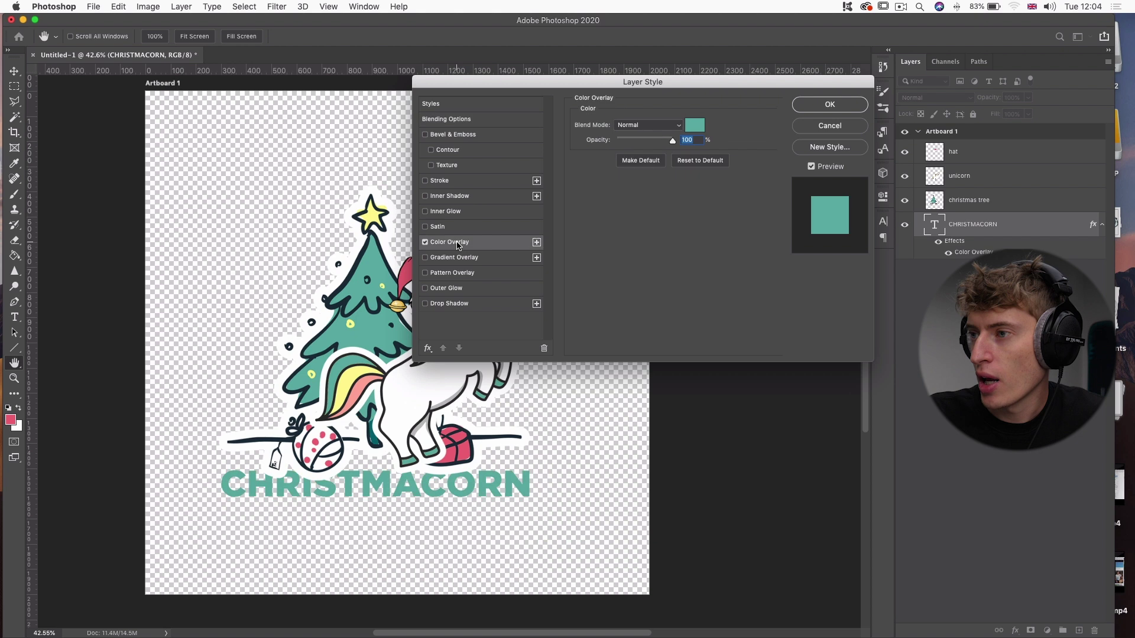
{"action": "left_click", "coordinate": [701, 130]}
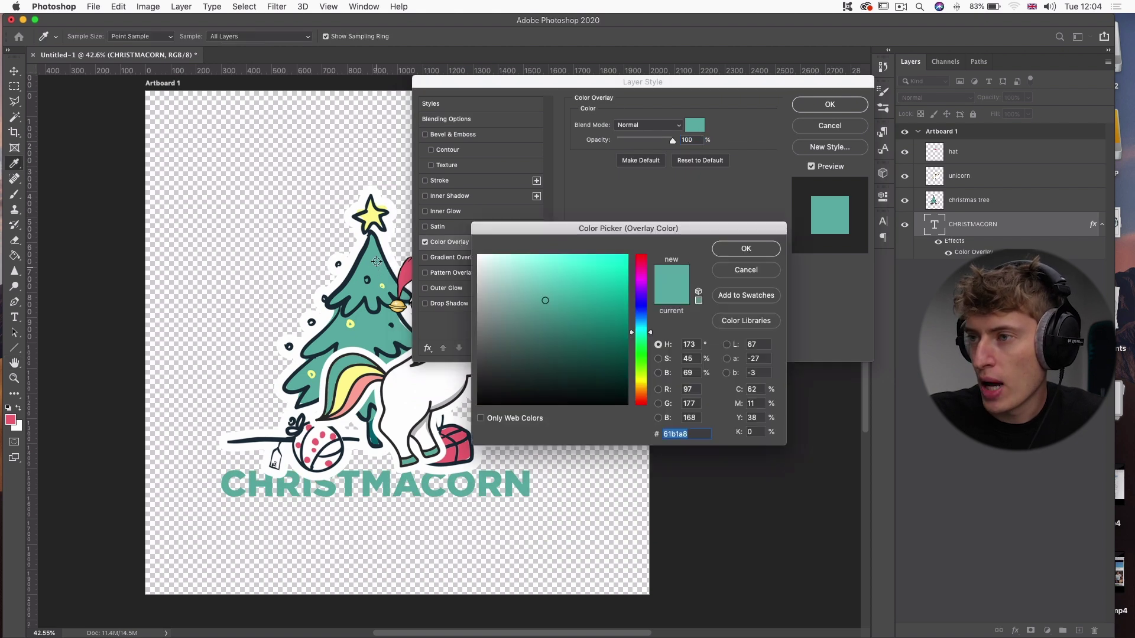
{"action": "left_click", "coordinate": [373, 218]}
{"action": "left_click", "coordinate": [370, 258]}
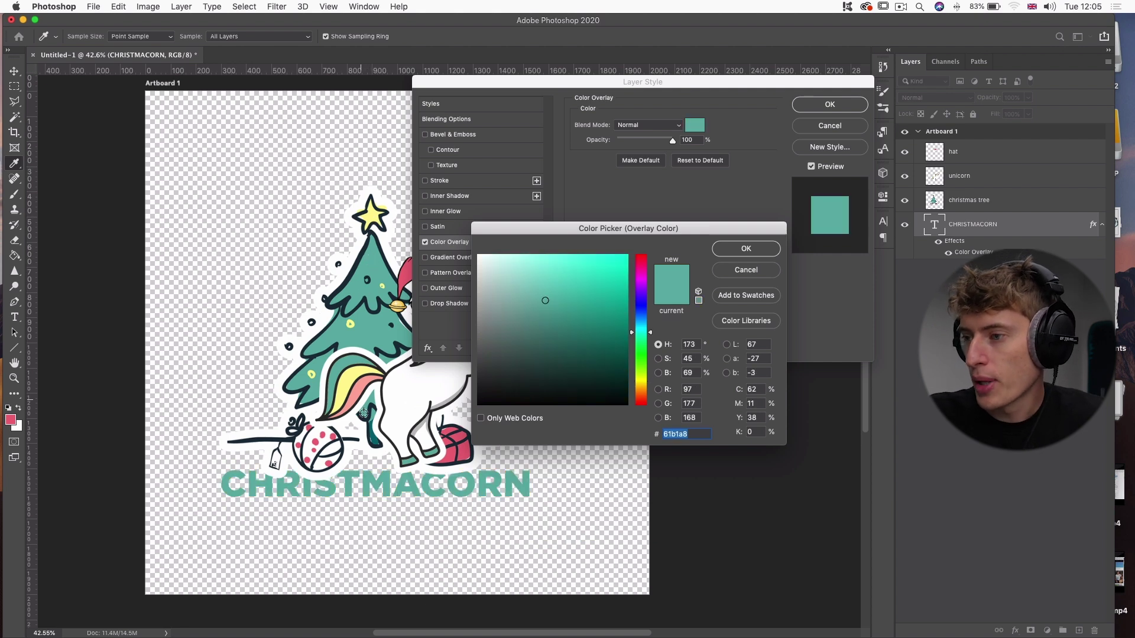
{"action": "left_click", "coordinate": [465, 449]}
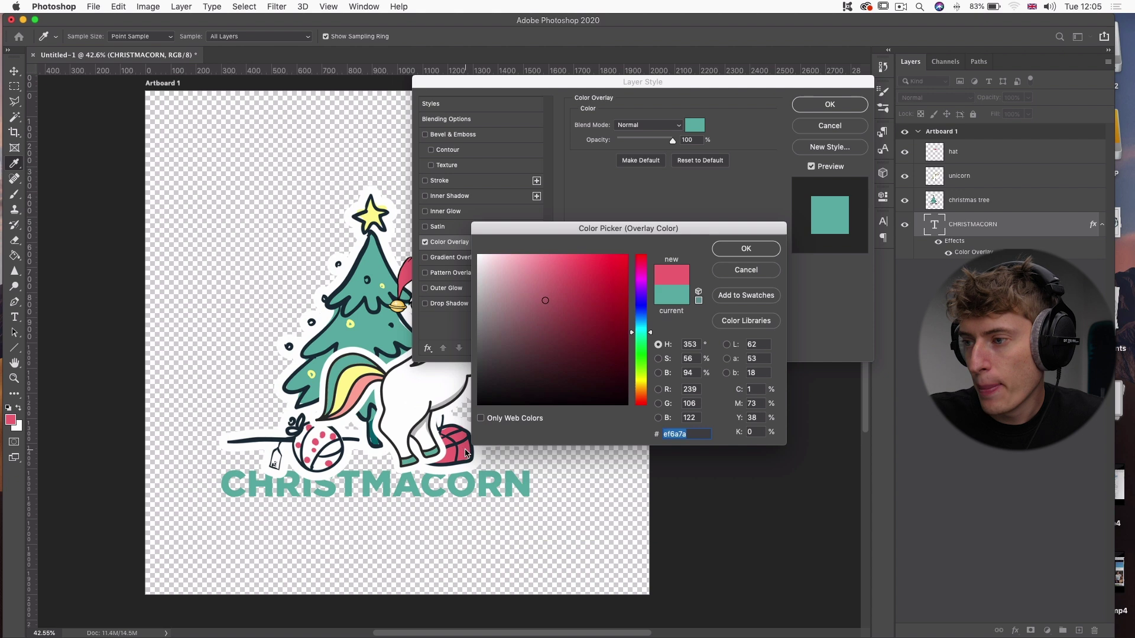
{"action": "left_click", "coordinate": [375, 266]}
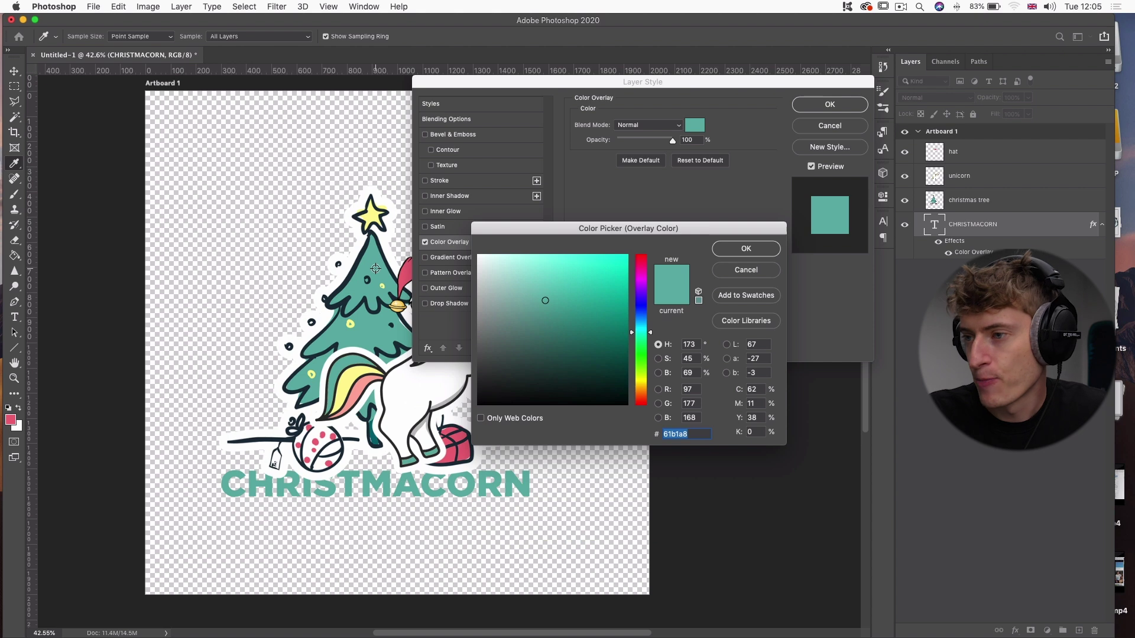
{"action": "left_click", "coordinate": [722, 252]}
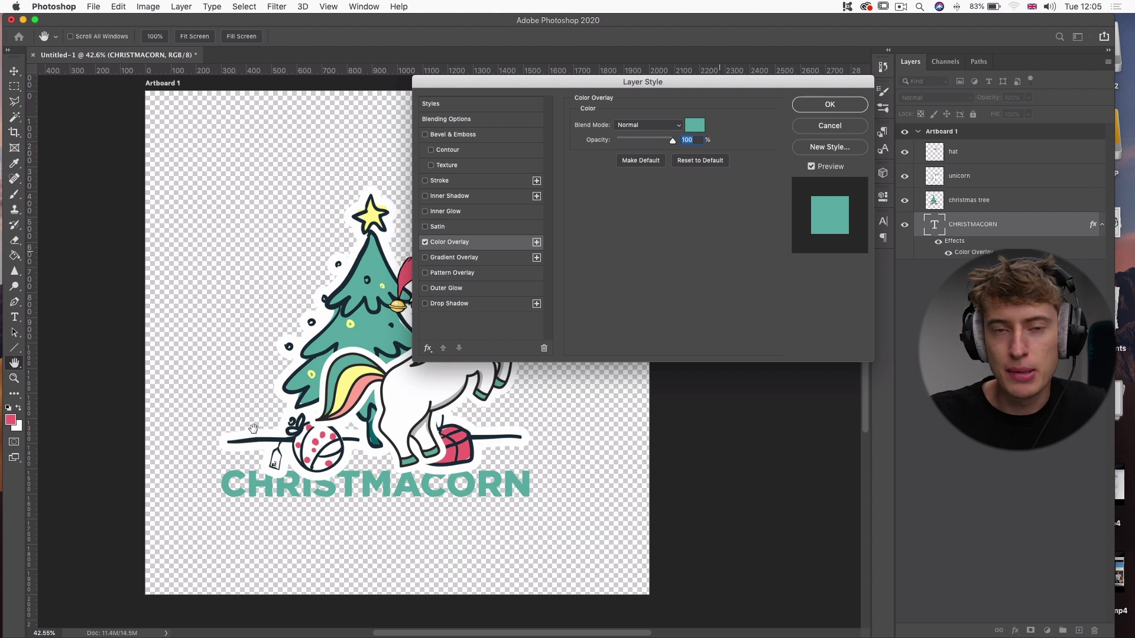
Step: Add a white outside Stroke of 32 px at 100% opacity to the CHRISTMACORN text and apply the layer style
{"action": "left_click", "coordinate": [439, 180]}
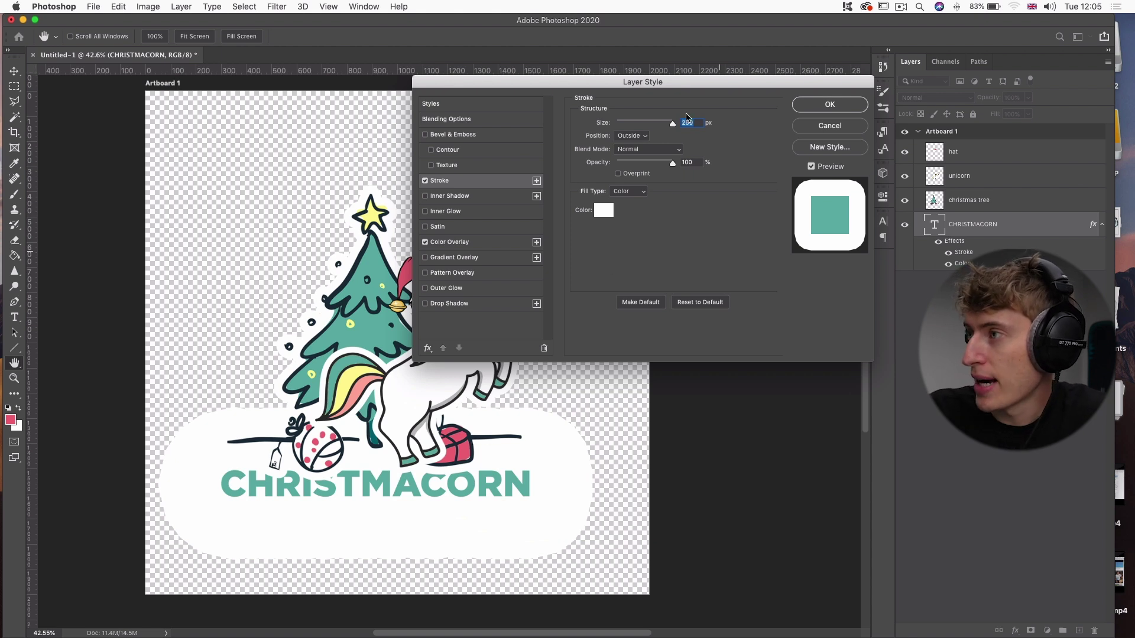
{"action": "left_click_drag", "start_coordinate": [675, 127], "coordinate": [639, 126]}
{"action": "mouse_move", "coordinate": [672, 163]}
{"action": "left_mouse_down"}
{"action": "mouse_move", "coordinate": [647, 166]}
{"action": "mouse_move", "coordinate": [686, 165]}
{"action": "left_mouse_up"}
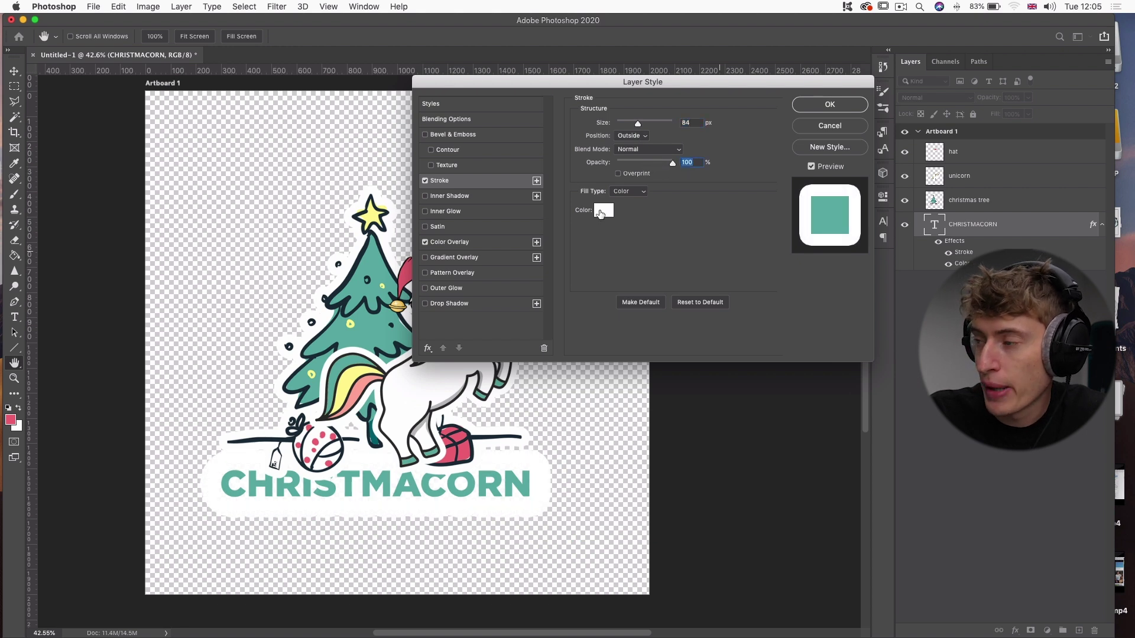
{"action": "left_click", "coordinate": [601, 212]}
{"action": "key", "text": "Return"}
{"action": "left_click_drag", "start_coordinate": [639, 125], "coordinate": [628, 128]}
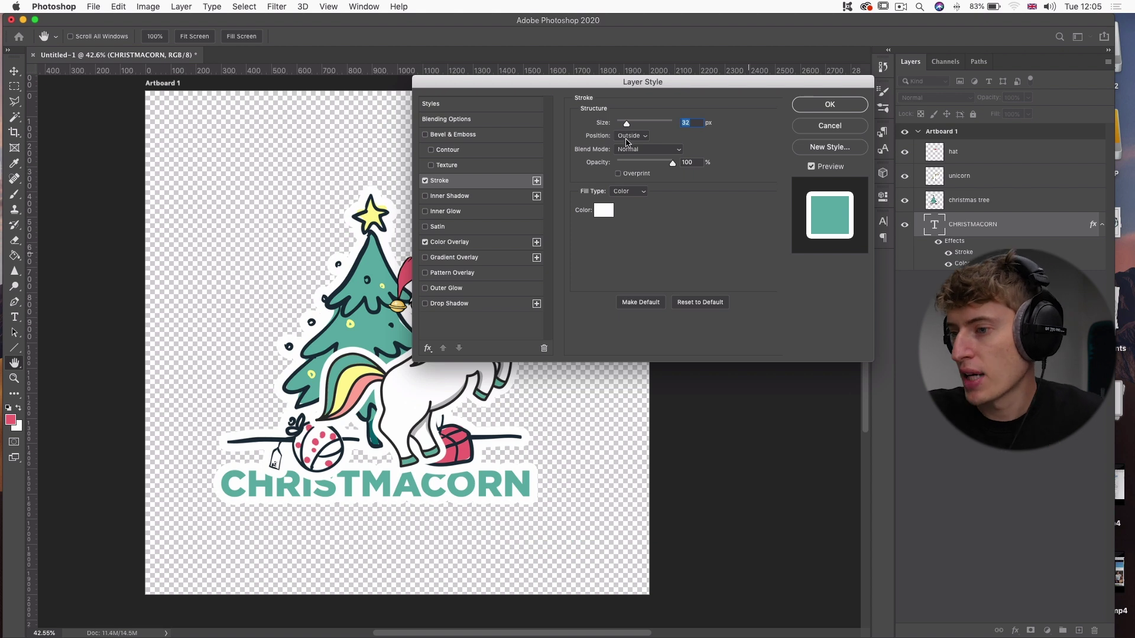
{"action": "left_click", "coordinate": [829, 105]}
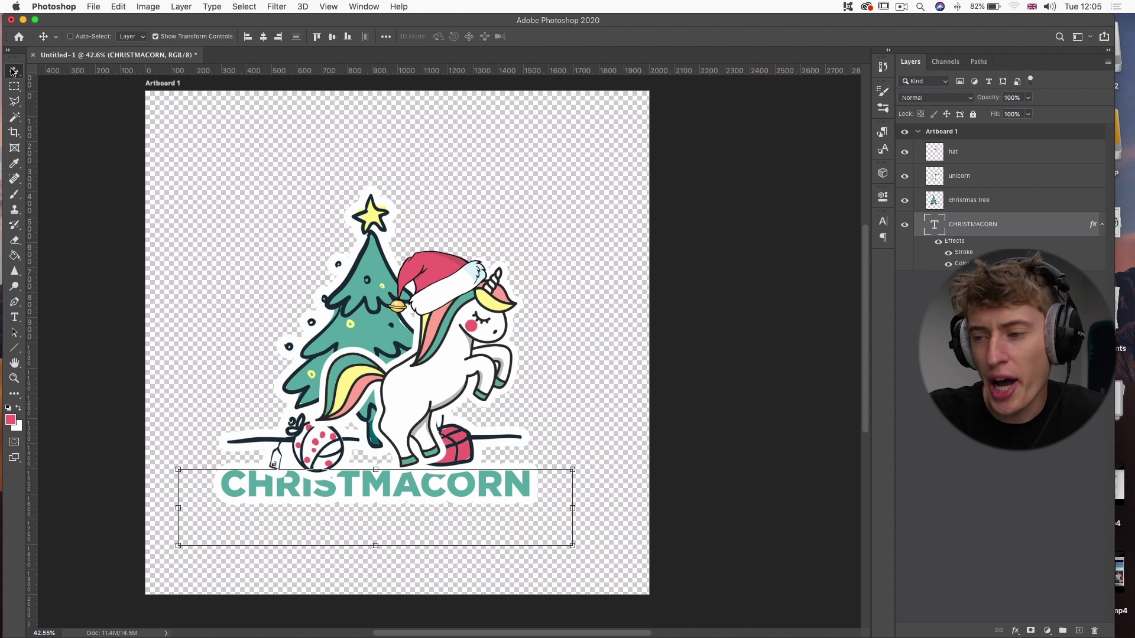
Step: Nudge the outlined CHRISTMACORN text slightly further down, deselect it, and review the full design
{"action": "key", "text": "shift+Down"}
{"action": "key", "text": "Down"}
{"action": "key", "text": "Down"}
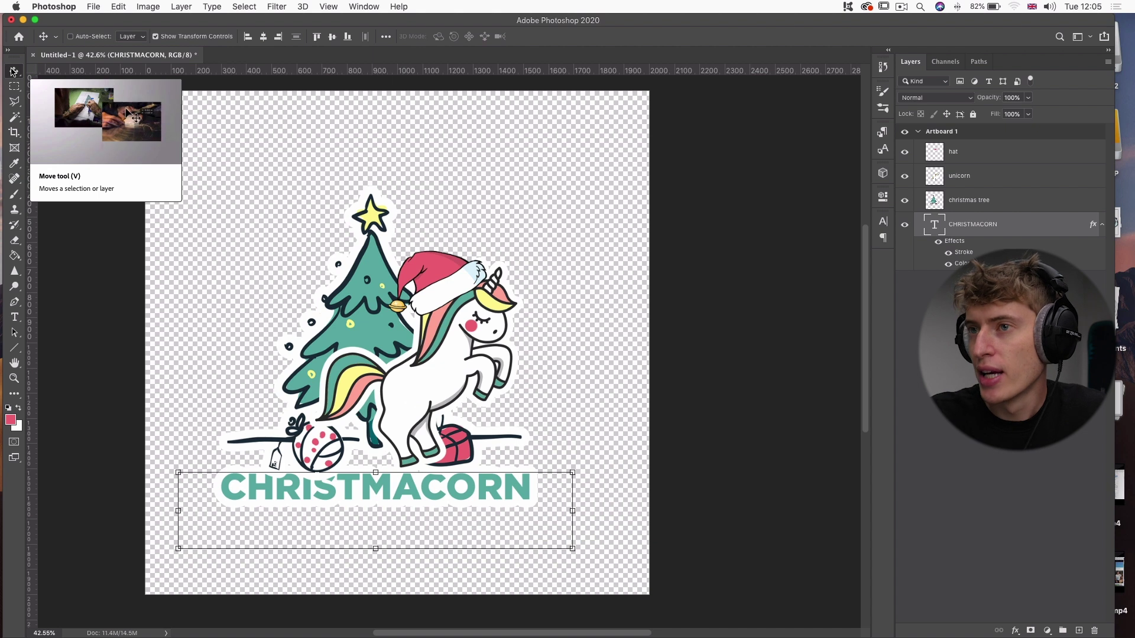
{"action": "left_click", "coordinate": [513, 430]}
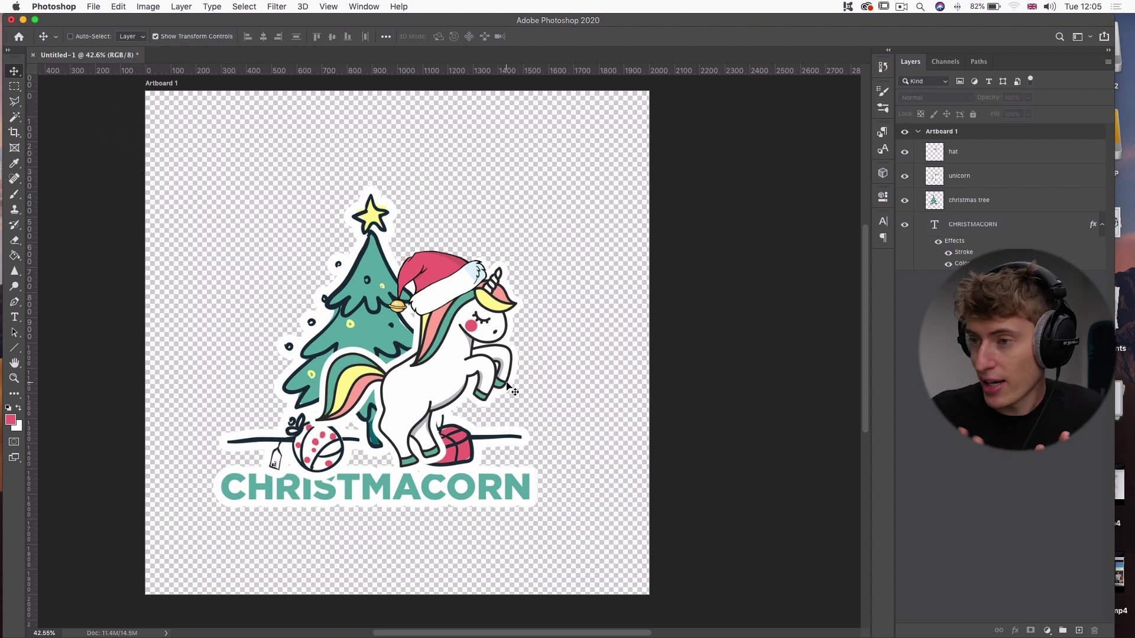
{"action": "scroll", "coordinate": [520, 414], "scroll_direction": "down", "scroll_amount": 3}
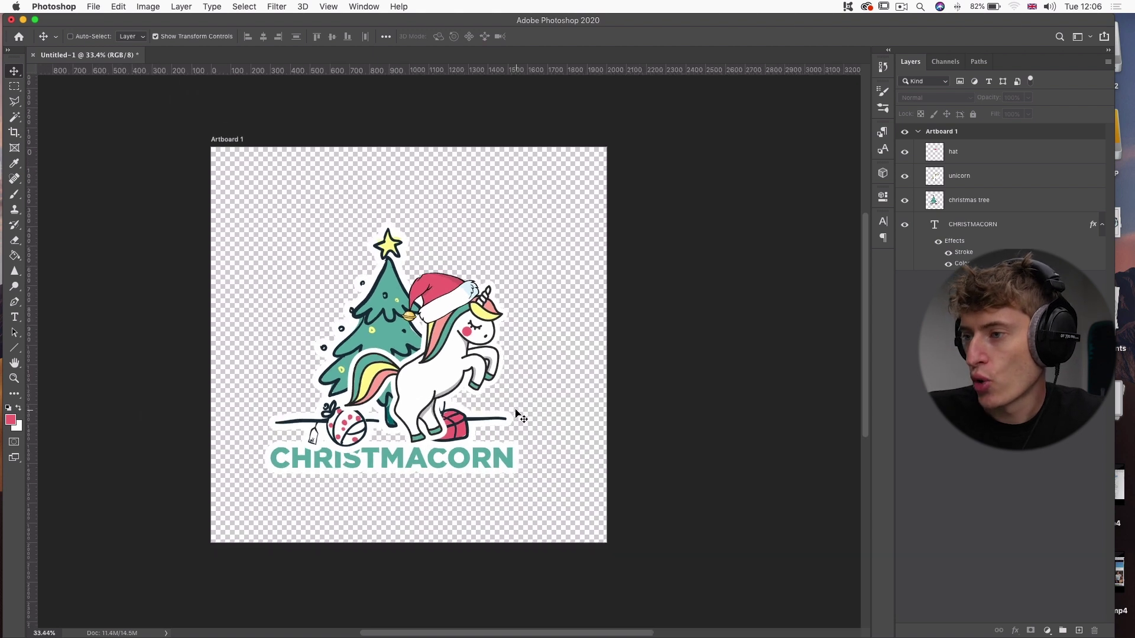
Step: Inspect the design up close for transparent gaps in the white outline around the tree, unicorn, presents and caption
{"action": "scroll", "coordinate": [520, 413], "scroll_direction": "up", "scroll_amount": 4}
{"action": "scroll", "coordinate": [491, 418], "scroll_direction": "up", "scroll_amount": 5}
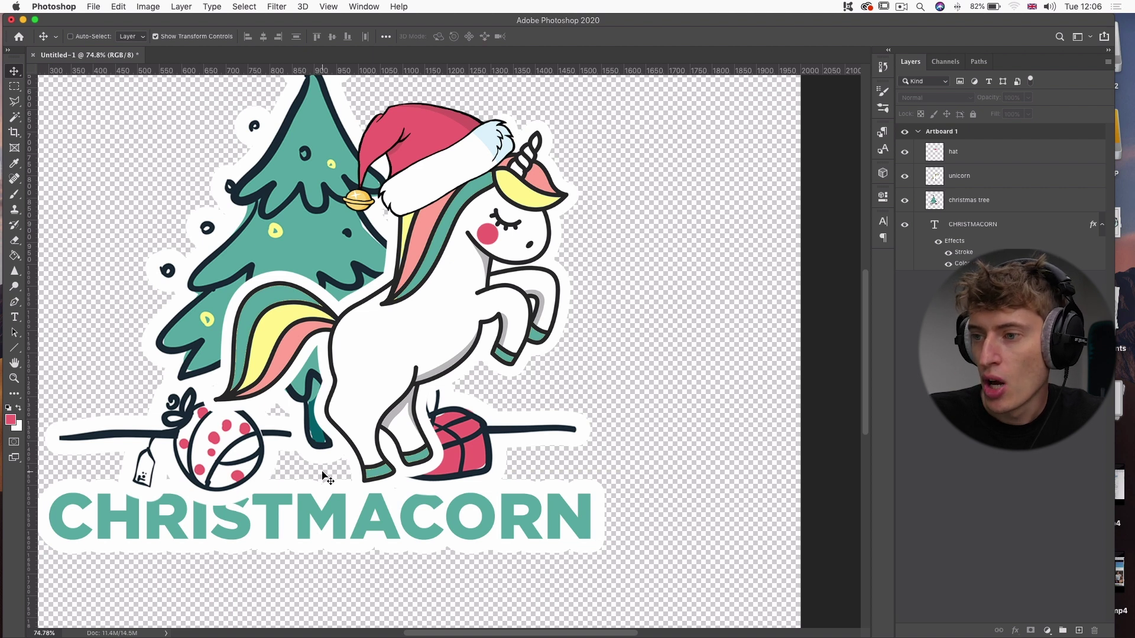
{"action": "scroll", "coordinate": [324, 470], "scroll_direction": "left", "scroll_amount": 3}
{"action": "scroll", "coordinate": [325, 470], "scroll_direction": "up", "scroll_amount": 2}
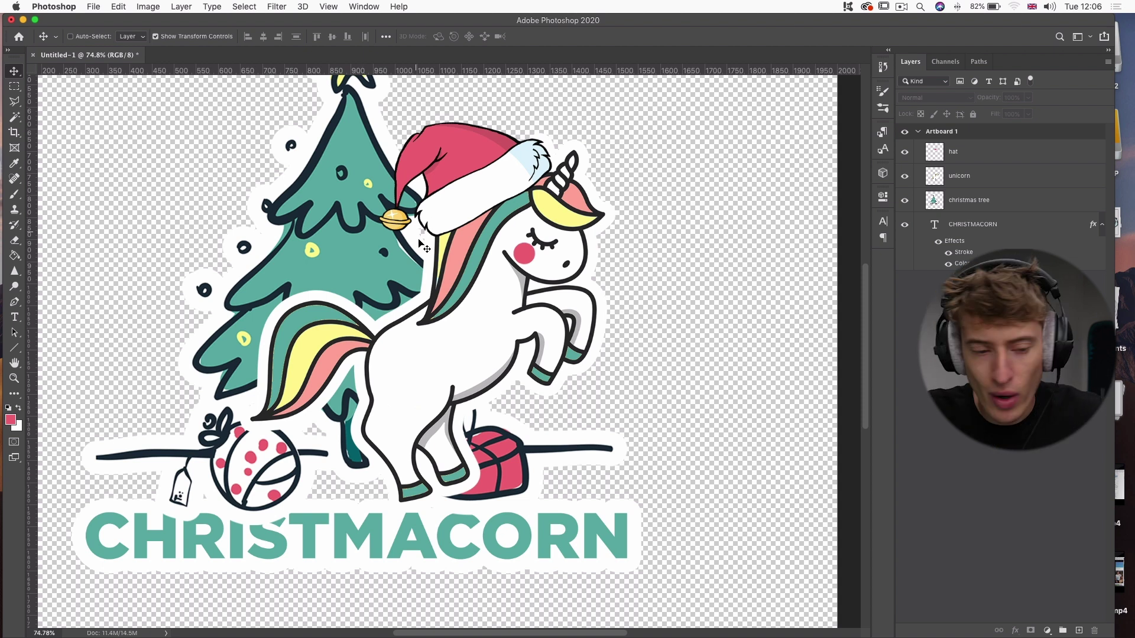
{"action": "scroll", "coordinate": [420, 246], "scroll_direction": "up", "scroll_amount": 2}
{"action": "scroll", "coordinate": [425, 217], "scroll_direction": "up", "scroll_amount": 3}
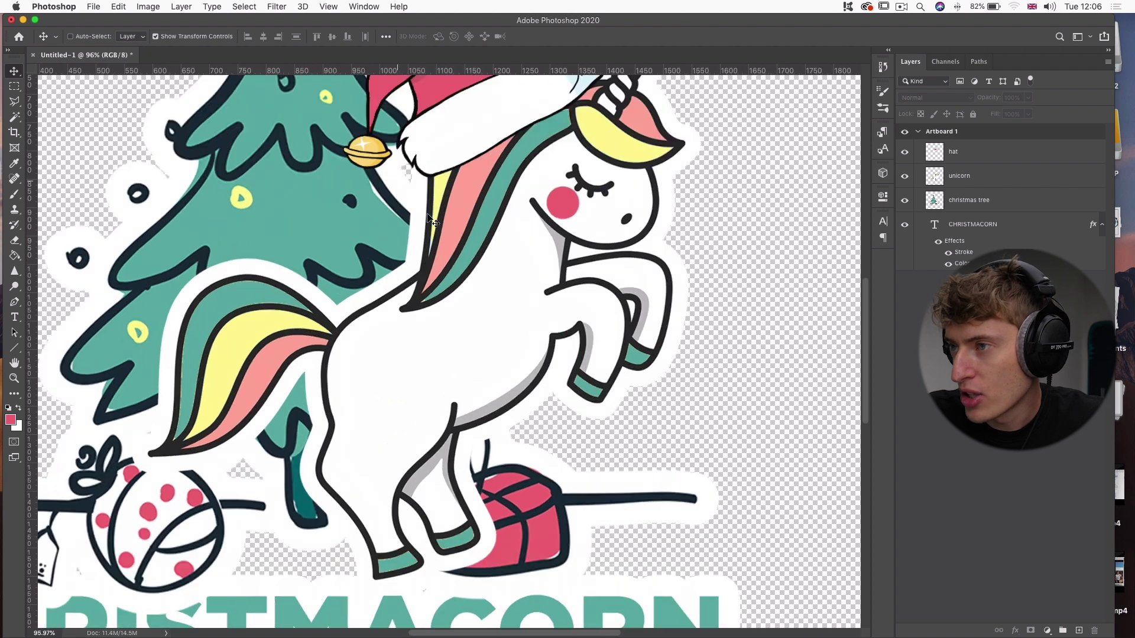
{"action": "scroll", "coordinate": [425, 218], "scroll_direction": "down", "scroll_amount": 3}
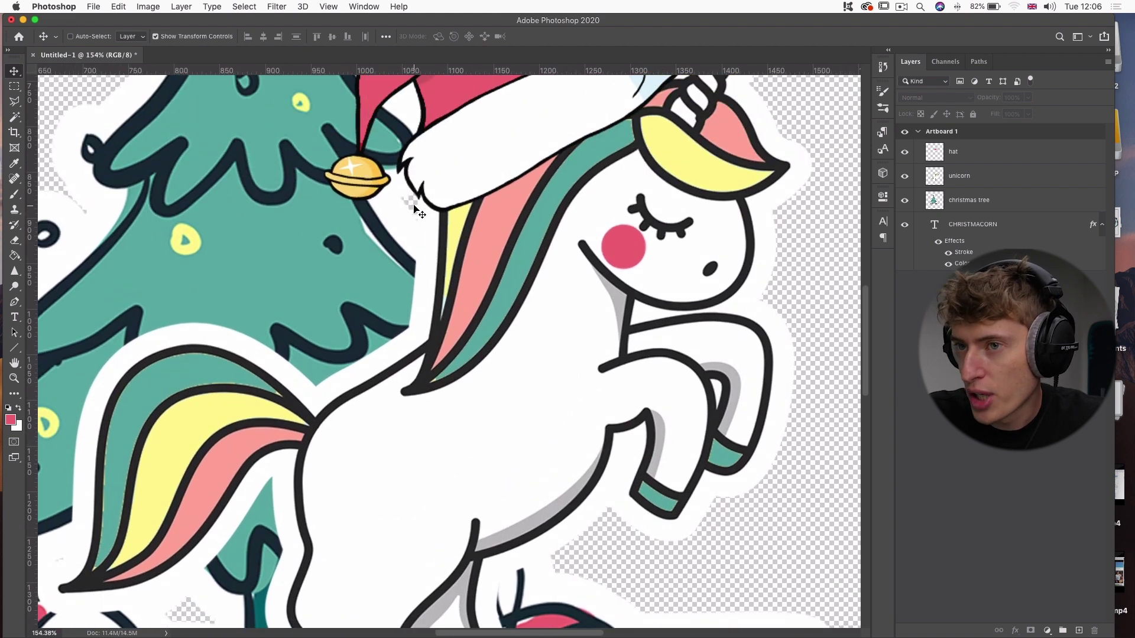
{"action": "scroll", "coordinate": [413, 207], "scroll_direction": "down", "scroll_amount": 1}
{"action": "scroll", "coordinate": [415, 213], "scroll_direction": "down", "scroll_amount": 2}
{"action": "scroll", "coordinate": [418, 254], "scroll_direction": "down", "scroll_amount": 3}
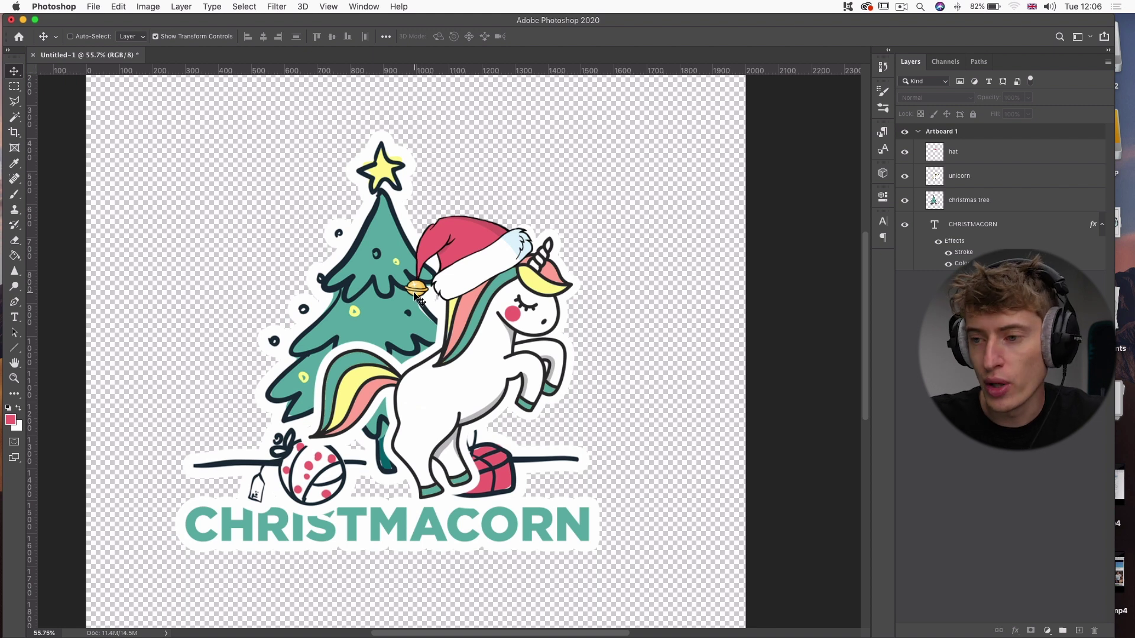
Step: Sample the outline's white, ffffff, as the brush colour and add a new empty layer beneath the CHRISTMACORN text layer
{"action": "left_click", "coordinate": [14, 195]}
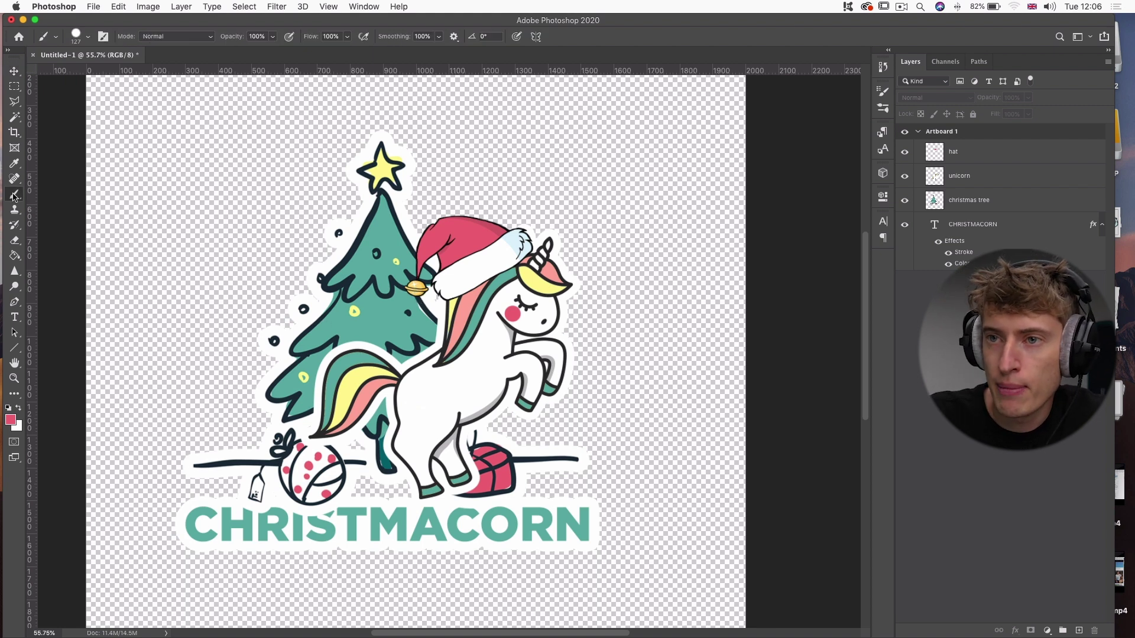
{"action": "left_click", "coordinate": [284, 337], "text": "alt"}
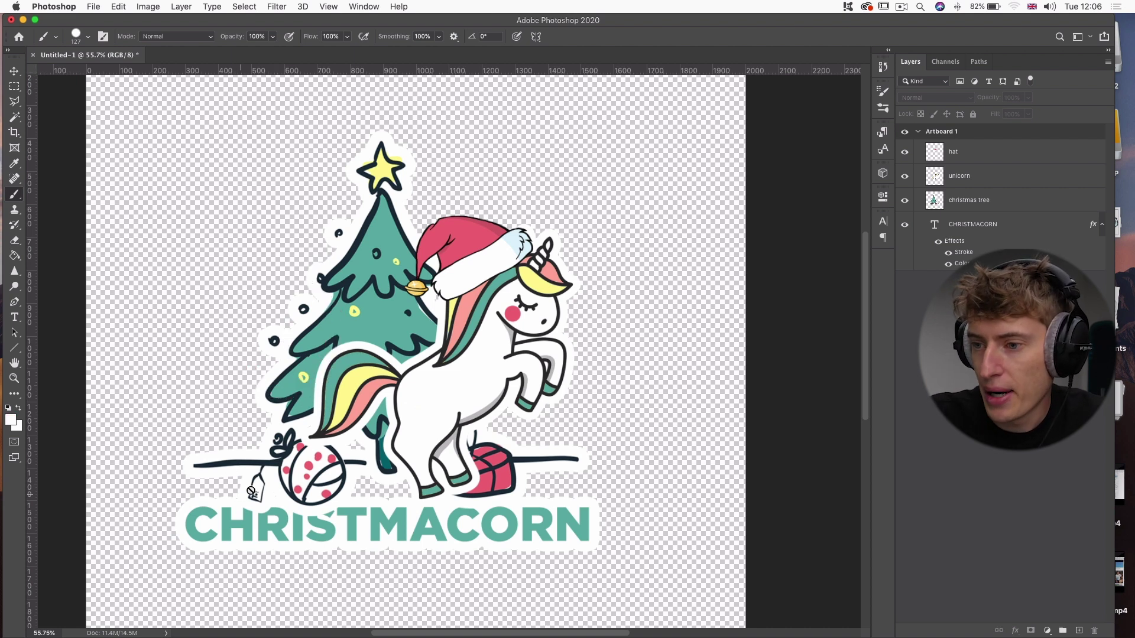
{"action": "left_click", "coordinate": [14, 420]}
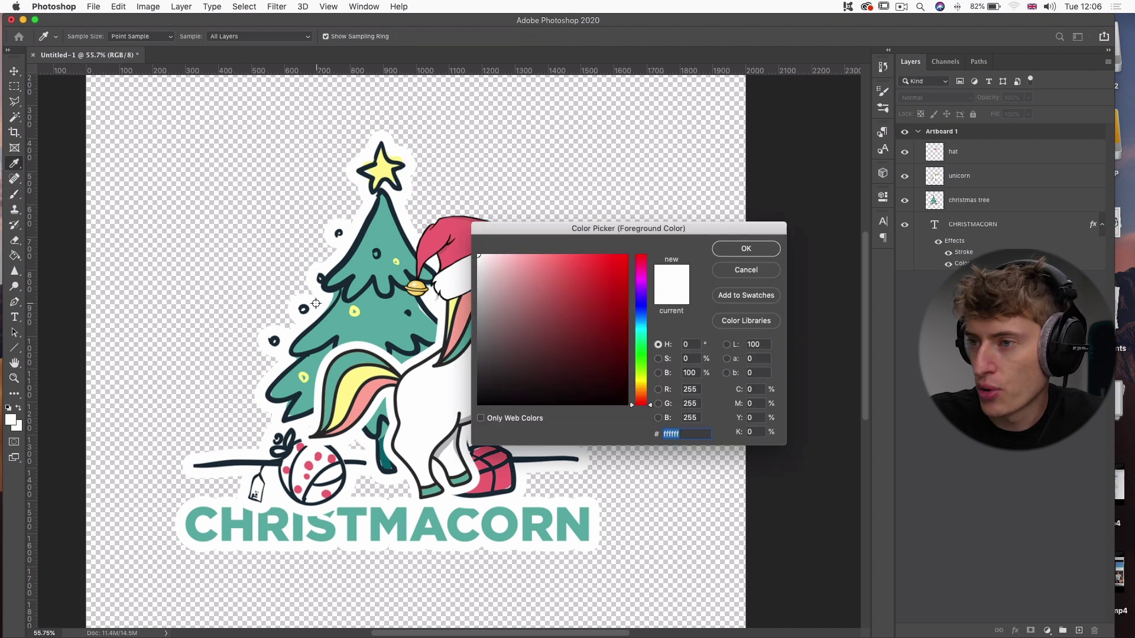
{"action": "left_click", "coordinate": [748, 248]}
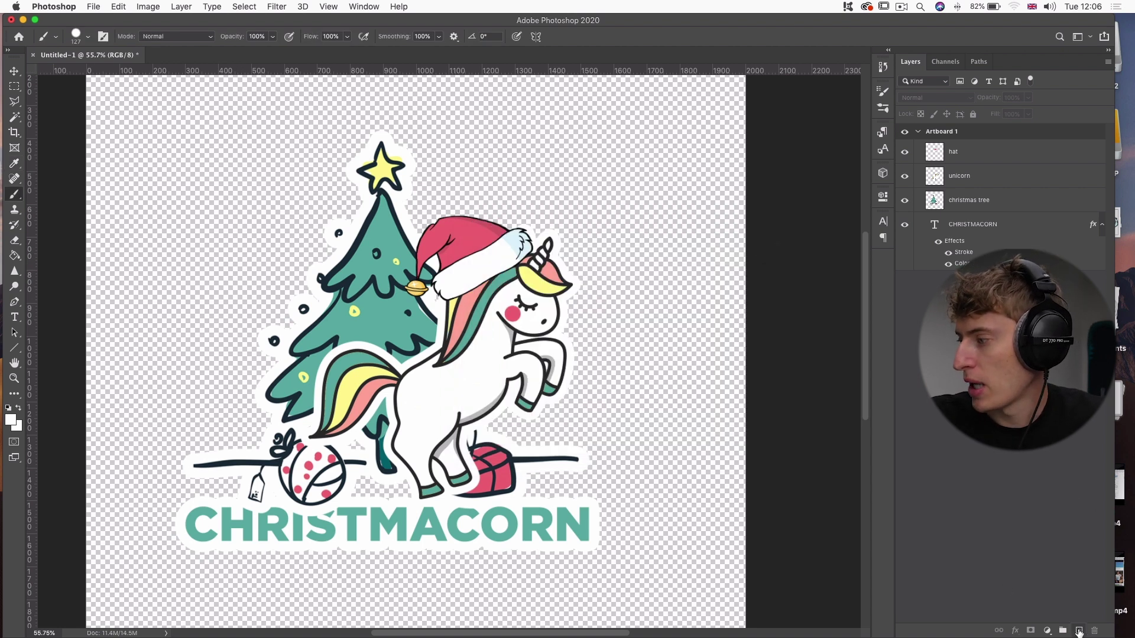
{"action": "left_click", "coordinate": [1079, 630]}
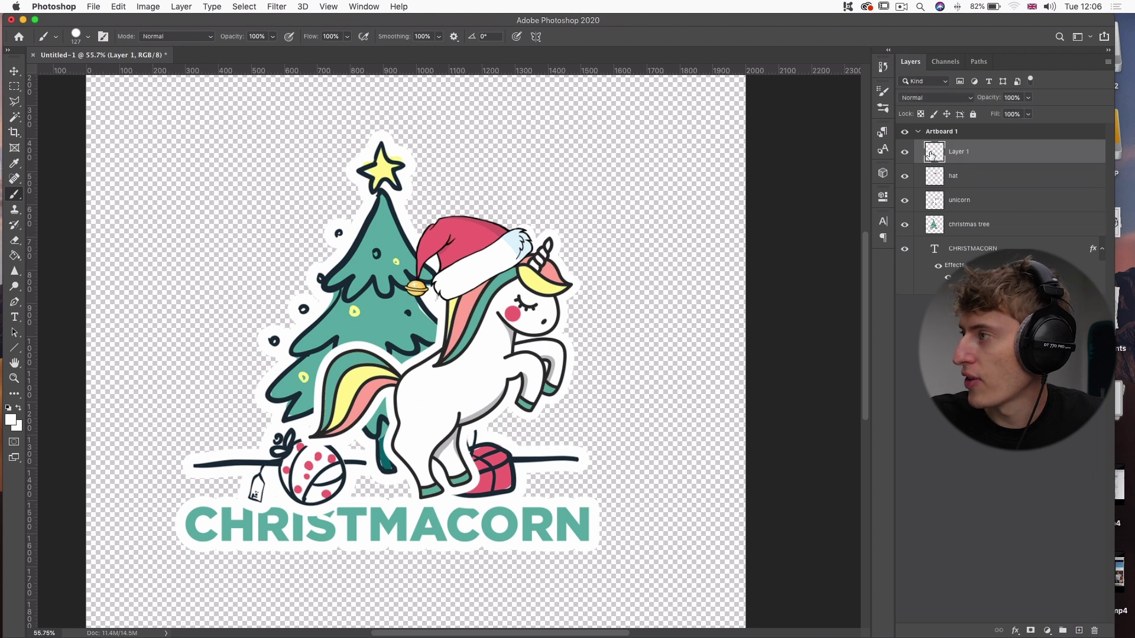
{"action": "left_click_drag", "start_coordinate": [971, 155], "coordinate": [971, 290]}
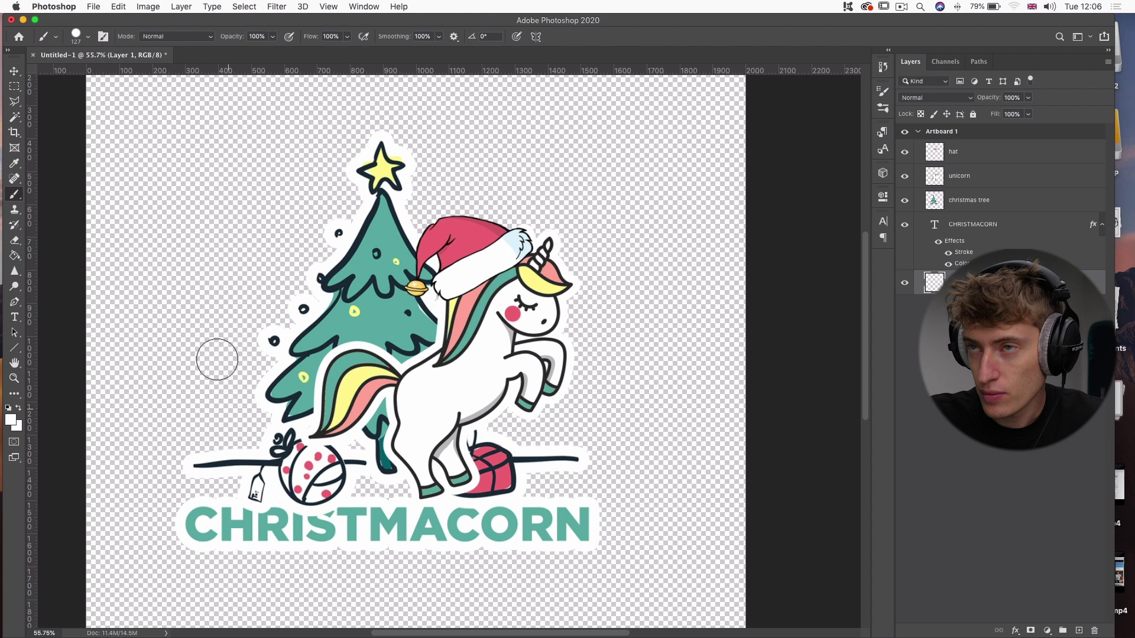
Step: Paint white with a 63 px brush at 100% hardness on the bottom layer, filling the gaps between the artwork and the caption
{"action": "left_click", "coordinate": [86, 38]}
{"action": "left_click_drag", "start_coordinate": [86, 70], "coordinate": [94, 70]}
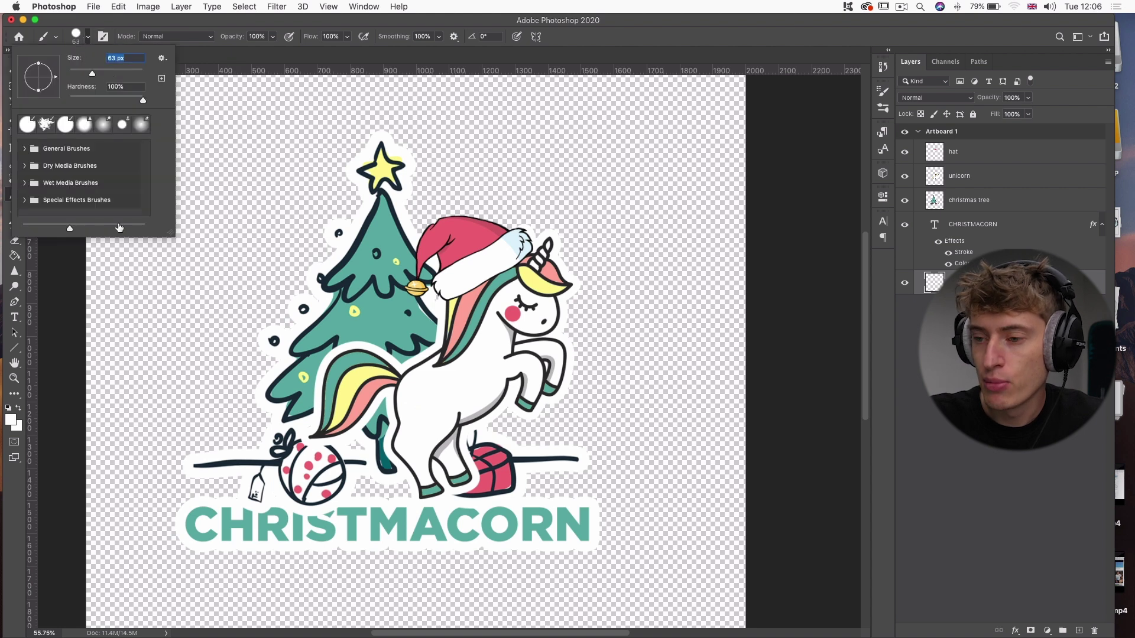
{"action": "left_click", "coordinate": [194, 483]}
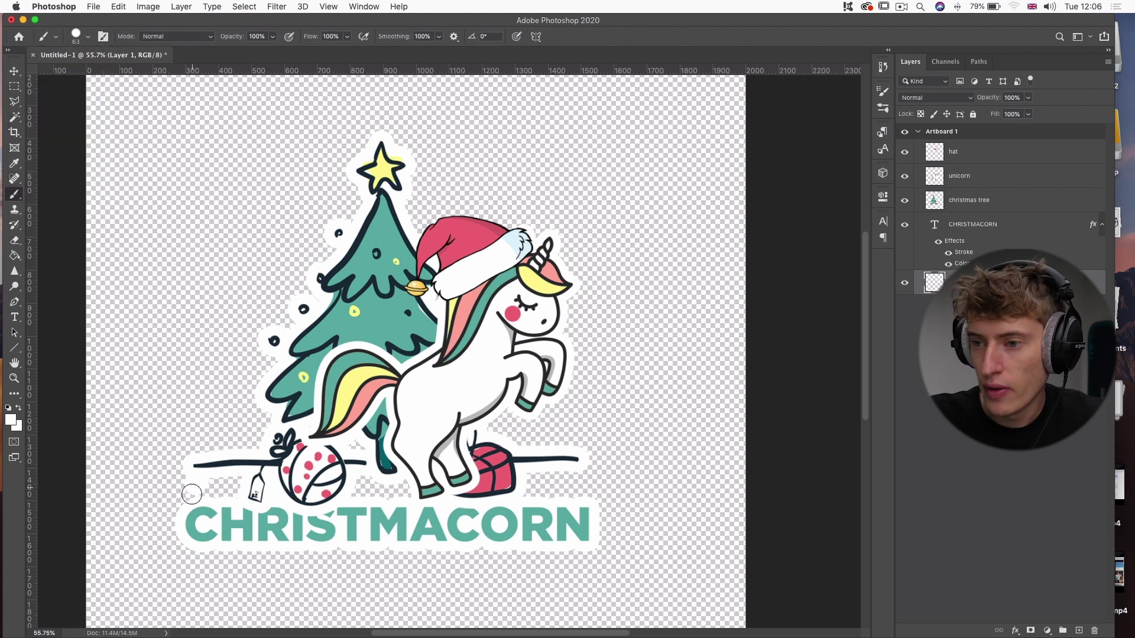
{"action": "mouse_move", "coordinate": [212, 491]}
{"action": "left_mouse_down"}
{"action": "mouse_move", "coordinate": [246, 495]}
{"action": "mouse_move", "coordinate": [224, 479]}
{"action": "mouse_move", "coordinate": [317, 496]}
{"action": "mouse_move", "coordinate": [423, 494]}
{"action": "mouse_move", "coordinate": [358, 479]}
{"action": "mouse_move", "coordinate": [355, 444]}
{"action": "mouse_move", "coordinate": [340, 444]}
{"action": "mouse_move", "coordinate": [366, 449]}
{"action": "left_mouse_up"}
{"action": "mouse_move", "coordinate": [509, 497]}
{"action": "left_mouse_down"}
{"action": "mouse_move", "coordinate": [580, 482]}
{"action": "mouse_move", "coordinate": [578, 499]}
{"action": "mouse_move", "coordinate": [557, 476]}
{"action": "mouse_move", "coordinate": [525, 481]}
{"action": "mouse_move", "coordinate": [564, 495]}
{"action": "mouse_move", "coordinate": [516, 492]}
{"action": "mouse_move", "coordinate": [532, 474]}
{"action": "mouse_move", "coordinate": [567, 474]}
{"action": "mouse_move", "coordinate": [568, 499]}
{"action": "mouse_move", "coordinate": [513, 491]}
{"action": "mouse_move", "coordinate": [428, 321]}
{"action": "mouse_move", "coordinate": [435, 298]}
{"action": "mouse_move", "coordinate": [422, 480]}
{"action": "mouse_move", "coordinate": [400, 500]}
{"action": "mouse_move", "coordinate": [431, 498]}
{"action": "mouse_move", "coordinate": [408, 532]}
{"action": "mouse_move", "coordinate": [384, 506]}
{"action": "left_mouse_up"}
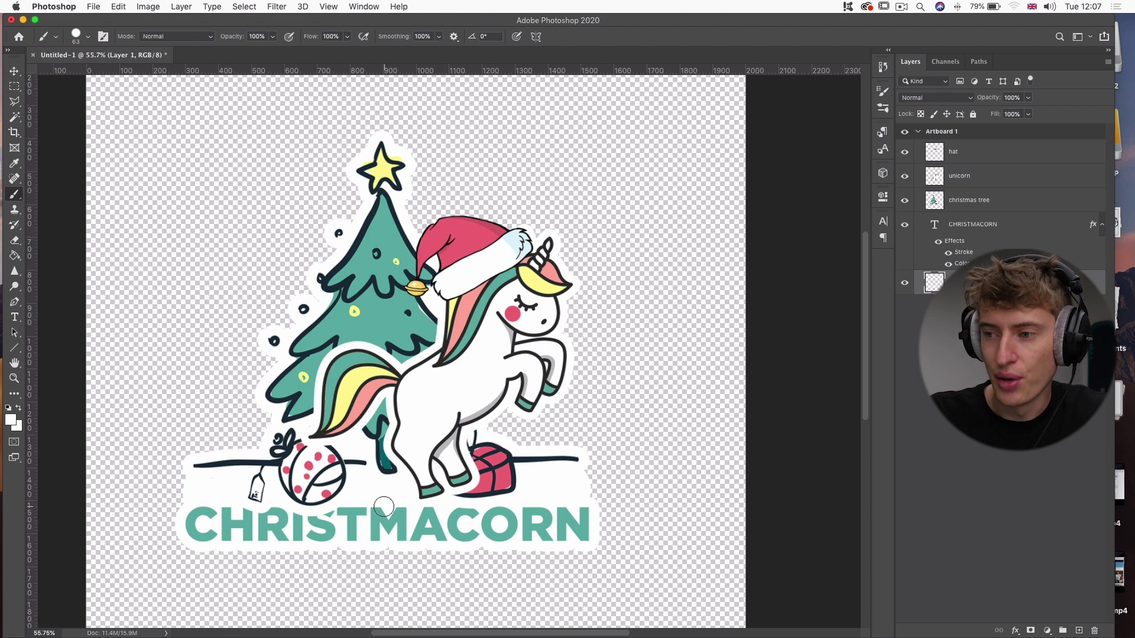
{"action": "scroll", "coordinate": [382, 506], "scroll_direction": "down", "scroll_amount": 3}
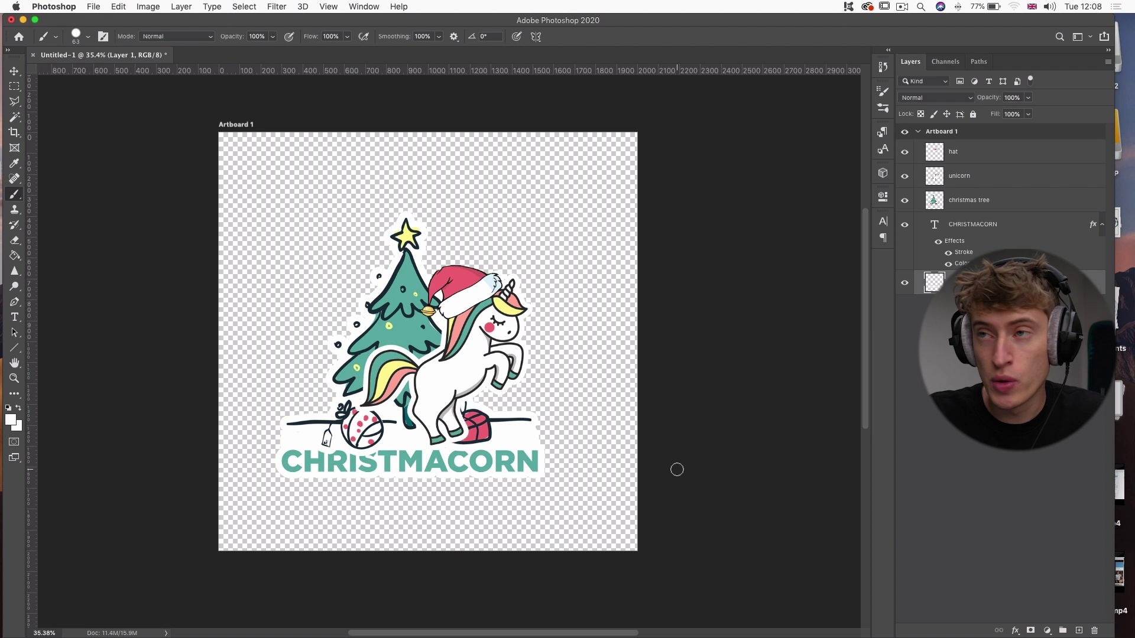
Step: Save a copy of the design to the Desktop as "unicorn sticker" in PNG format with the large file size option
{"action": "left_click", "coordinate": [93, 7]}
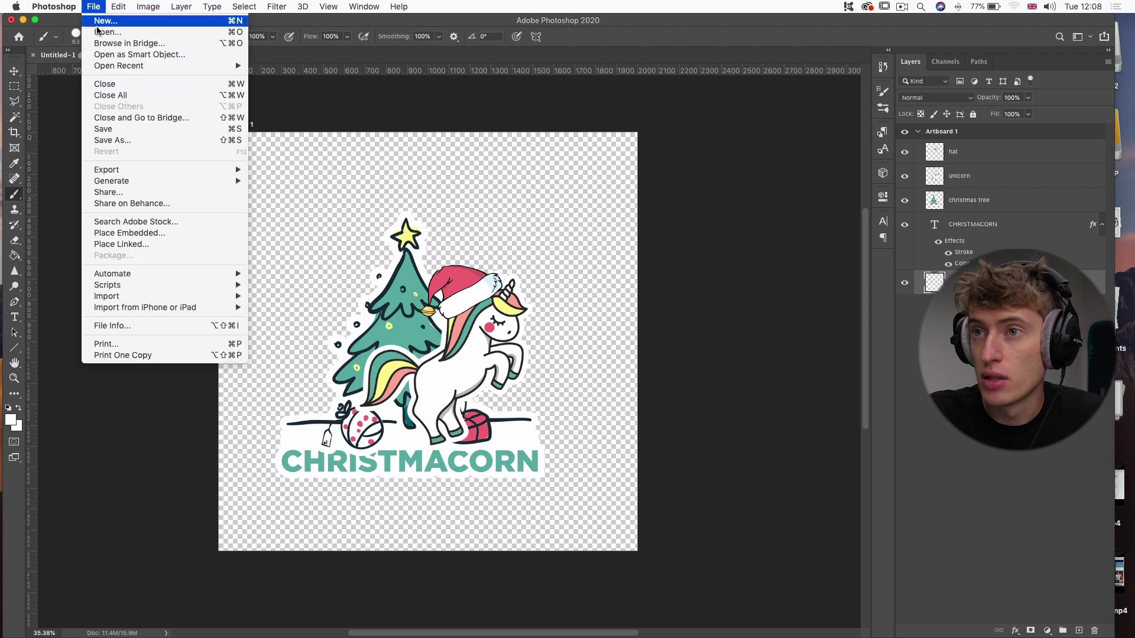
{"action": "left_click", "coordinate": [142, 140]}
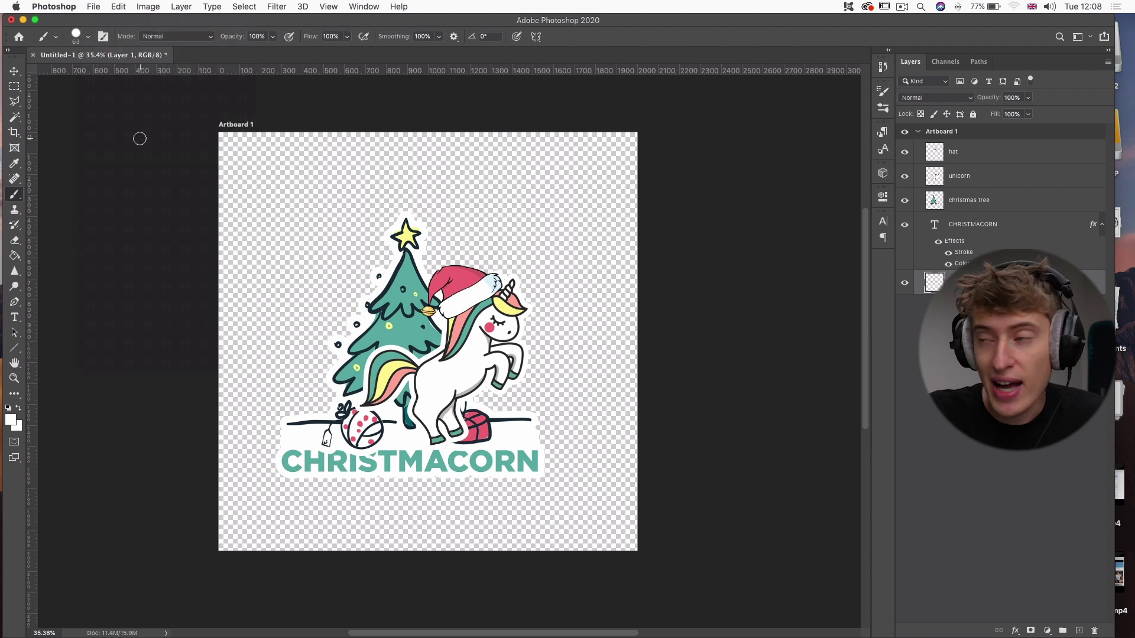
{"action": "type", "text": "unic"}
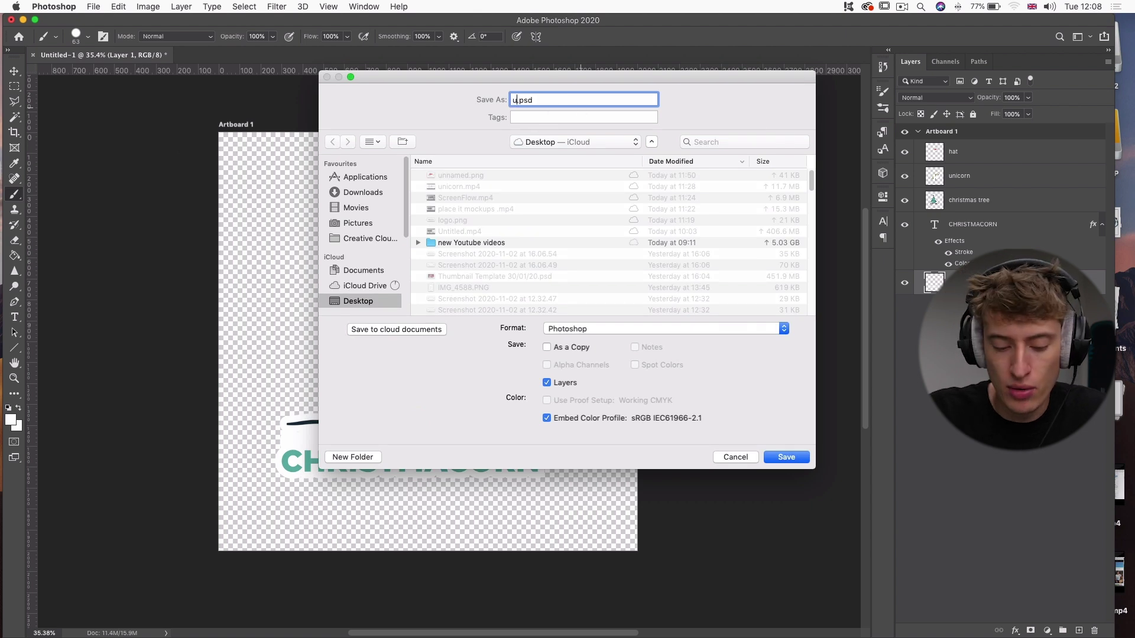
{"action": "type", "text": "orn sticker"}
{"action": "left_click", "coordinate": [576, 326]}
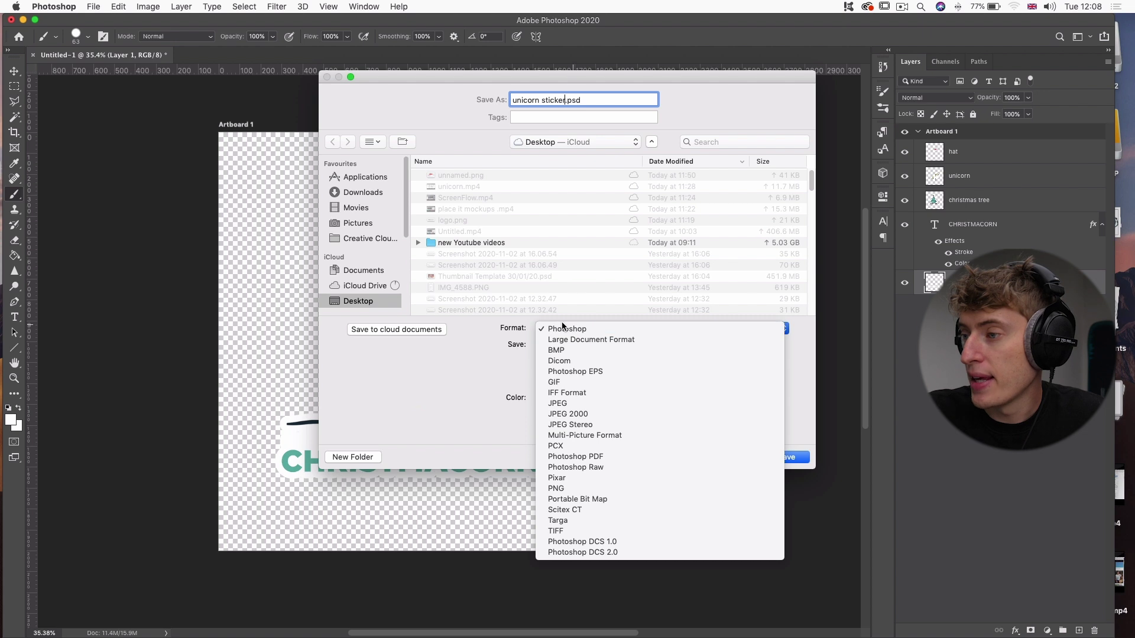
{"action": "left_click", "coordinate": [555, 487]}
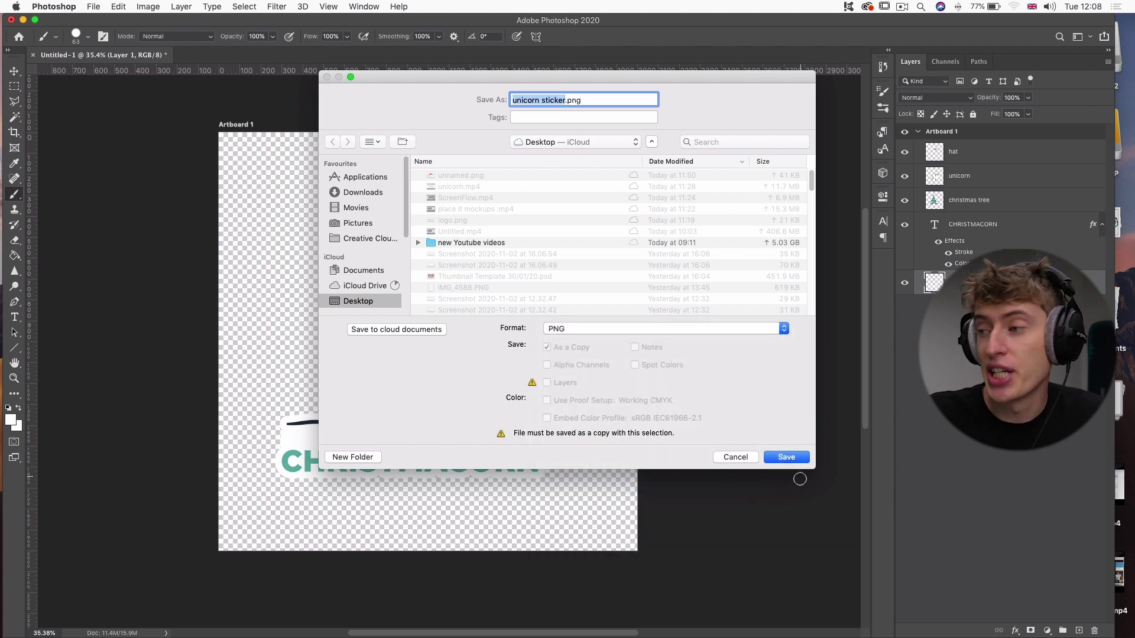
{"action": "left_click", "coordinate": [789, 456]}
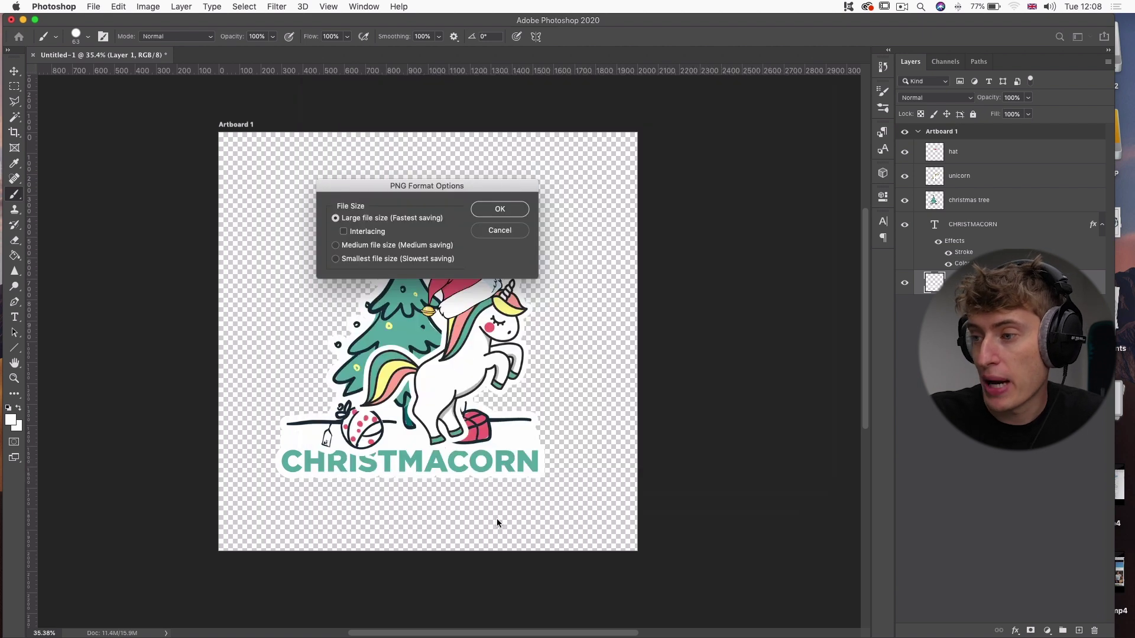
{"action": "left_click", "coordinate": [500, 210]}
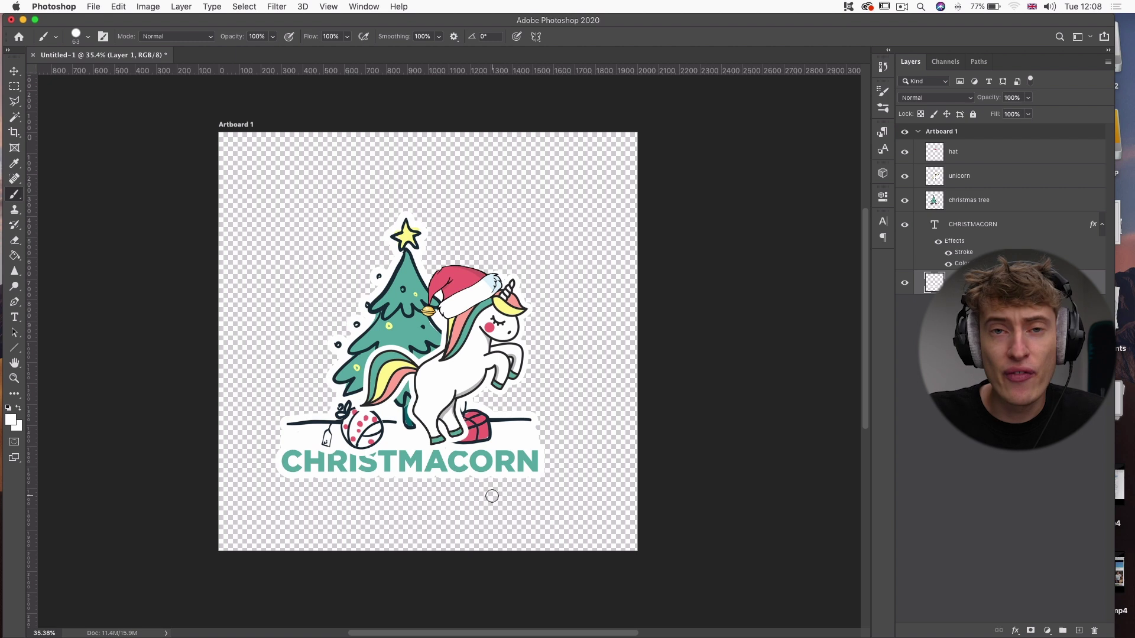
{"action": "left_click", "coordinate": [114, 8]}
{"action": "mouse_move", "coordinate": [136, 5]}
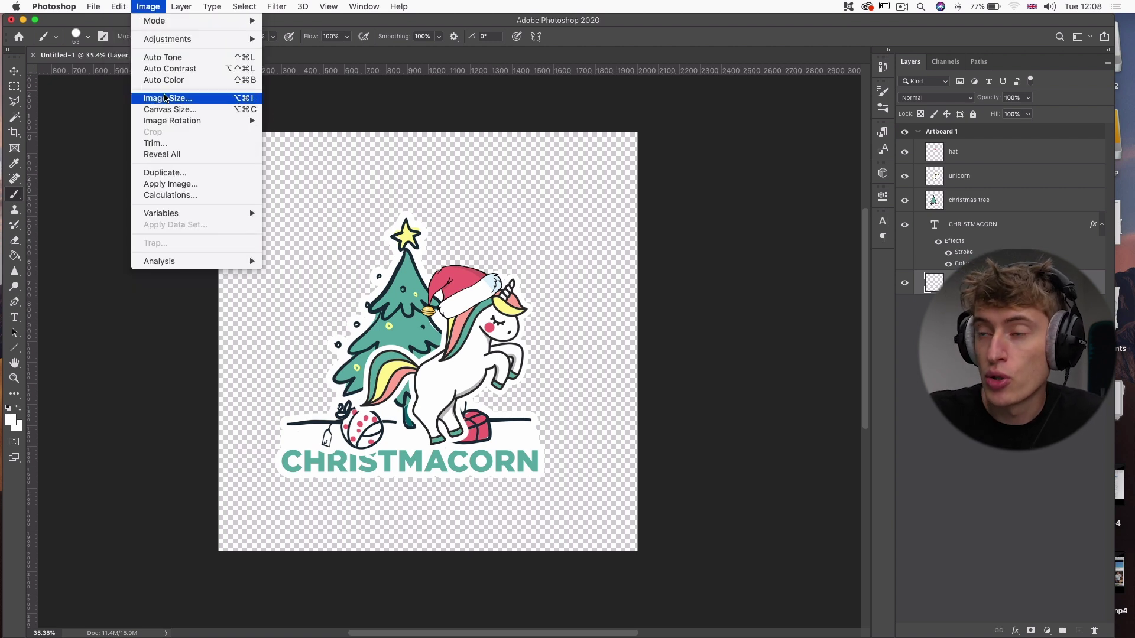
{"action": "left_click", "coordinate": [311, 286]}
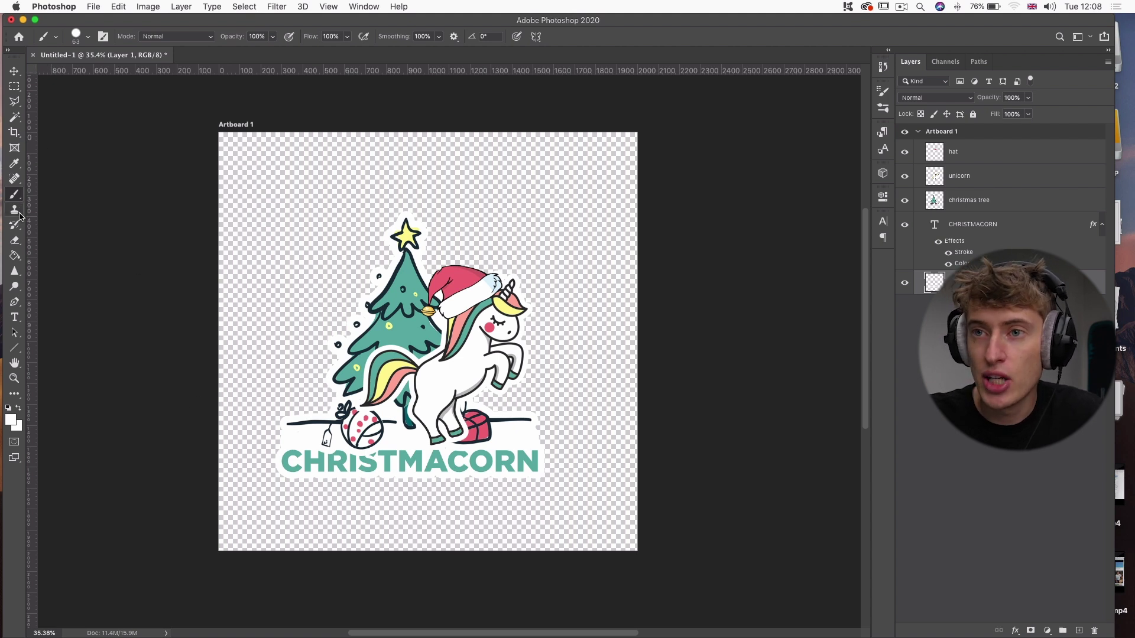
Step: Crop the artboard closer to the artwork with the Crop tool, starting from its upper-left corner
{"action": "left_click", "coordinate": [14, 133]}
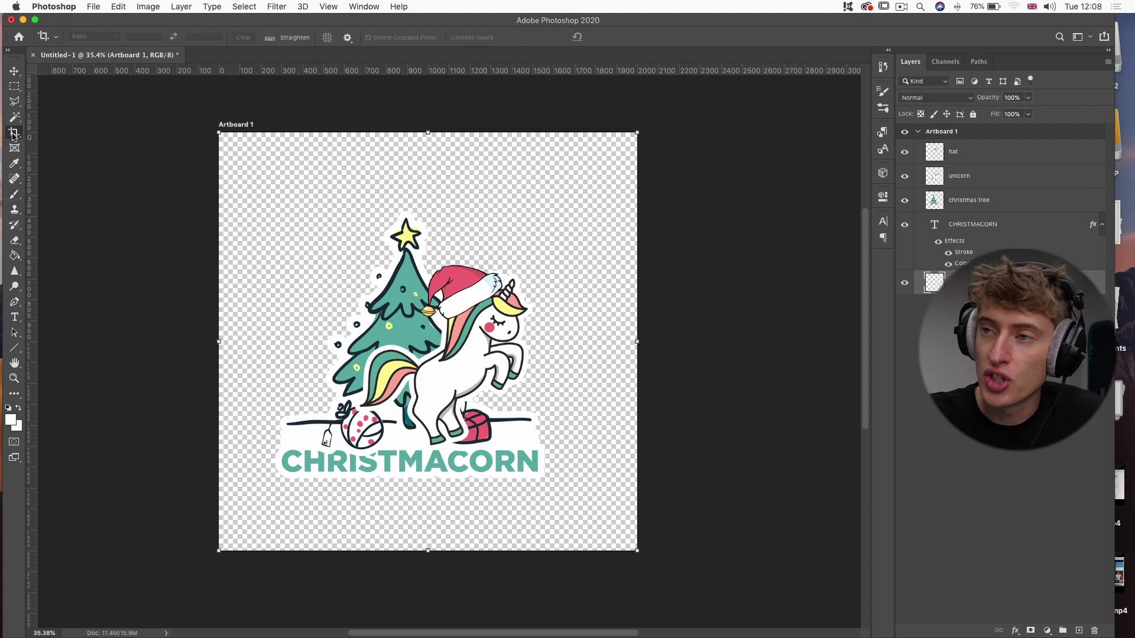
{"action": "left_click_drag", "start_coordinate": [219, 134], "coordinate": [343, 245]}
{"action": "left_click_drag", "start_coordinate": [419, 299], "coordinate": [399, 282]}
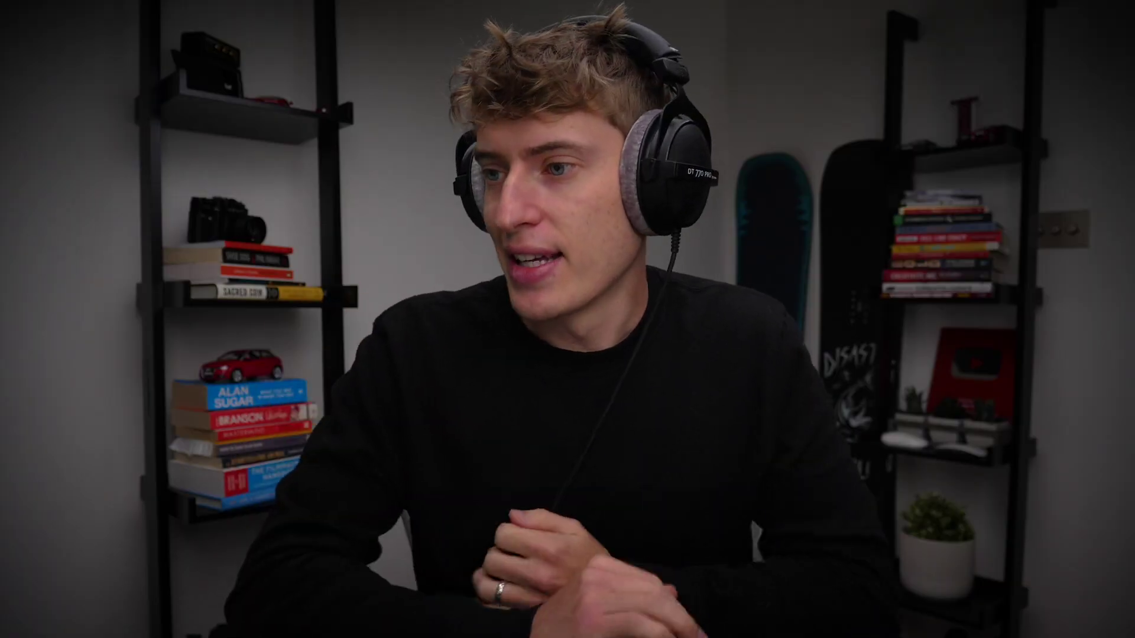